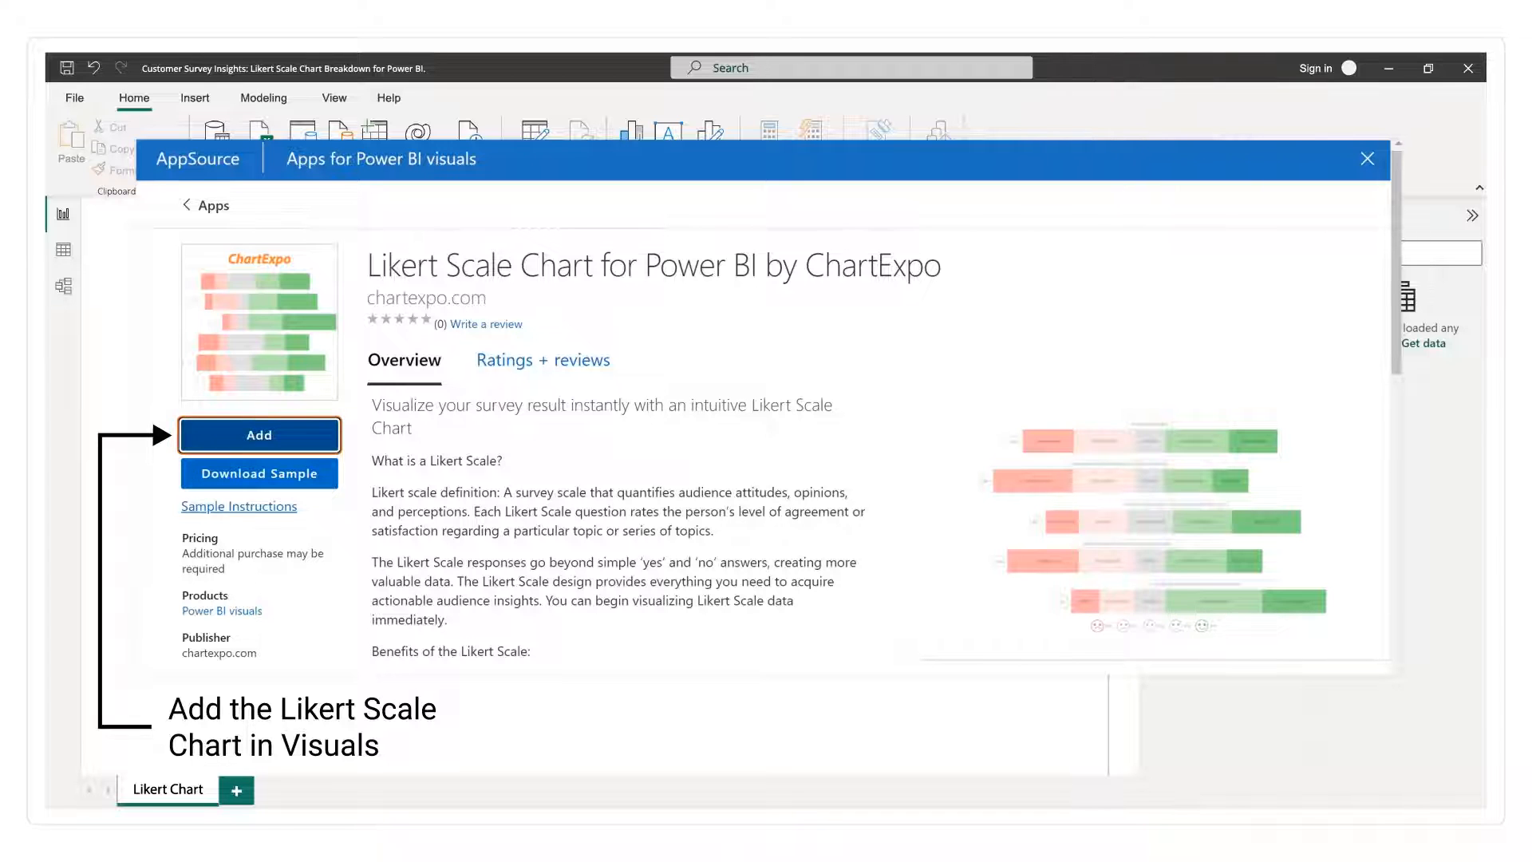
# Add the Likert Scale Chart for Power BI by ChartExpo to the visuals and open the Surveys For Customers Excel workbook for import
pyautogui.click(258, 435)
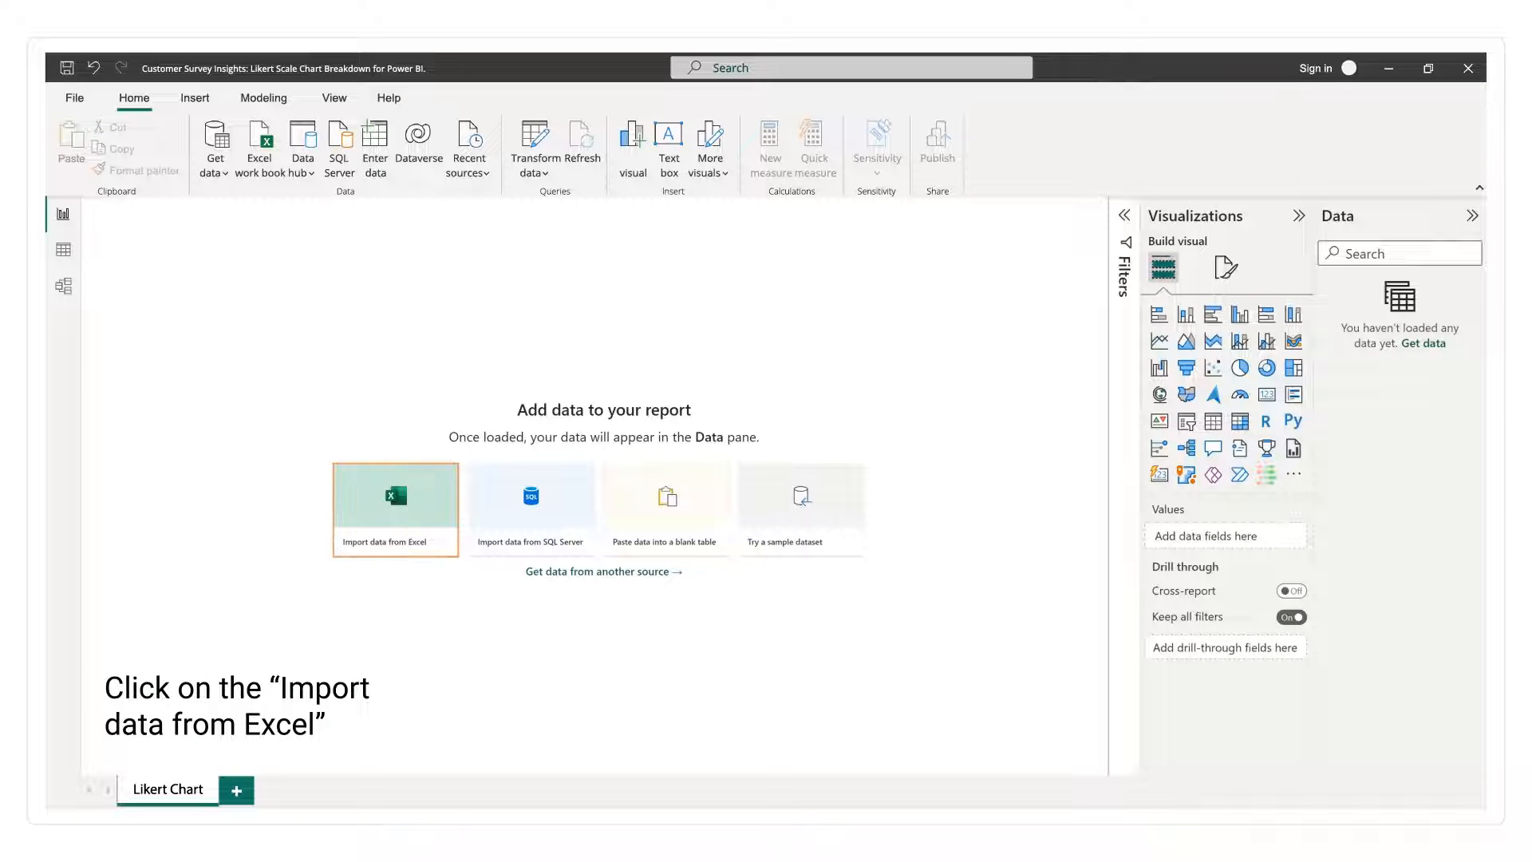
pyautogui.click(395, 507)
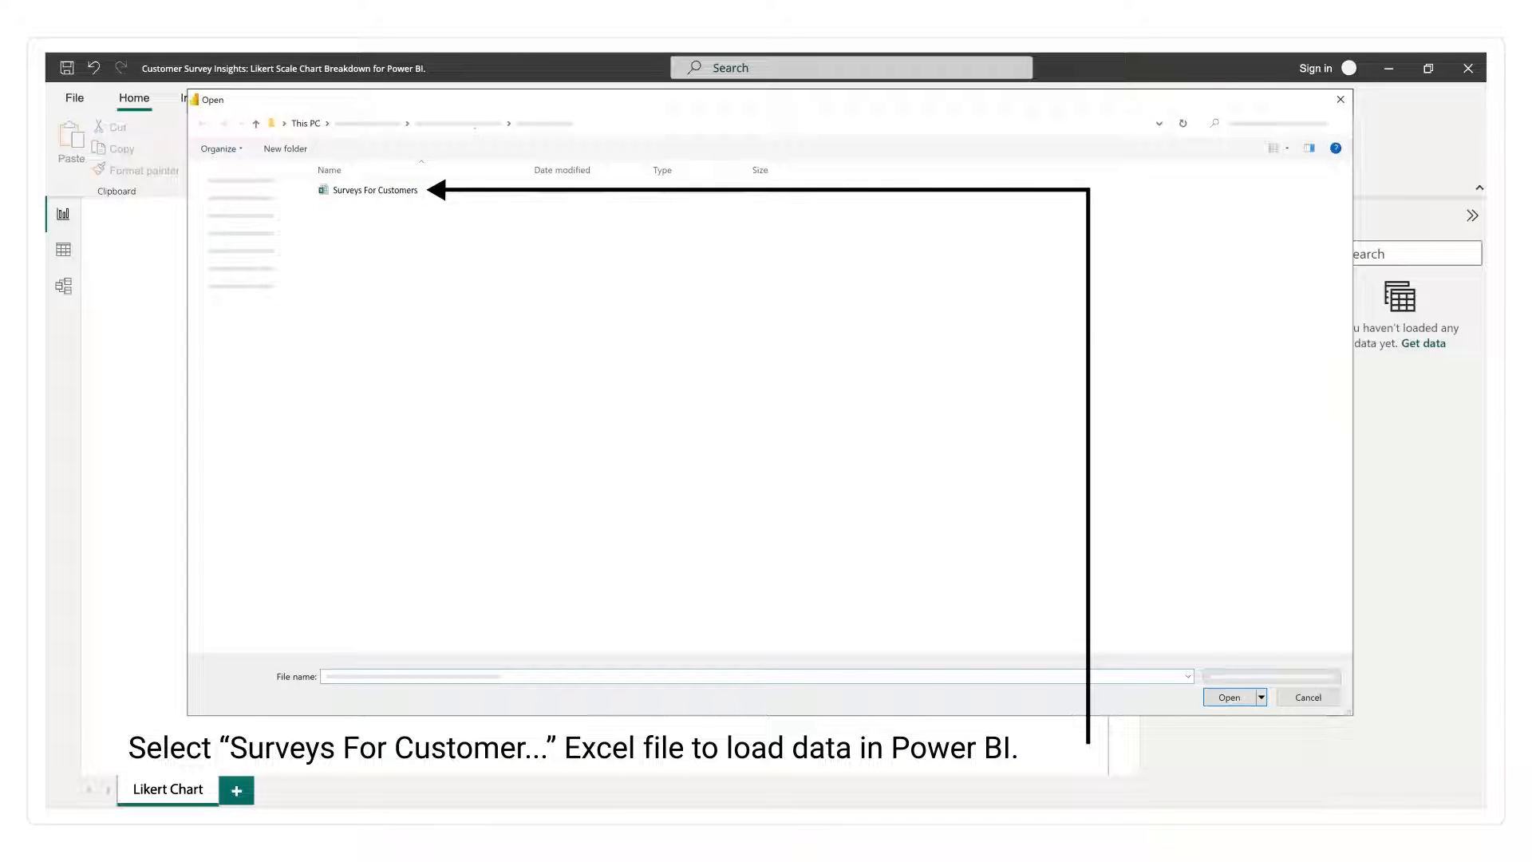
pyautogui.click(351, 190)
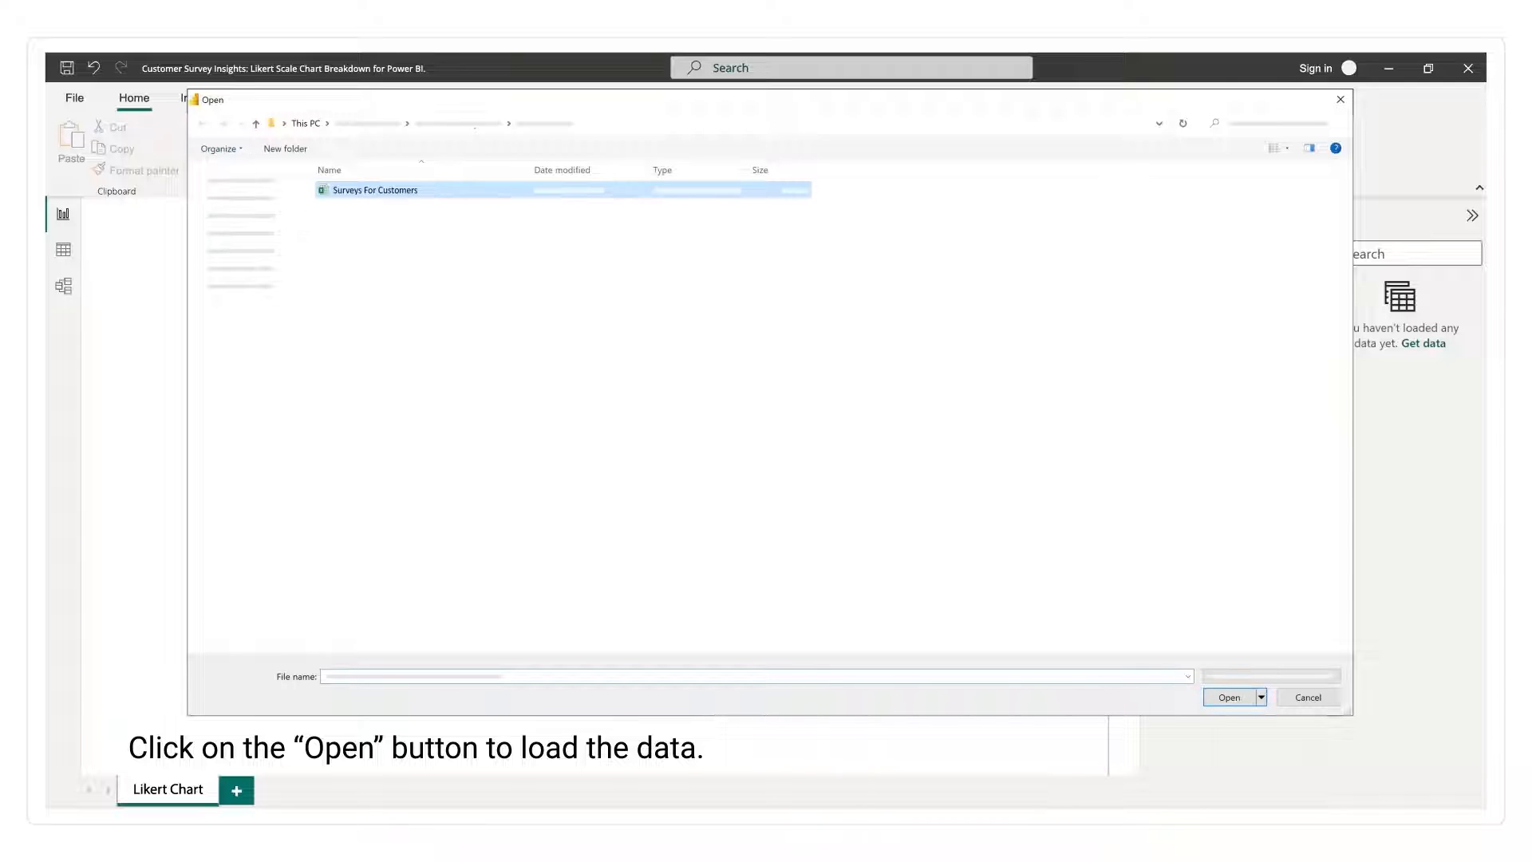
pyautogui.click(1227, 697)
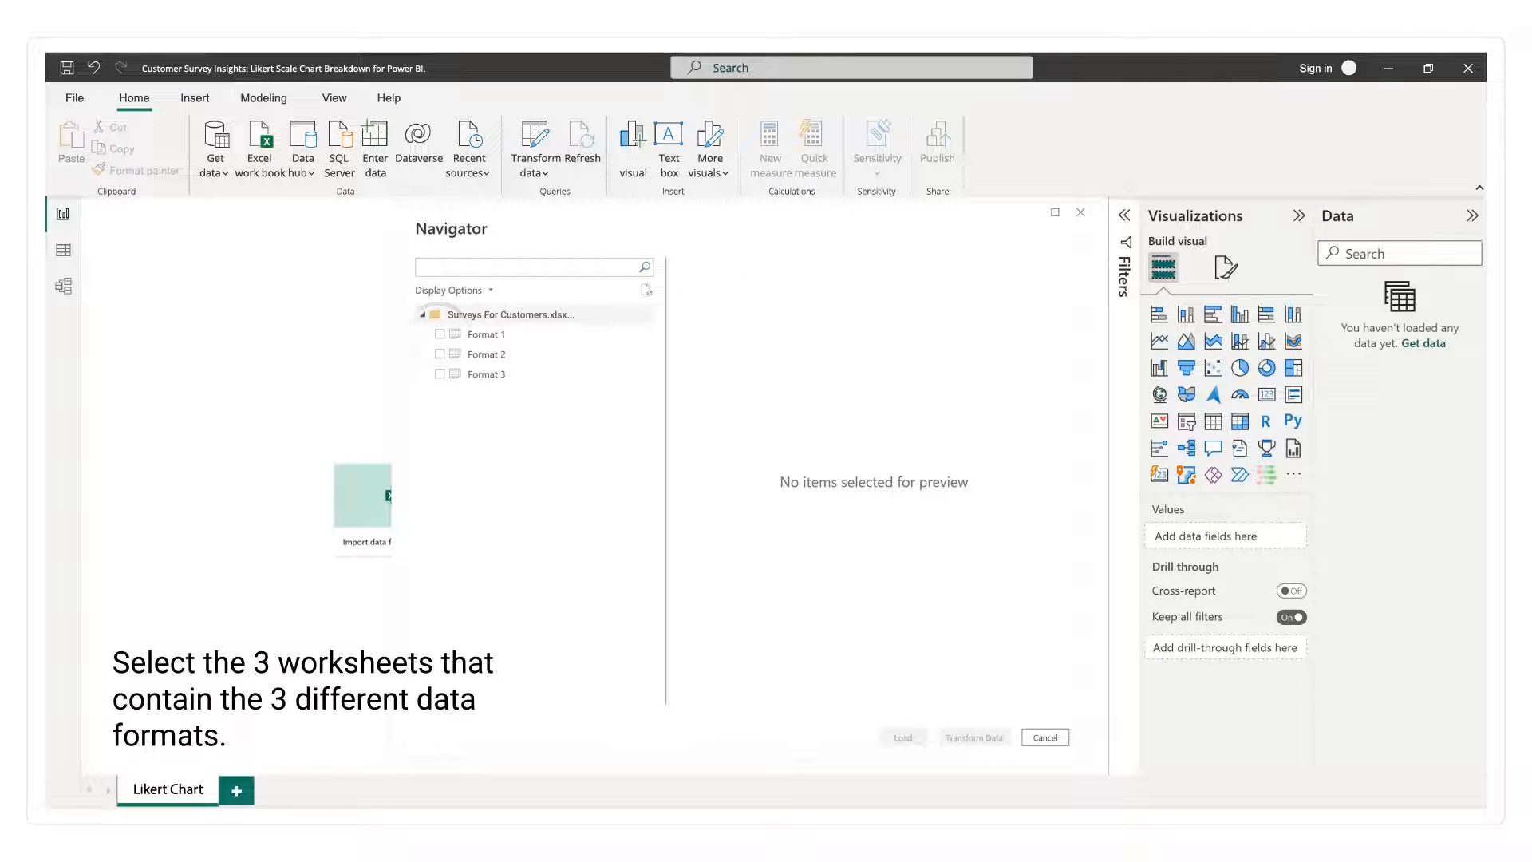
# Load the Format 1, Format 2 and Format 3 worksheets from the workbook into the report
pyautogui.click(440, 334)
pyautogui.click(440, 354)
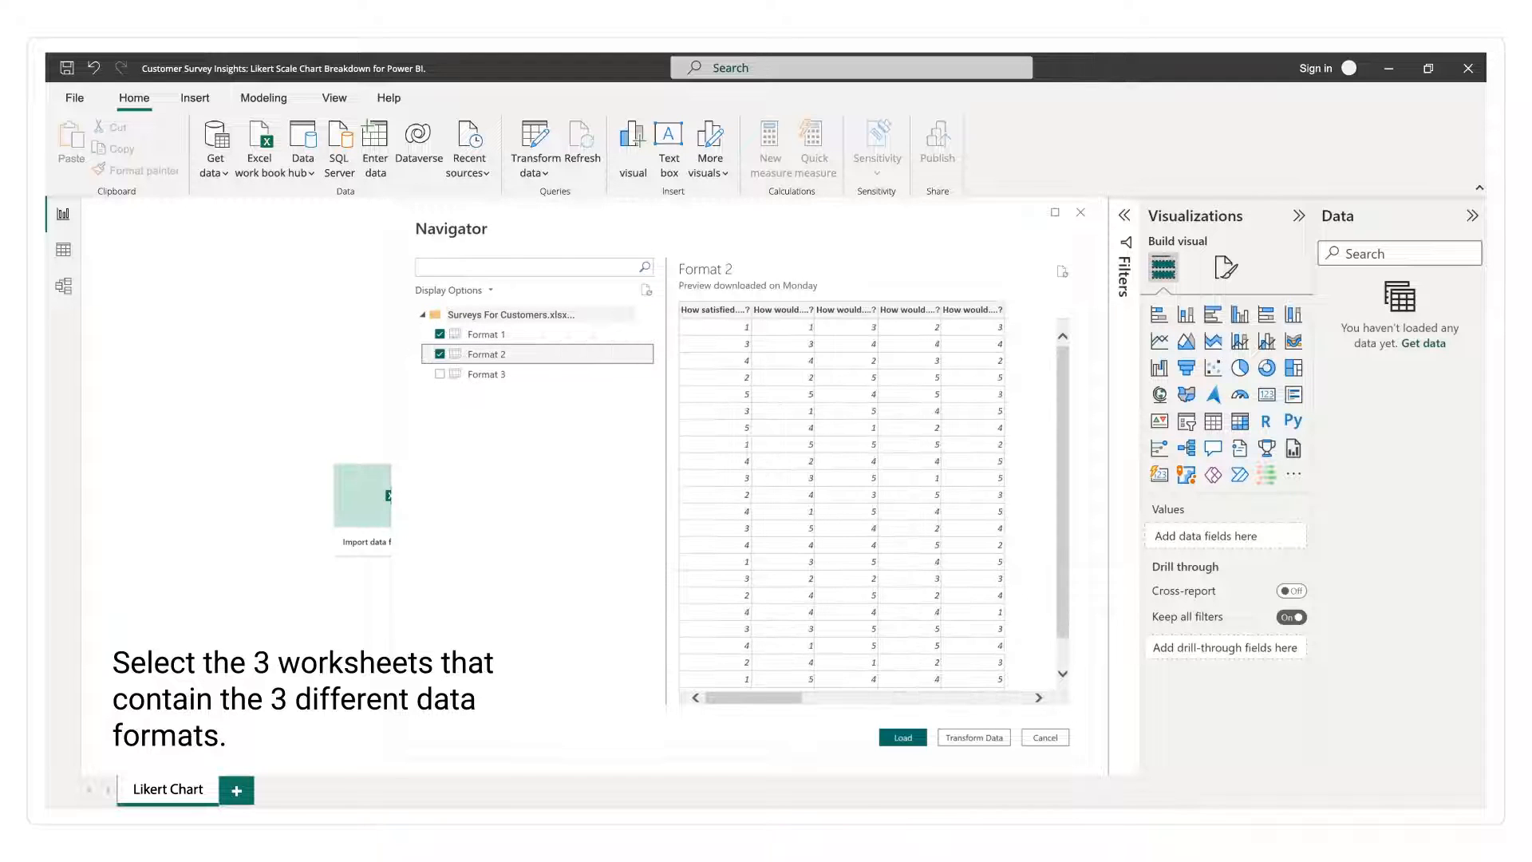
pyautogui.click(440, 374)
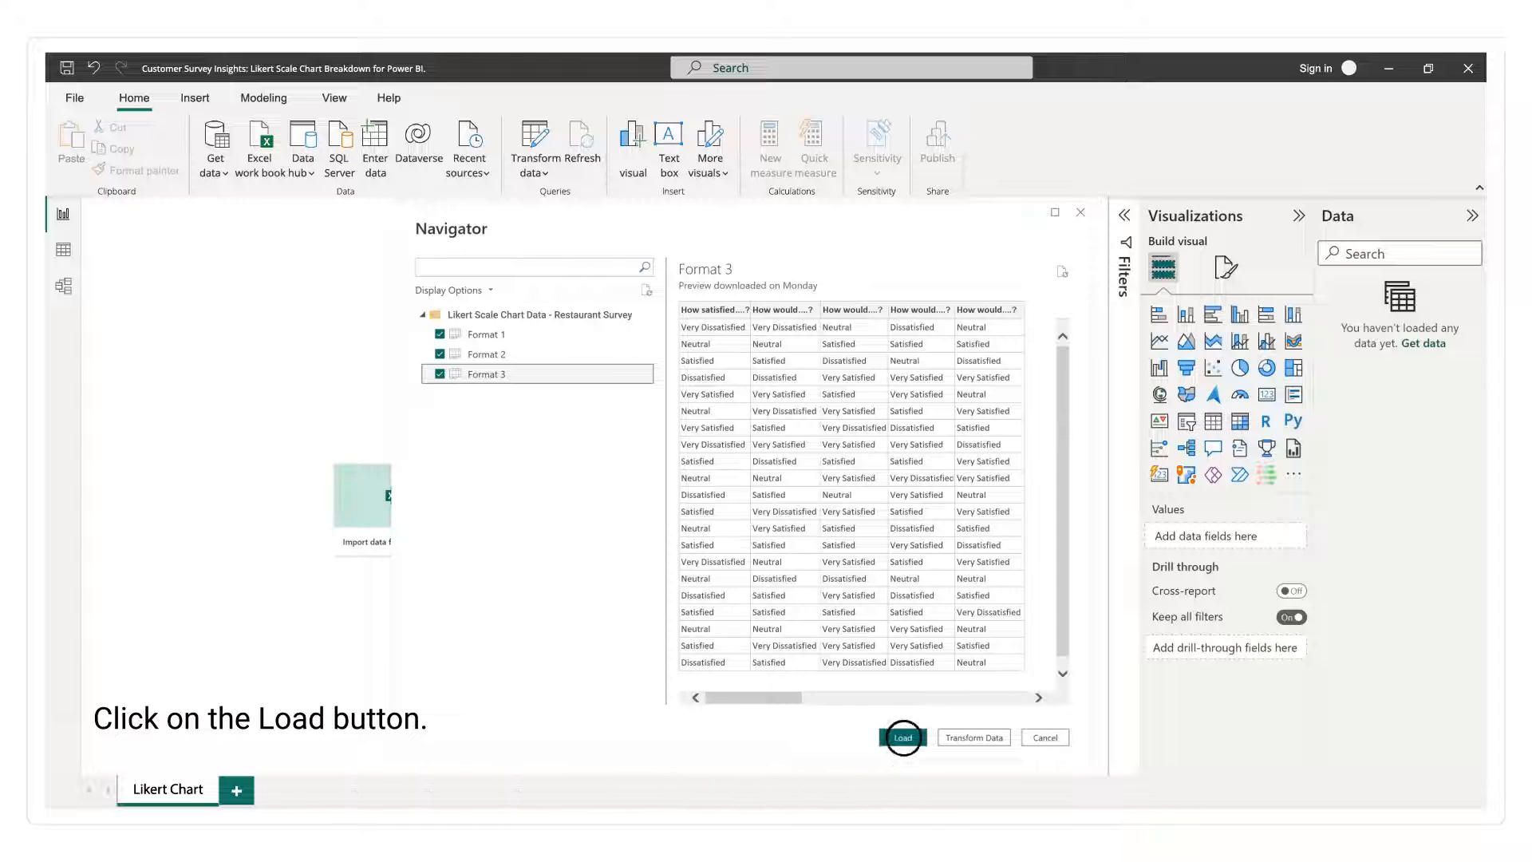
pyautogui.click(902, 737)
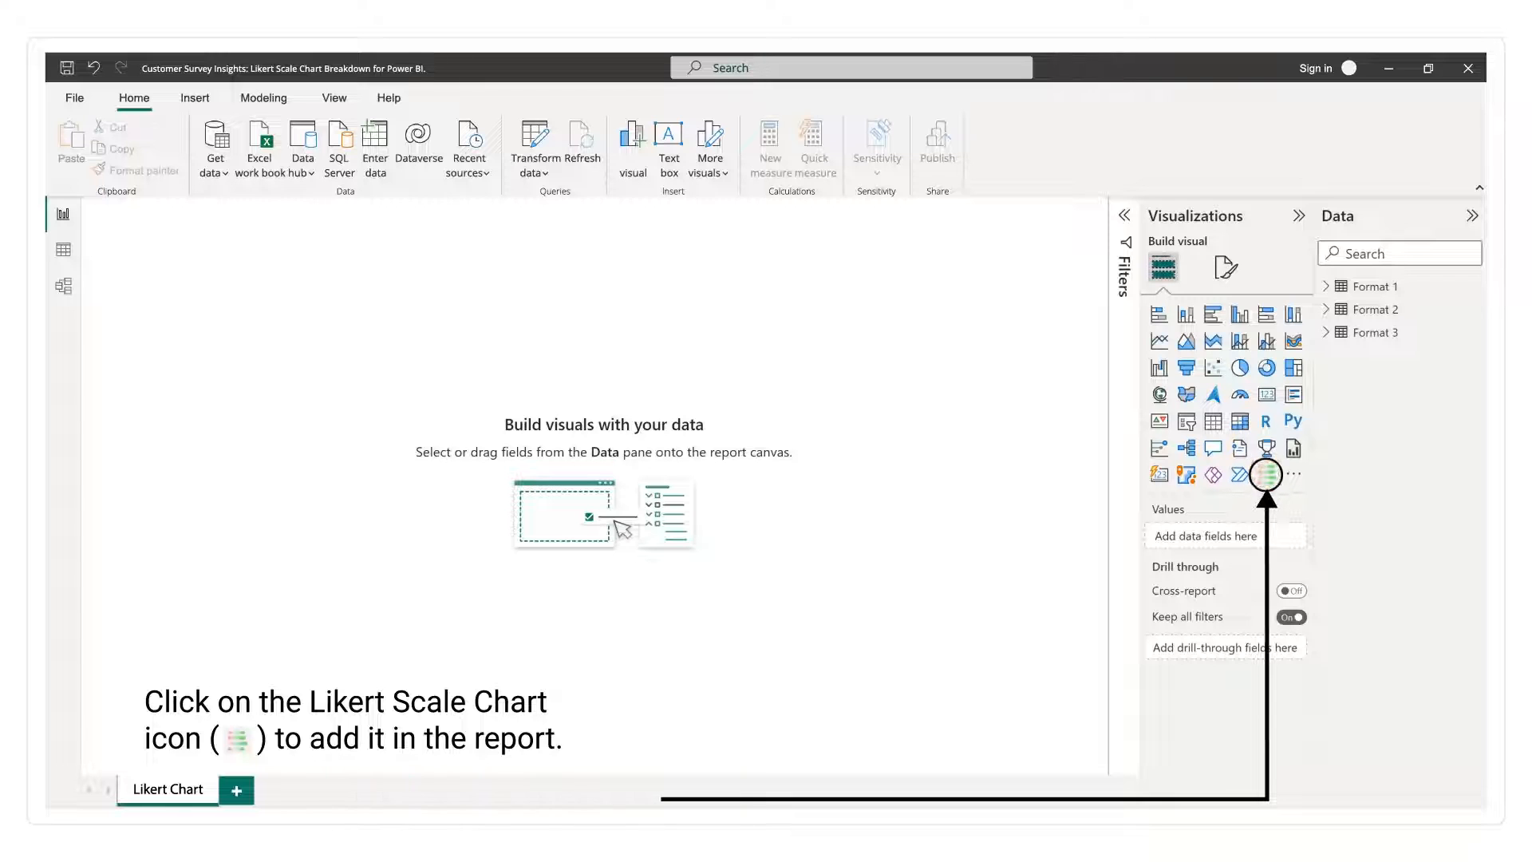
# Insert a Likert Scale Chart and assign Format 1's Questions field to Dimension, Scale to Scale and Response to Rating
pyautogui.click(1266, 474)
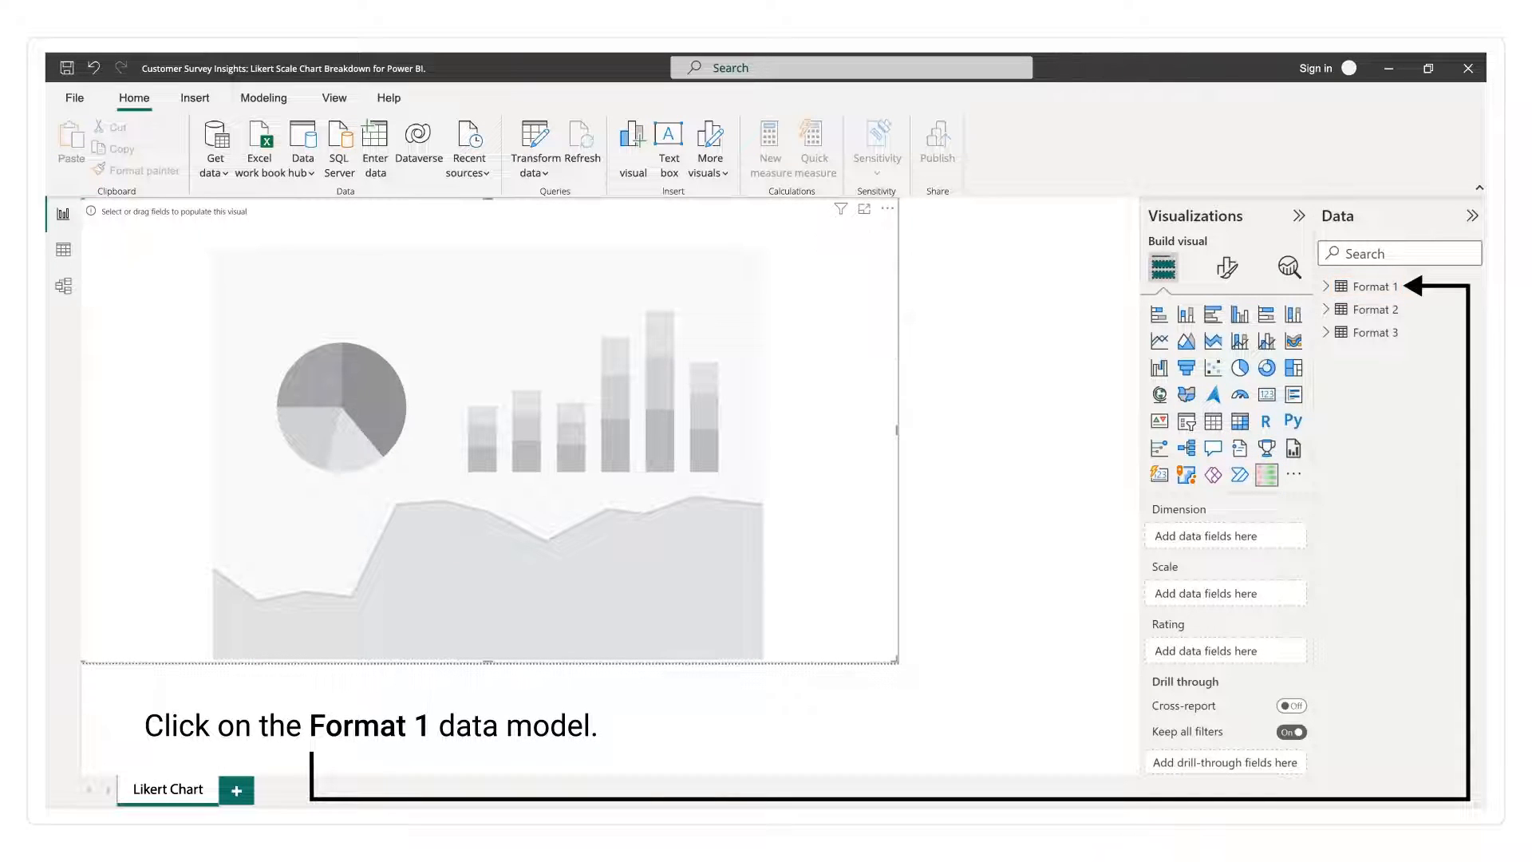
pyautogui.click(1326, 285)
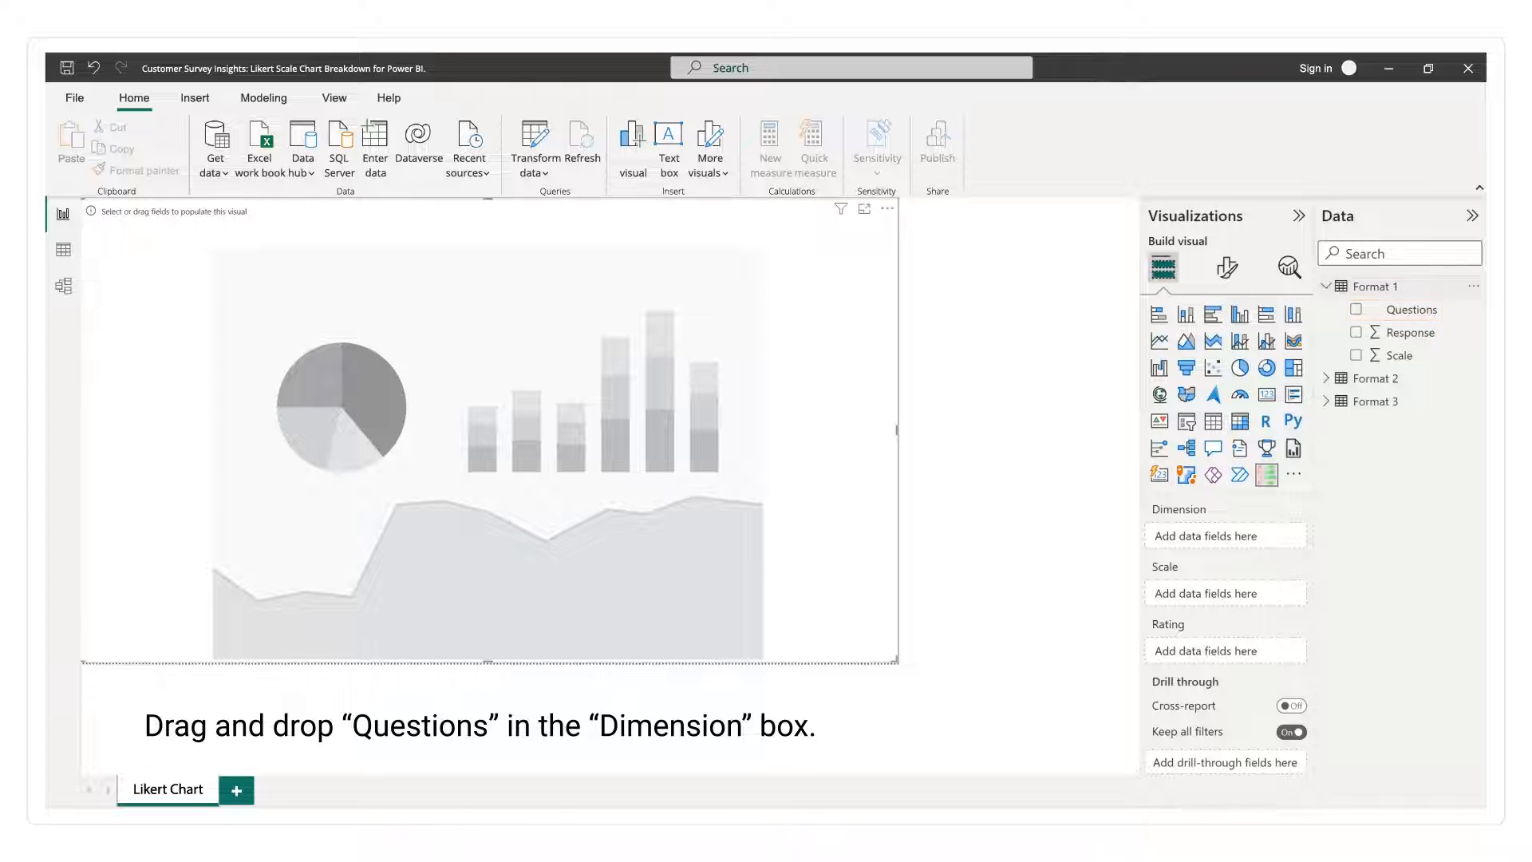
pyautogui.moveTo(1408, 309); pyautogui.dragTo(1220, 536)
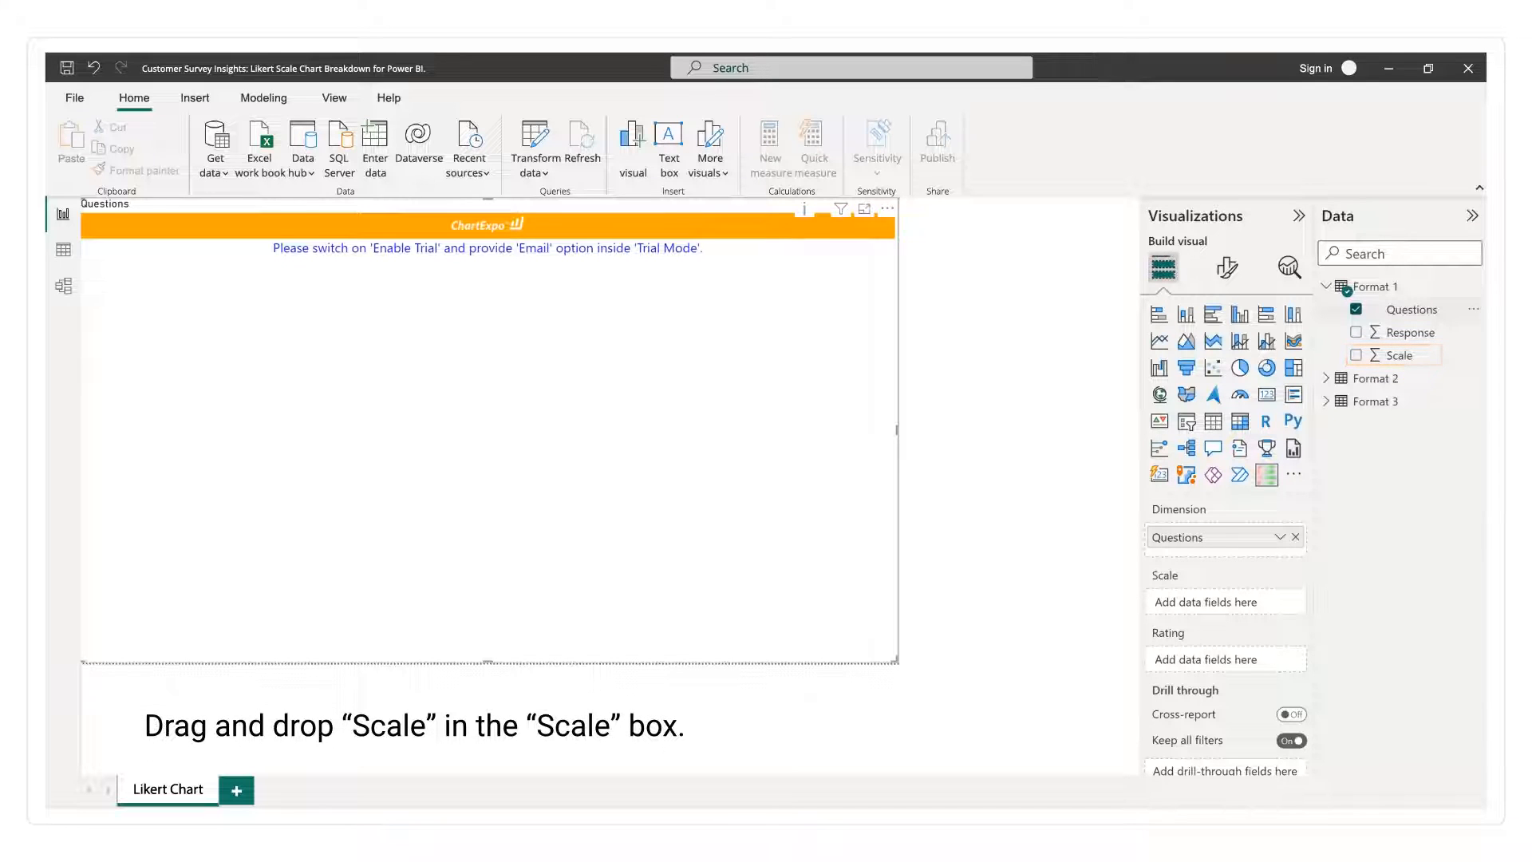
pyautogui.moveTo(1399, 355); pyautogui.dragTo(1225, 601)
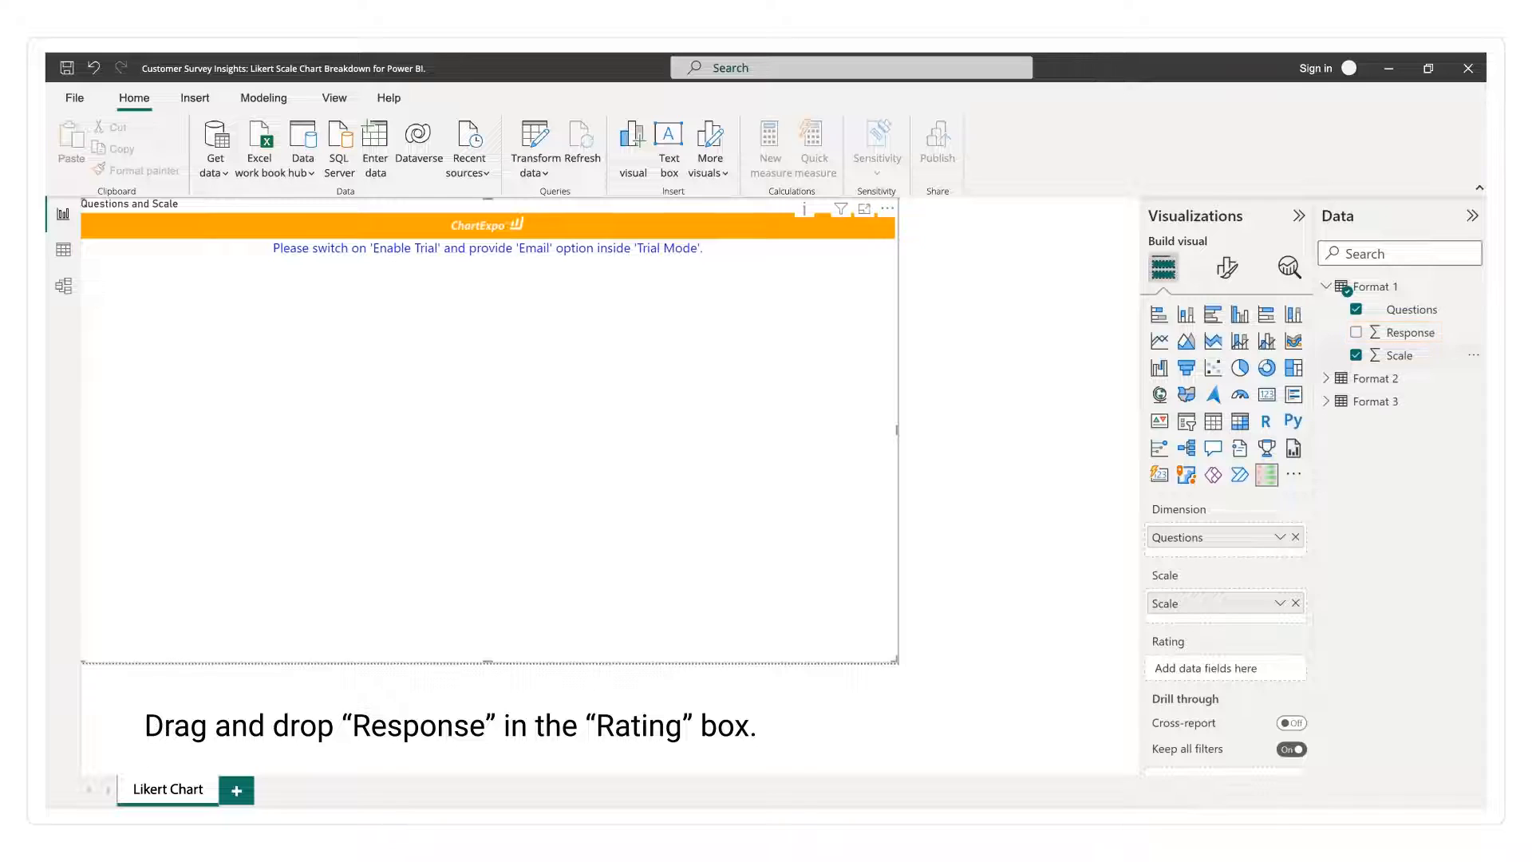
pyautogui.moveTo(1408, 332); pyautogui.dragTo(1205, 669)
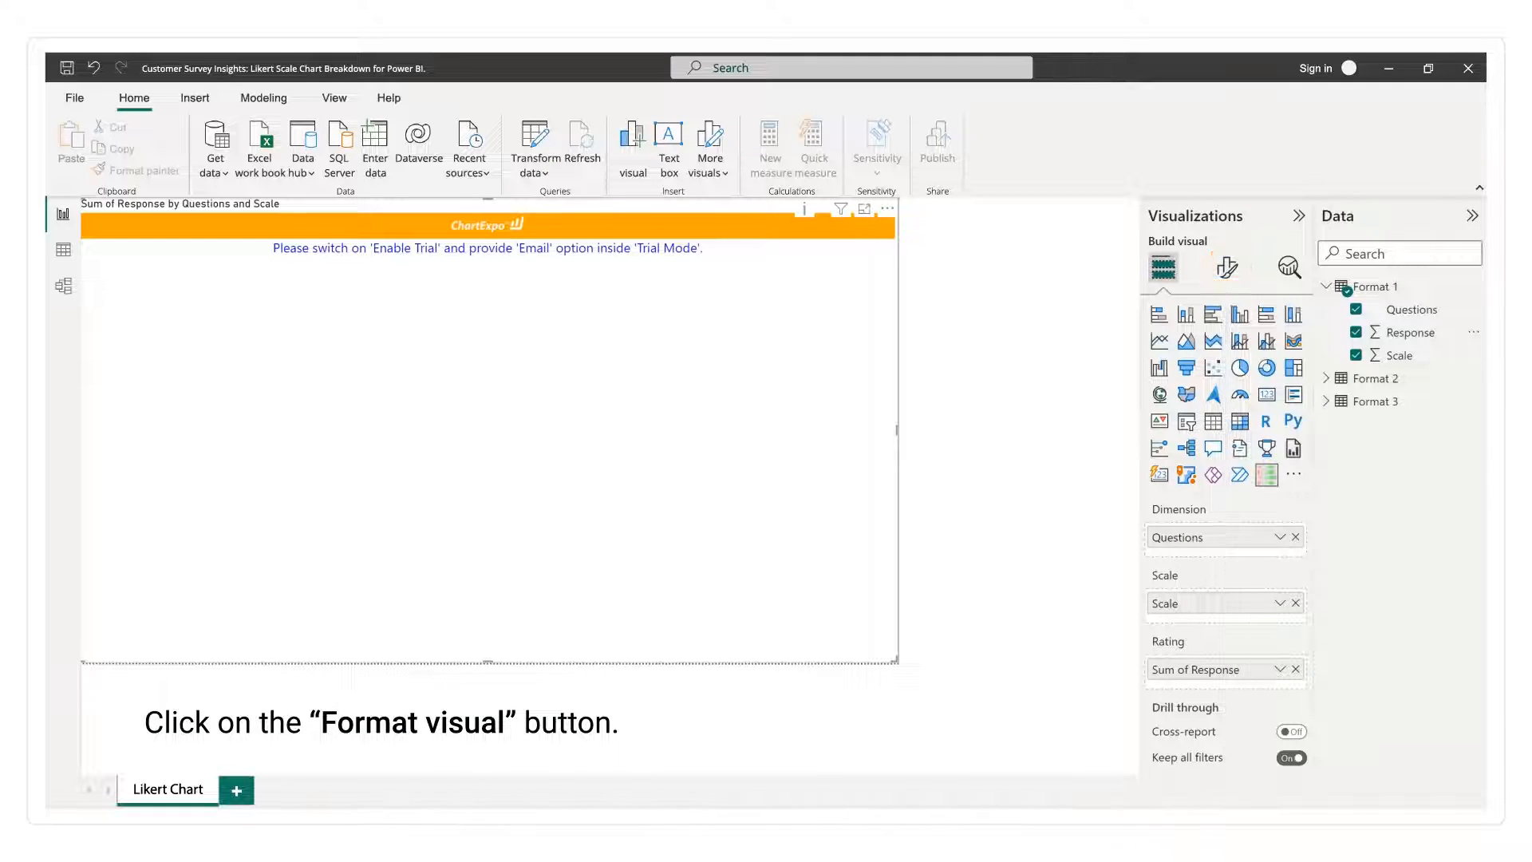
# Enable the ChartExpo trial in the visual's format settings, filling in the account email address
pyautogui.click(1226, 268)
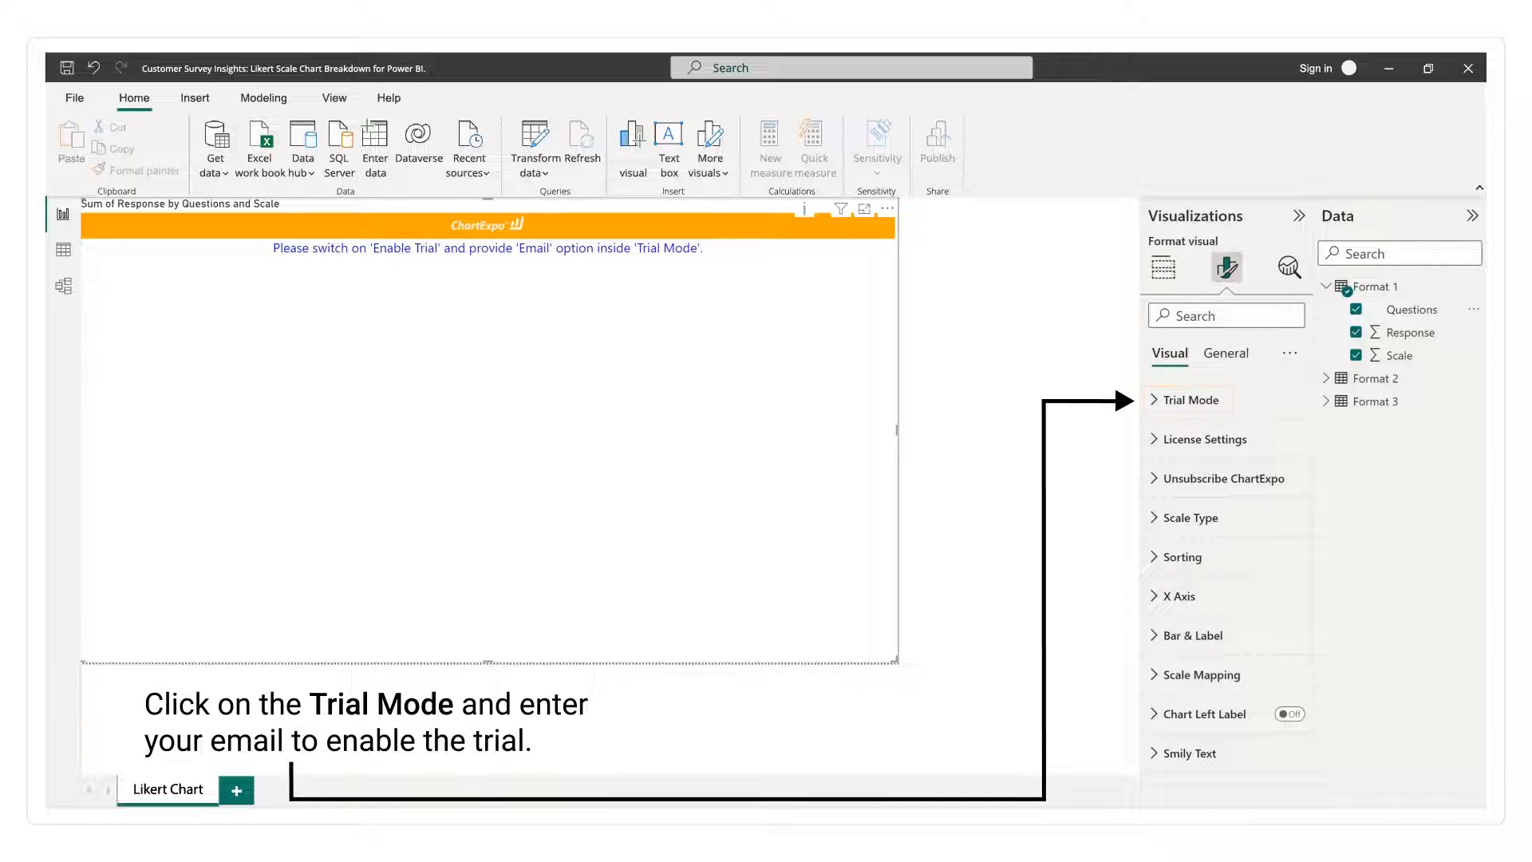
pyautogui.click(1156, 400)
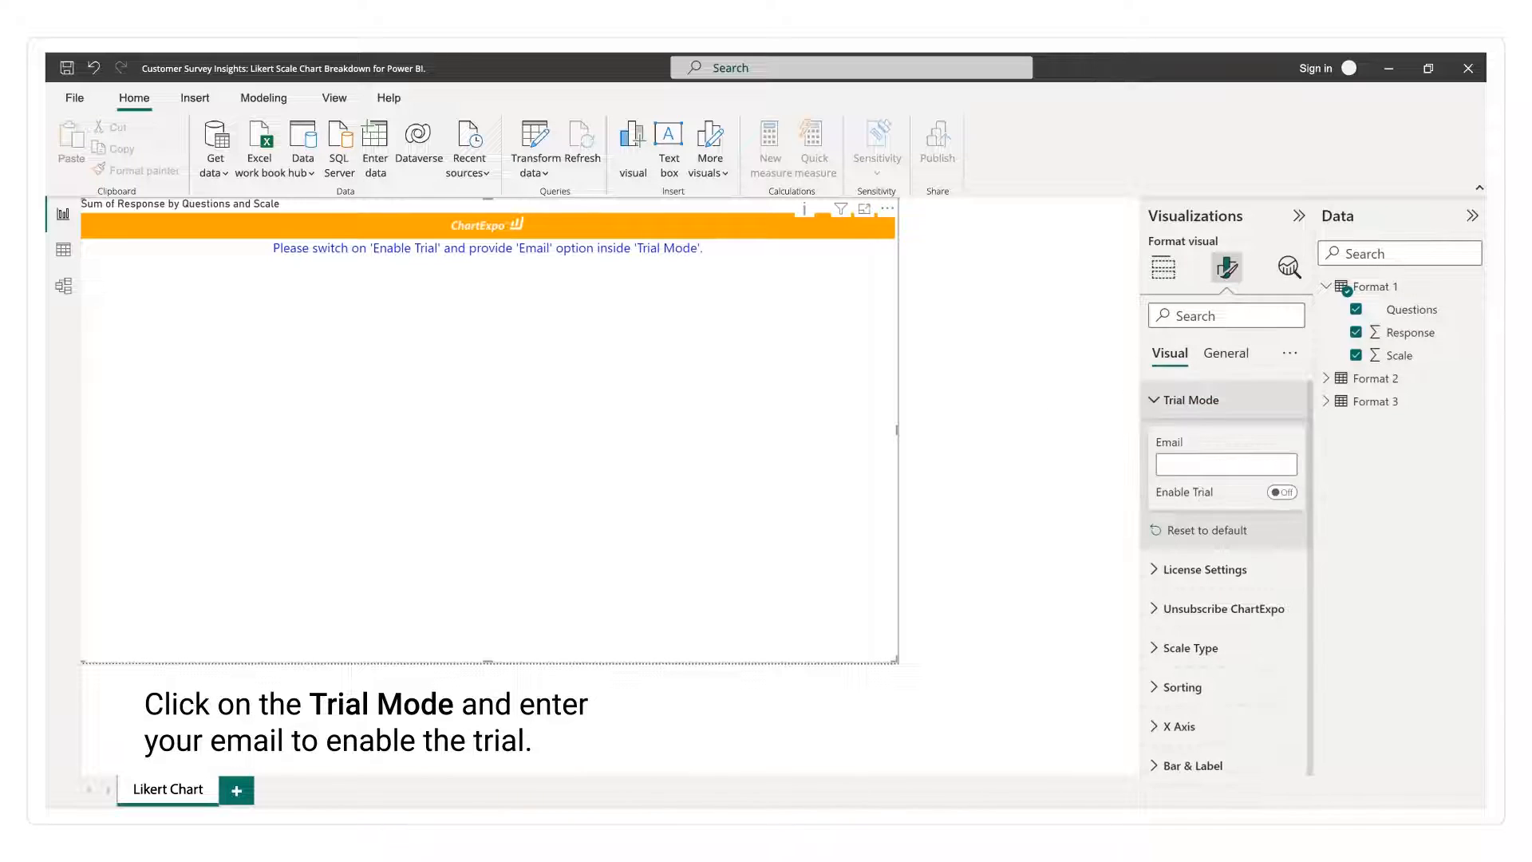
pyautogui.click(1170, 465)
pyautogui.write('------@------.com')
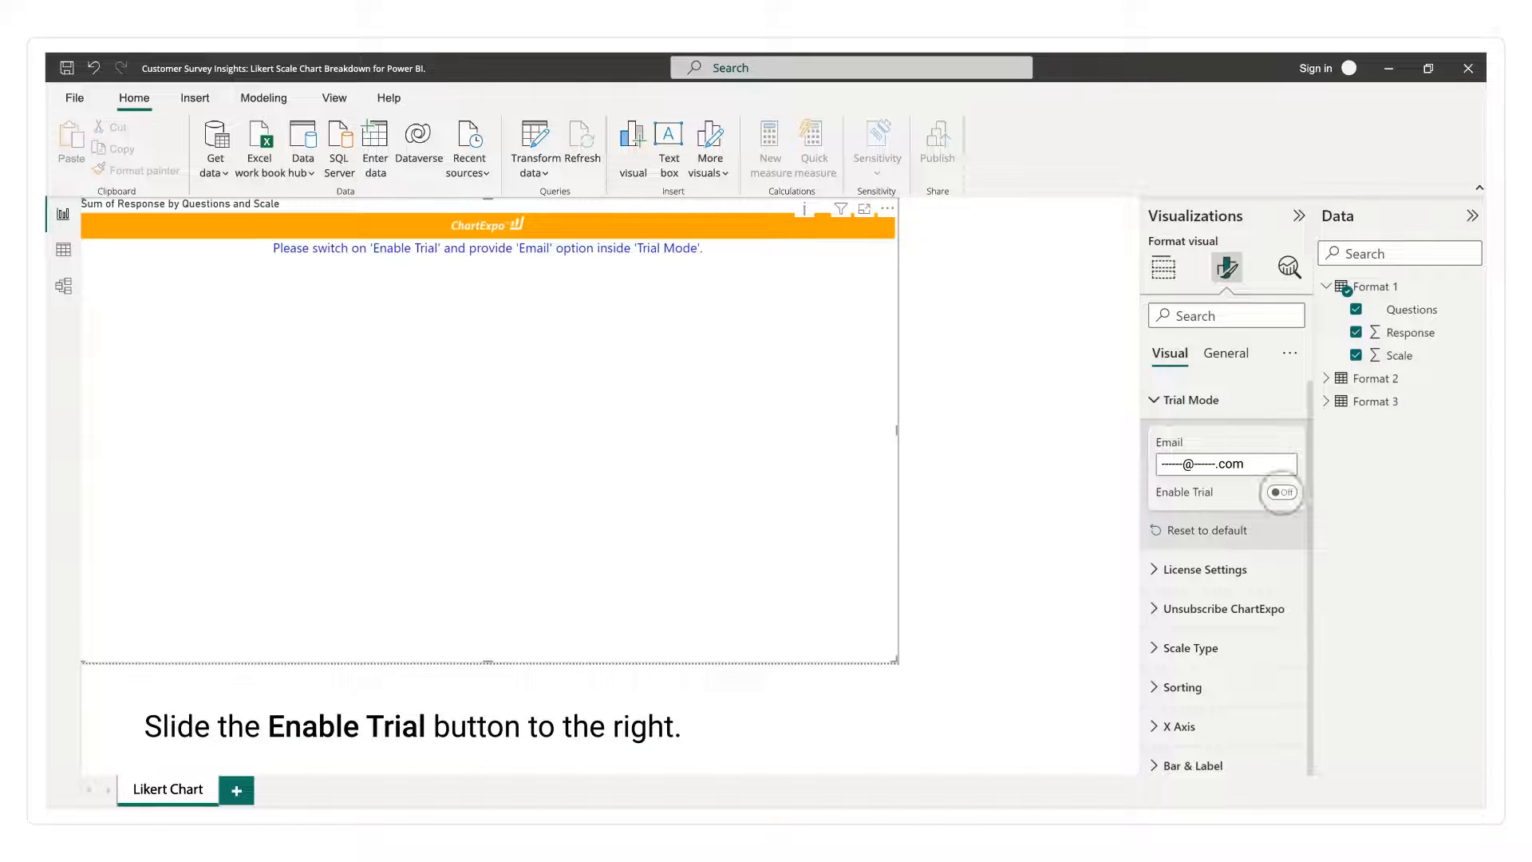
pyautogui.click(1281, 492)
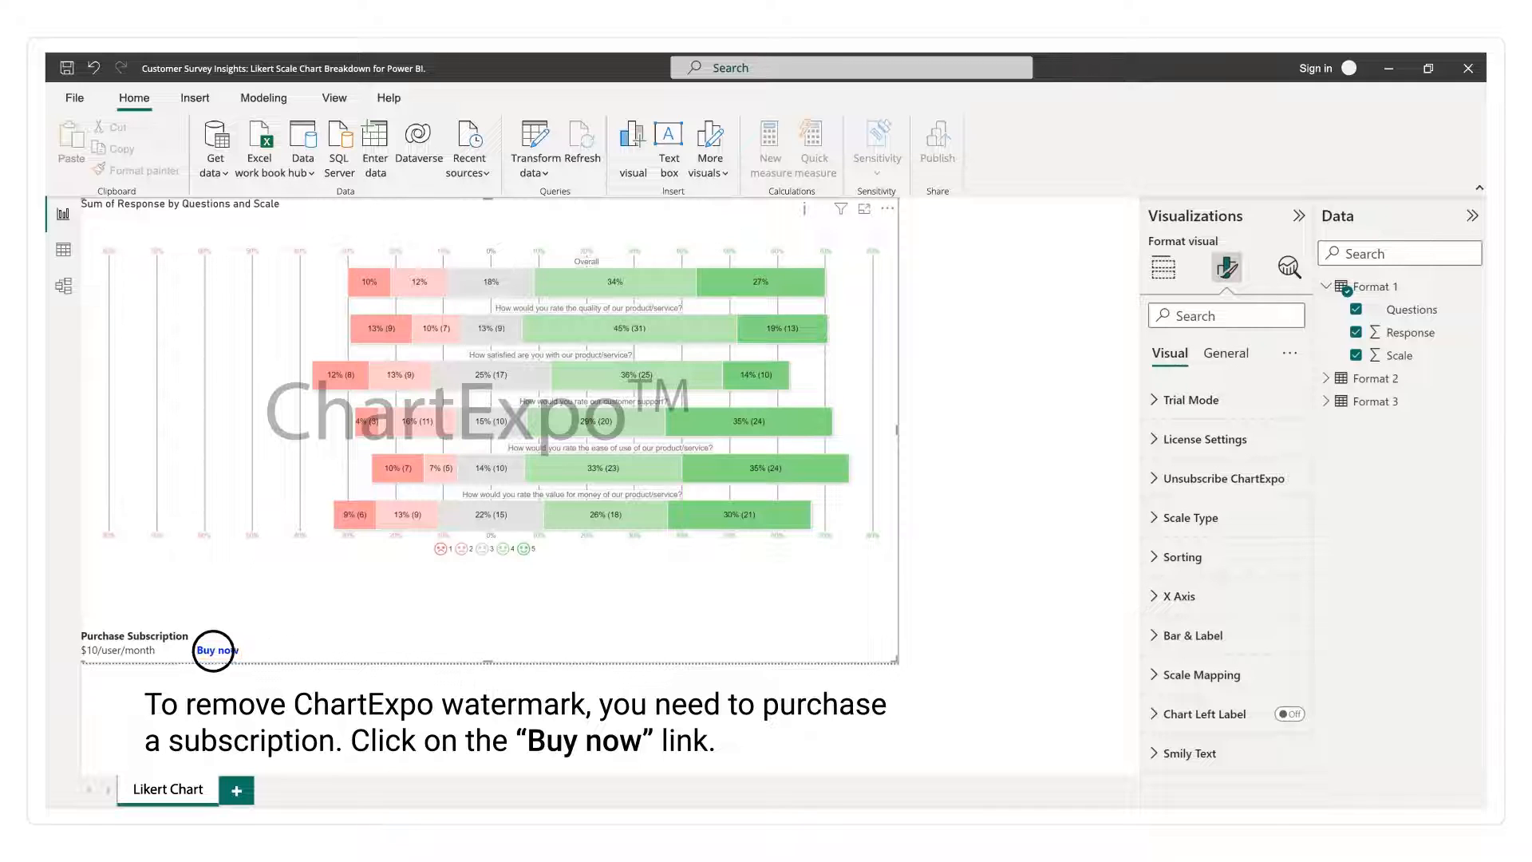
# Check out the monthly ChartExpo subscription for one user, filling in the purchaser's email address
pyautogui.click(217, 650)
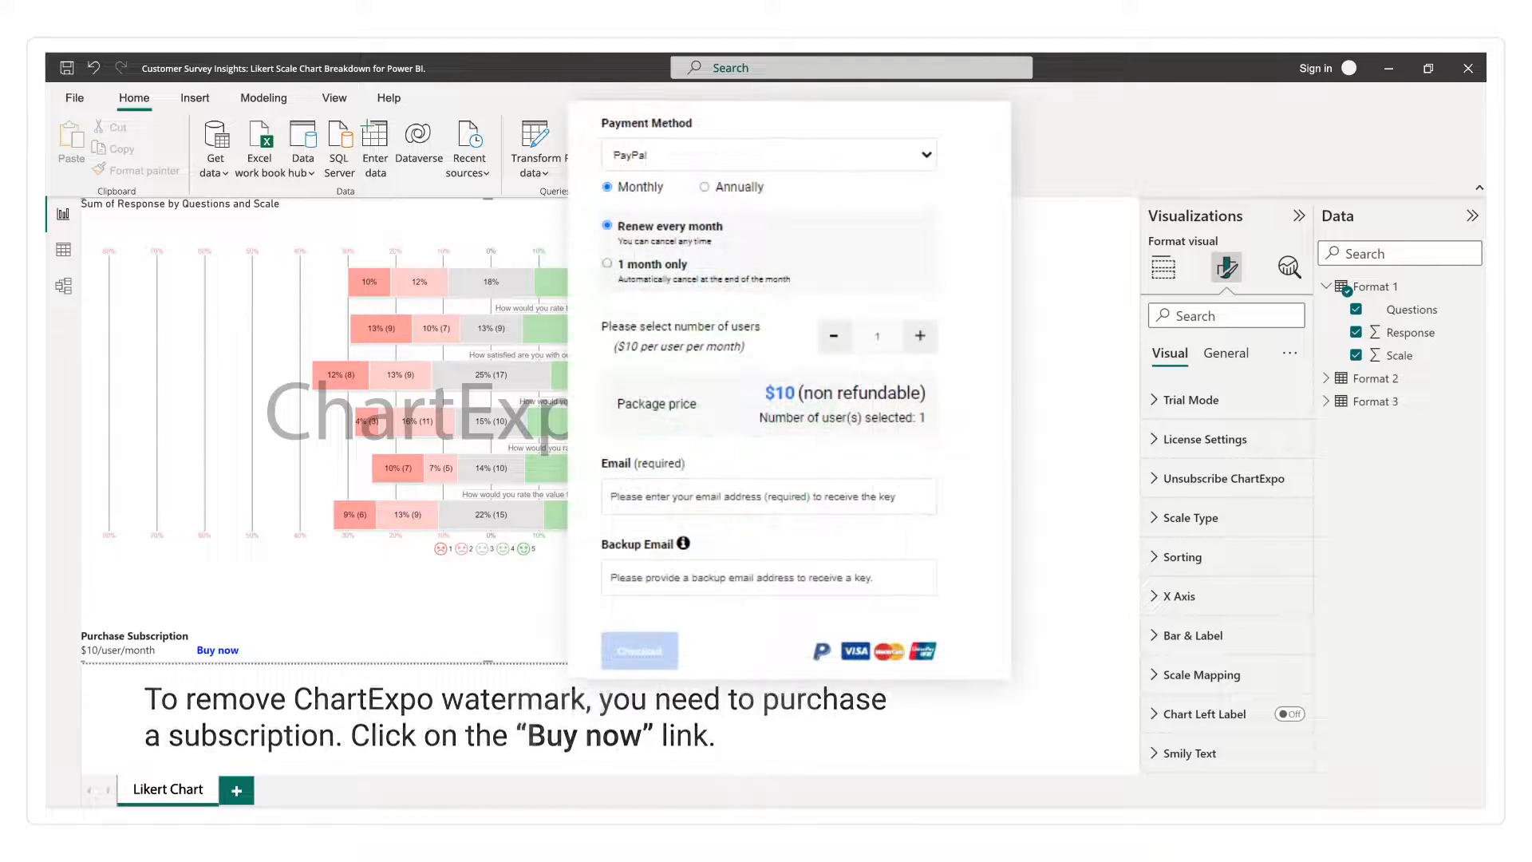
pyautogui.click(611, 495)
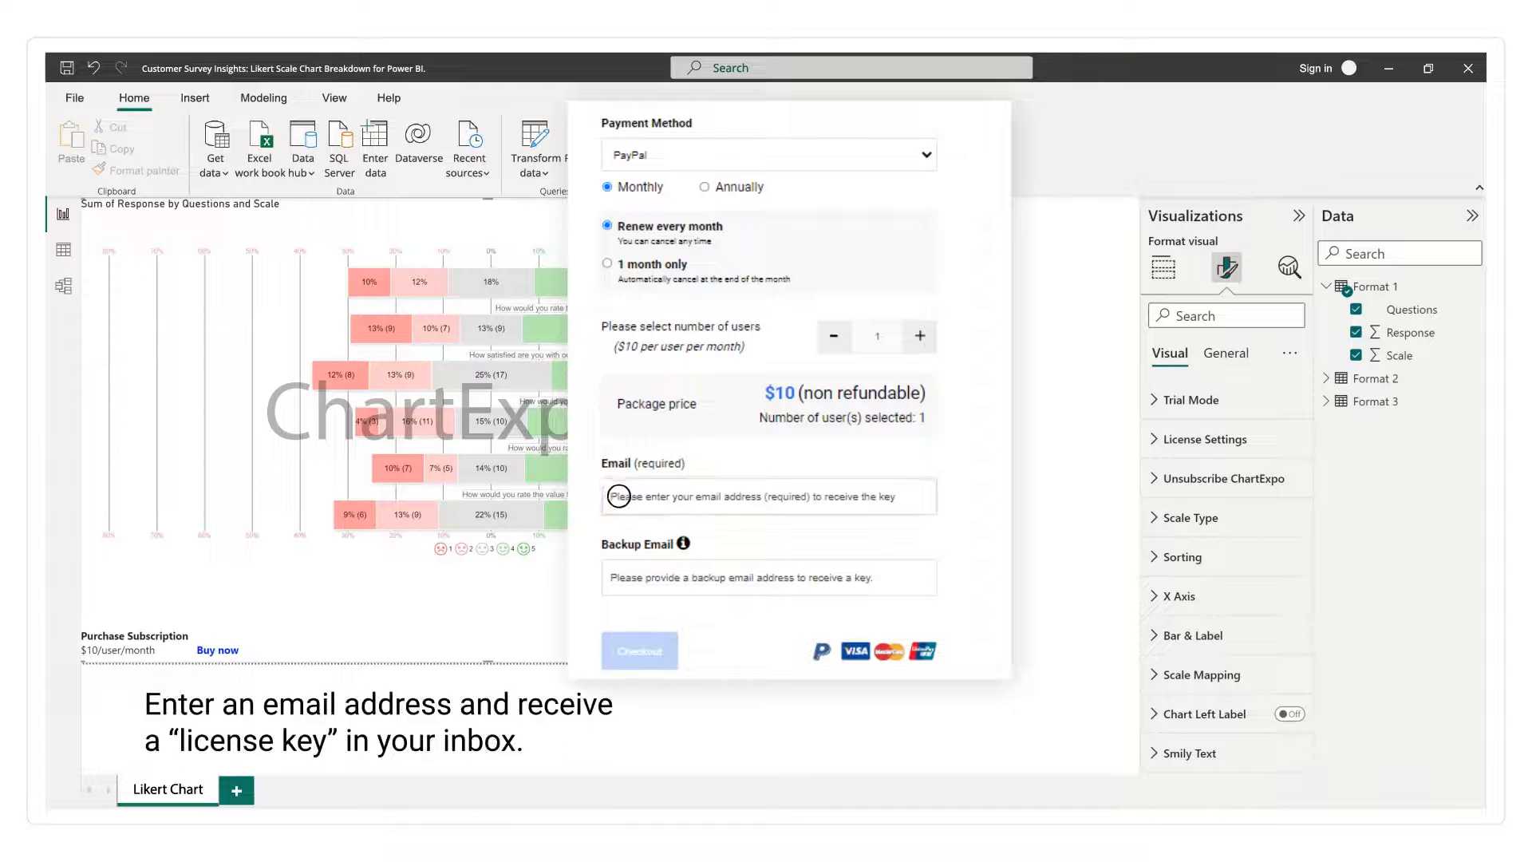
pyautogui.write('------@------.com')
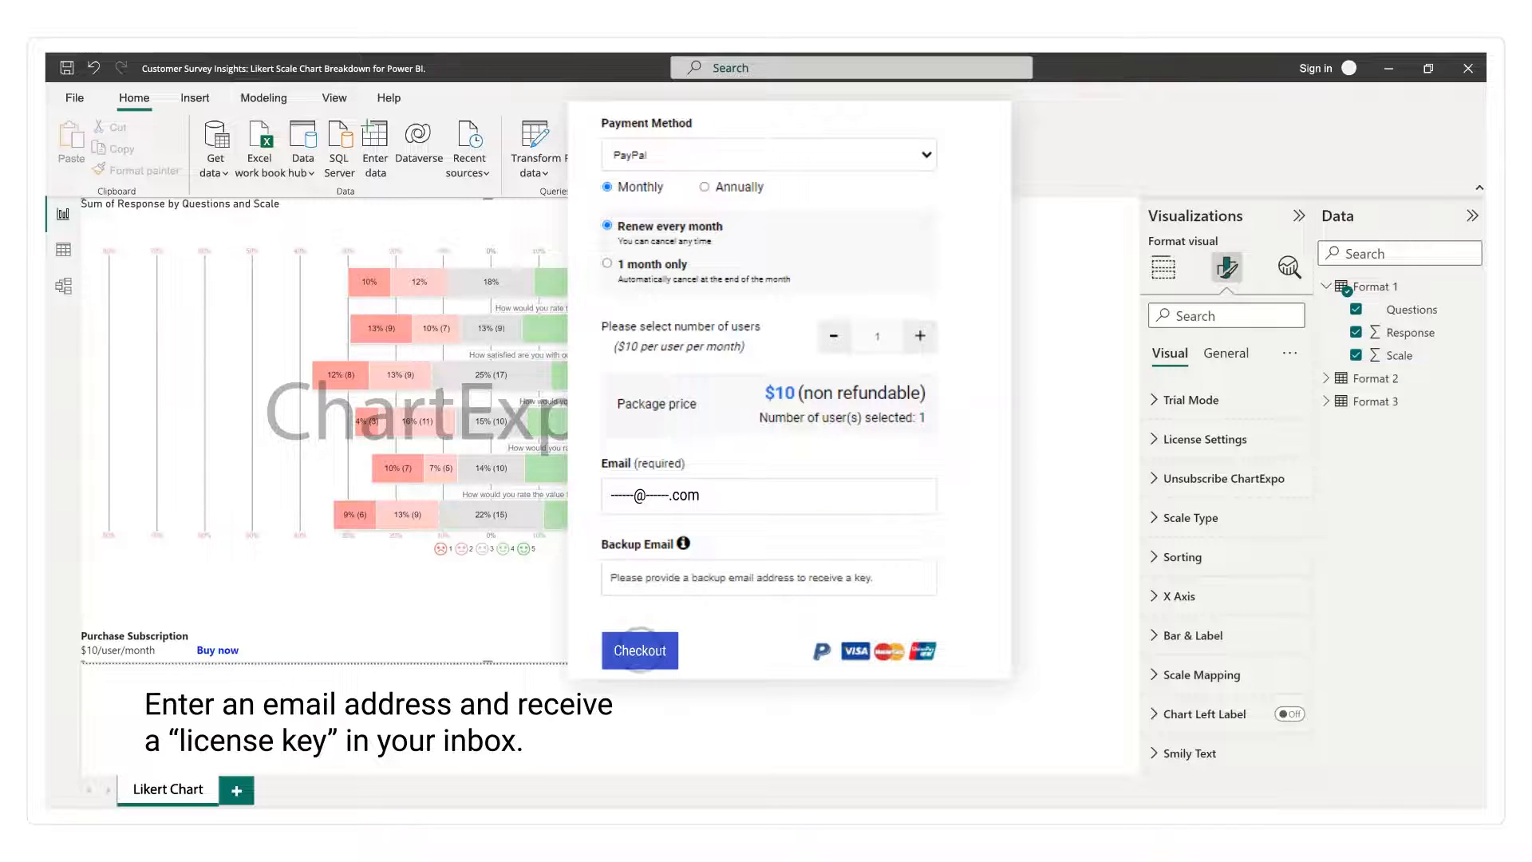
pyautogui.click(639, 651)
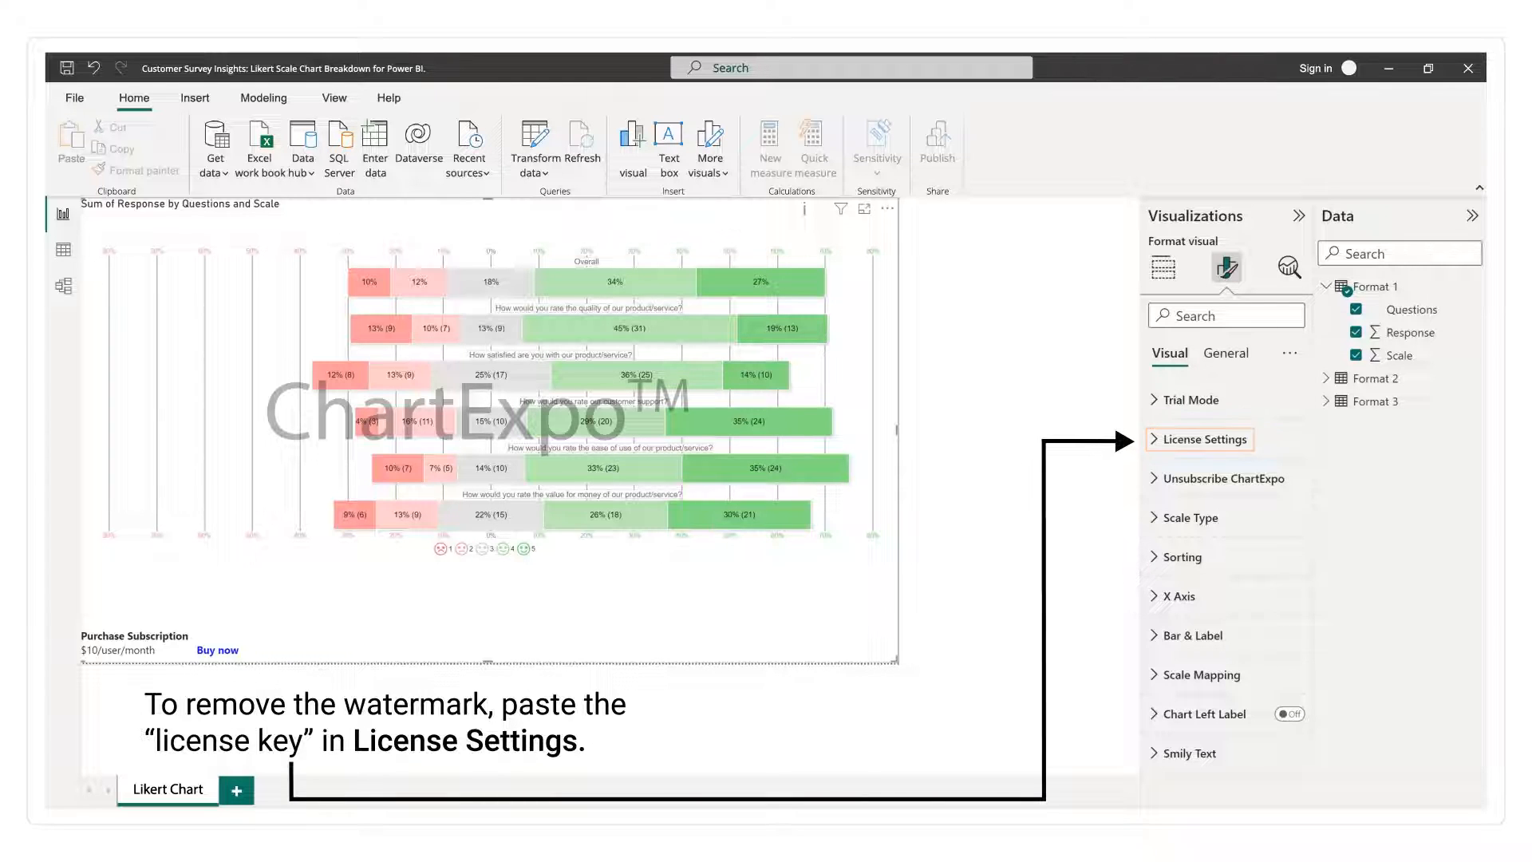
# Paste the ChartExpo license key into the chart's license settings and enable the license
pyautogui.click(1154, 439)
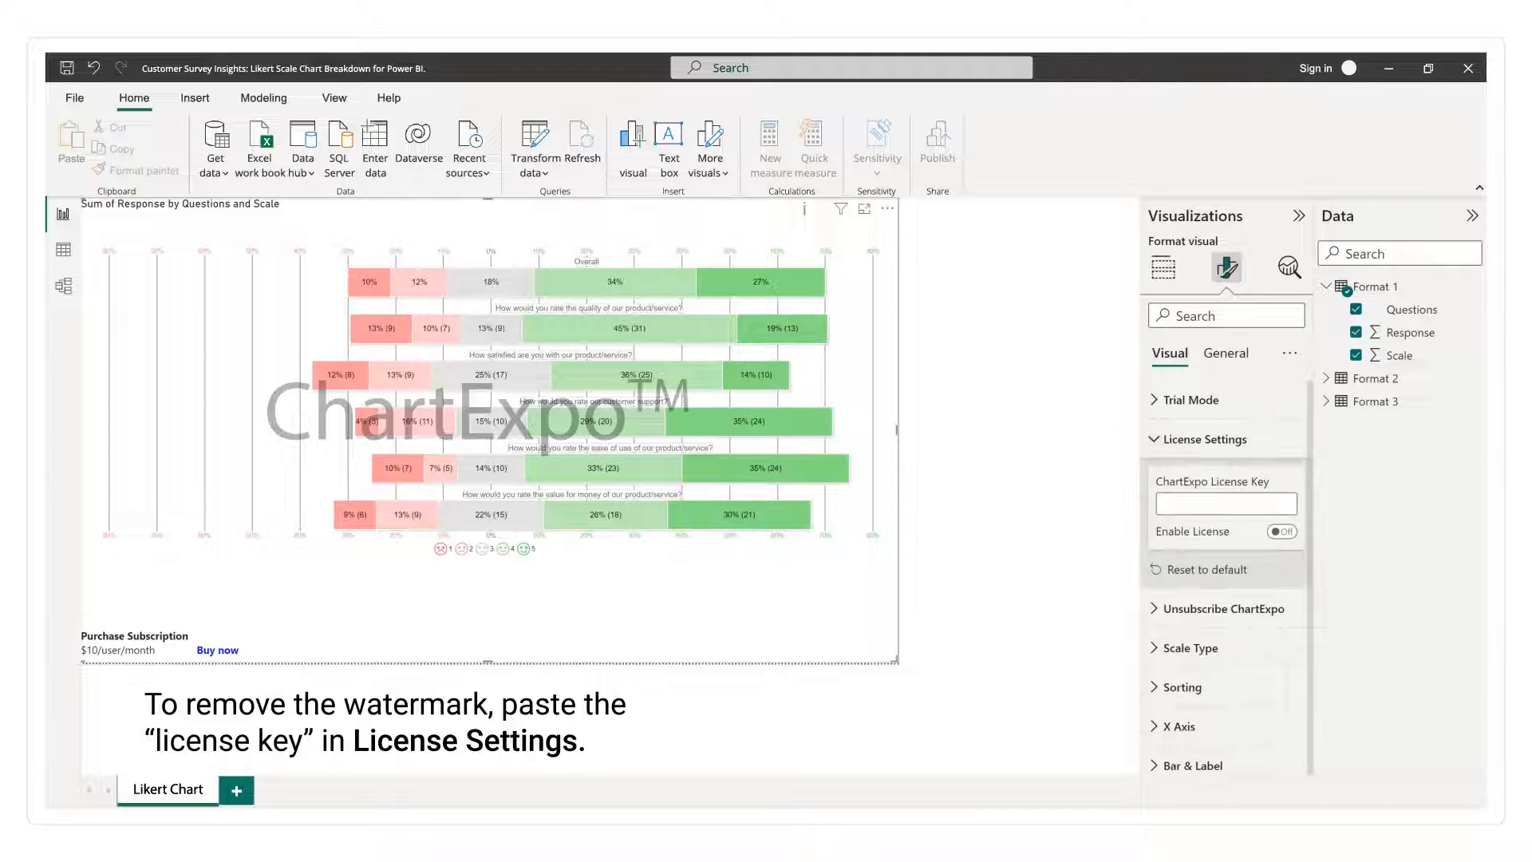
pyautogui.click(1165, 503)
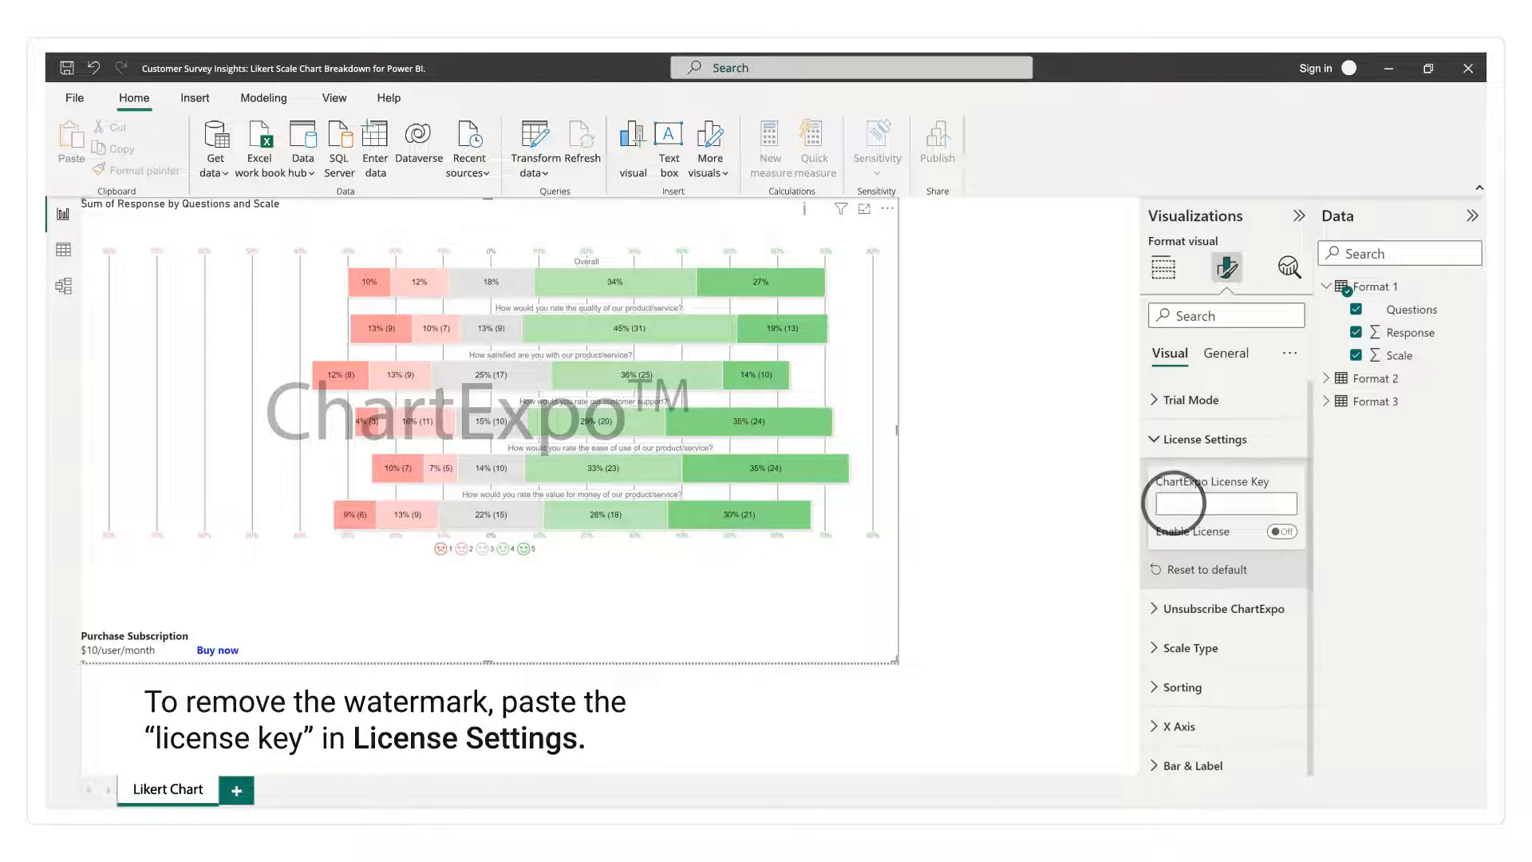
pyautogui.hotkey('ctrl', 'v')
pyautogui.click(1282, 531)
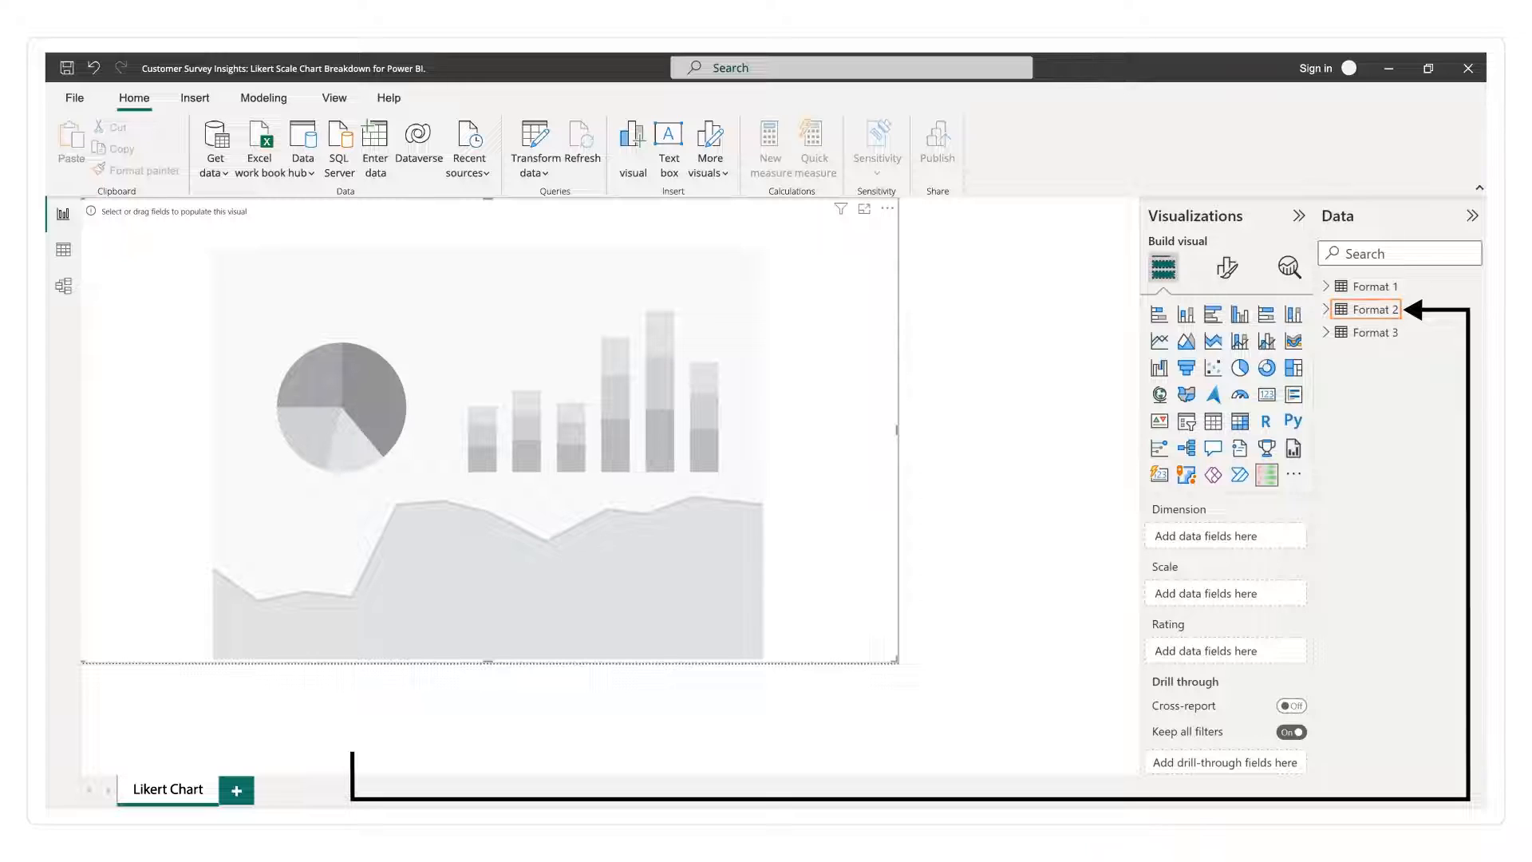
# Assign all five question fields of the Format 2 table to the empty Likert chart's Scale
pyautogui.click(1326, 308)
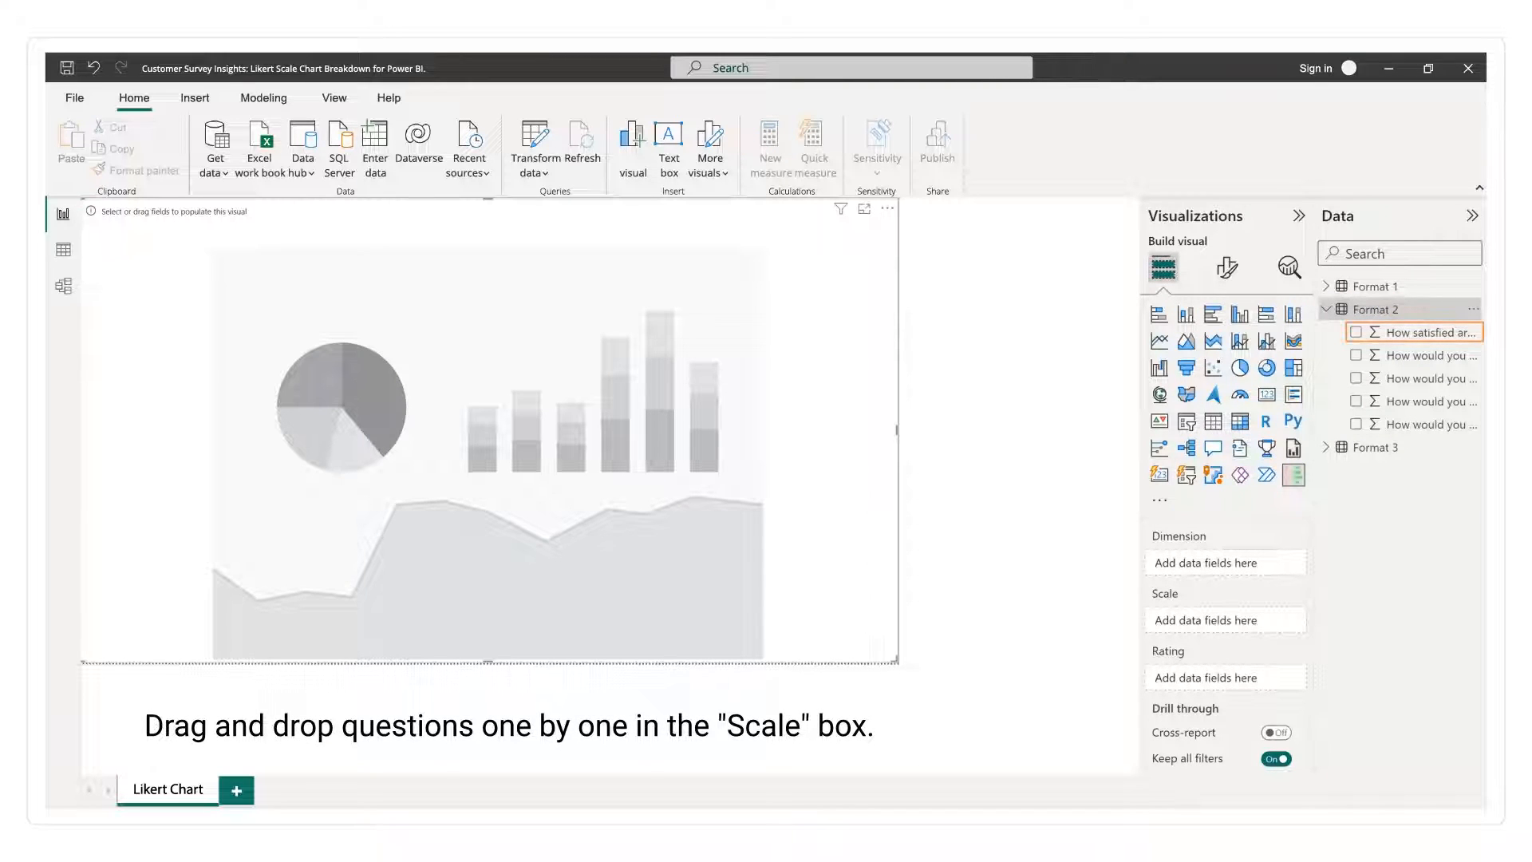
pyautogui.moveTo(1420, 332); pyautogui.dragTo(1282, 616)
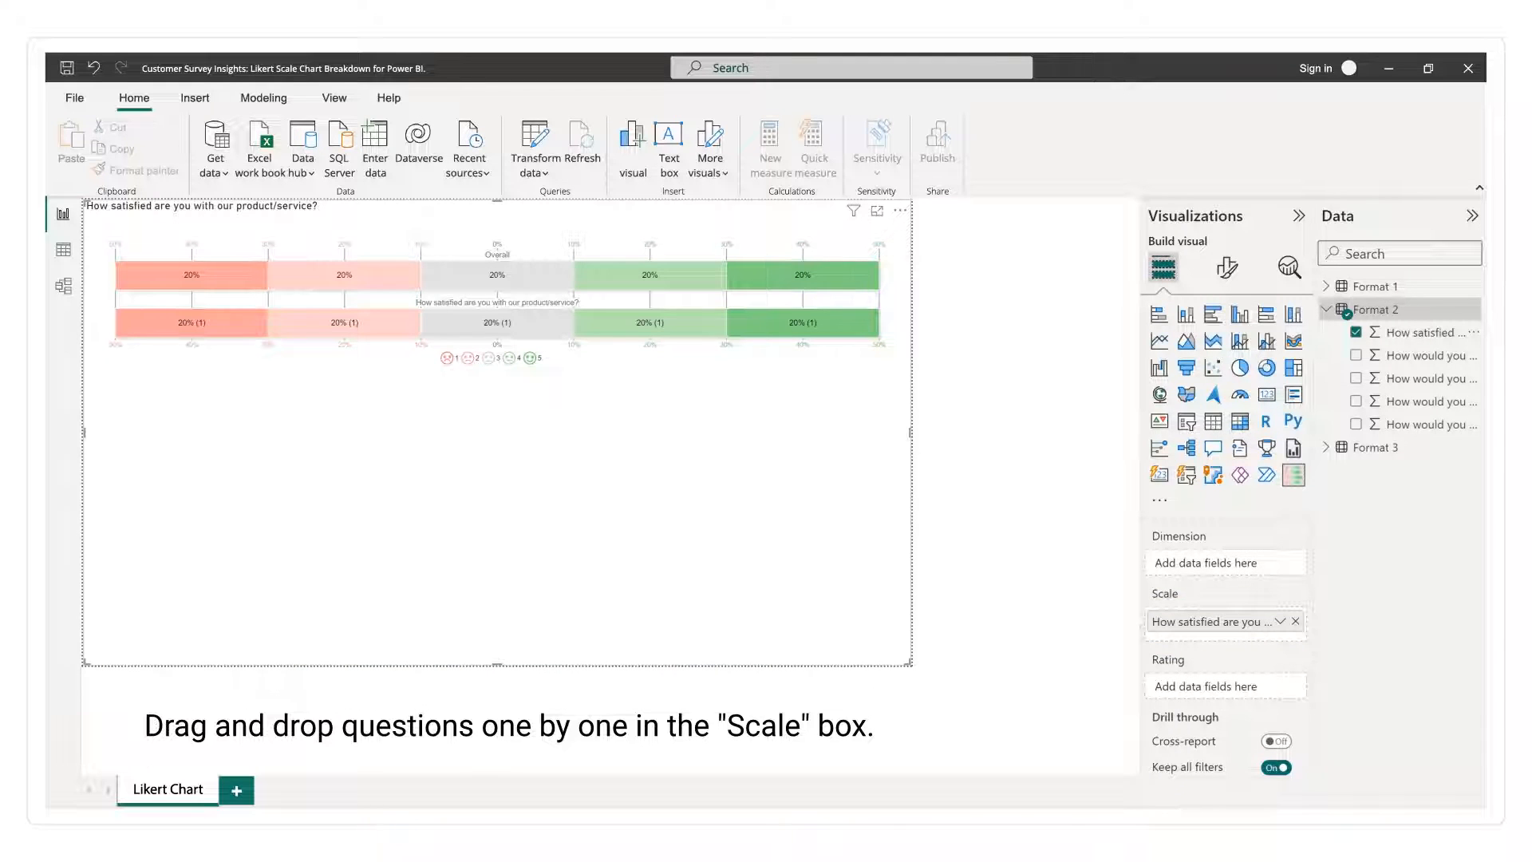
pyautogui.moveTo(1421, 355); pyautogui.dragTo(1302, 642)
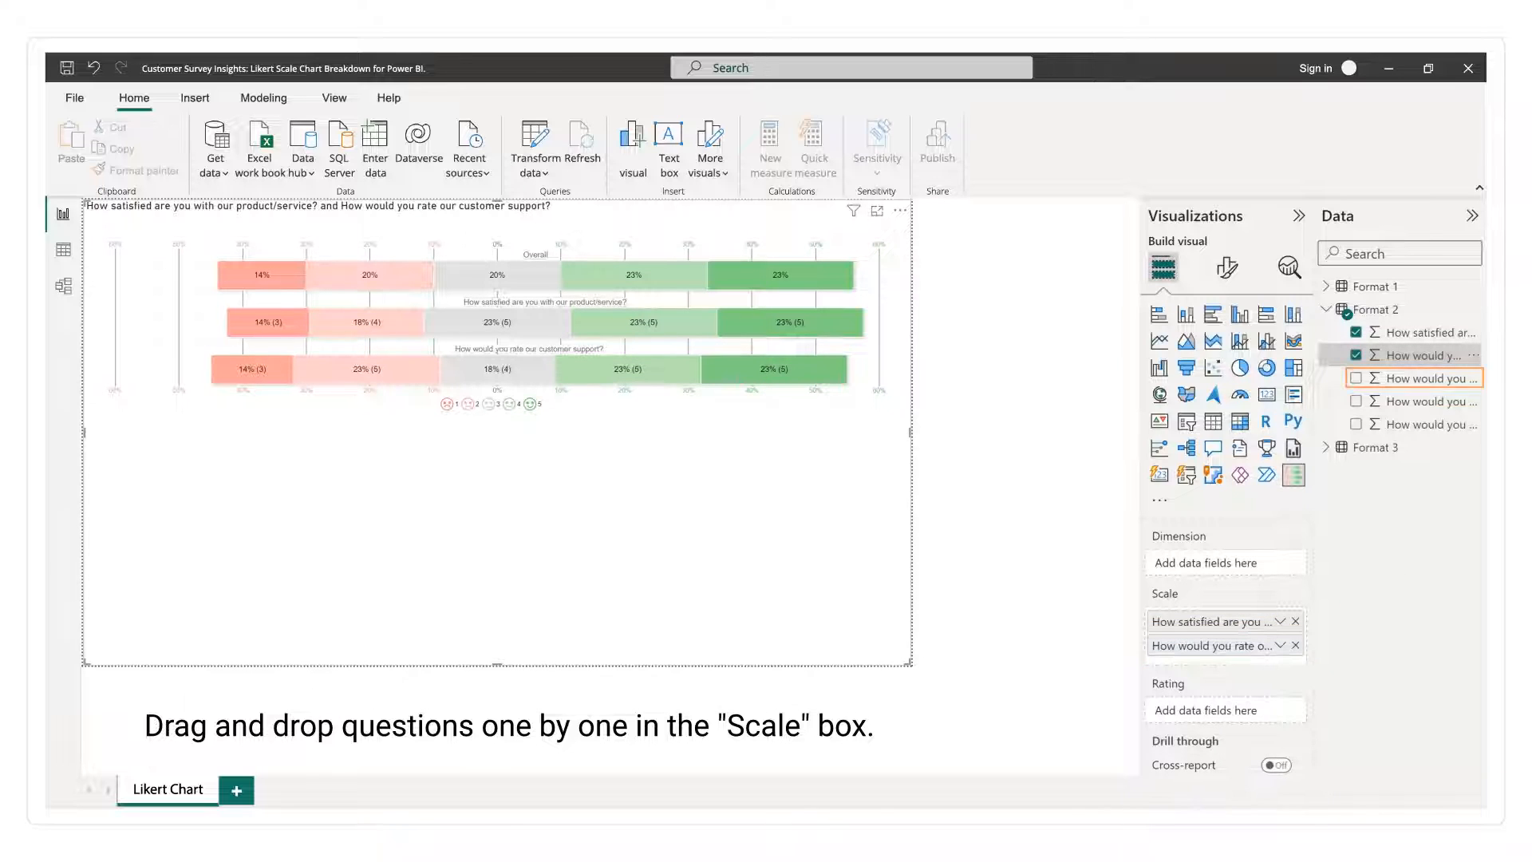
pyautogui.moveTo(1413, 378); pyautogui.dragTo(1301, 669)
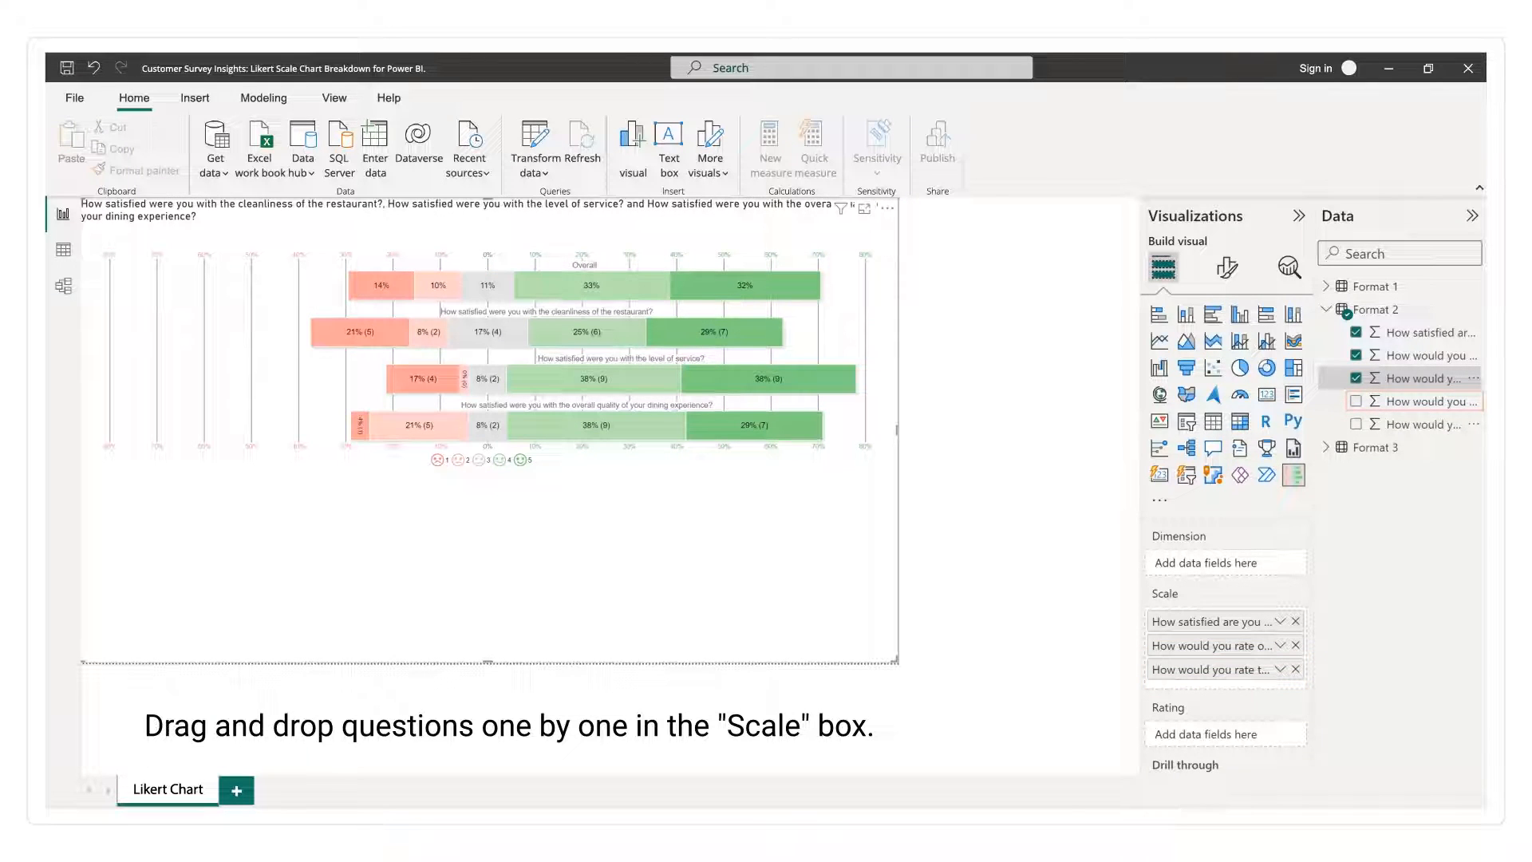
pyautogui.moveTo(1412, 401); pyautogui.dragTo(1296, 692)
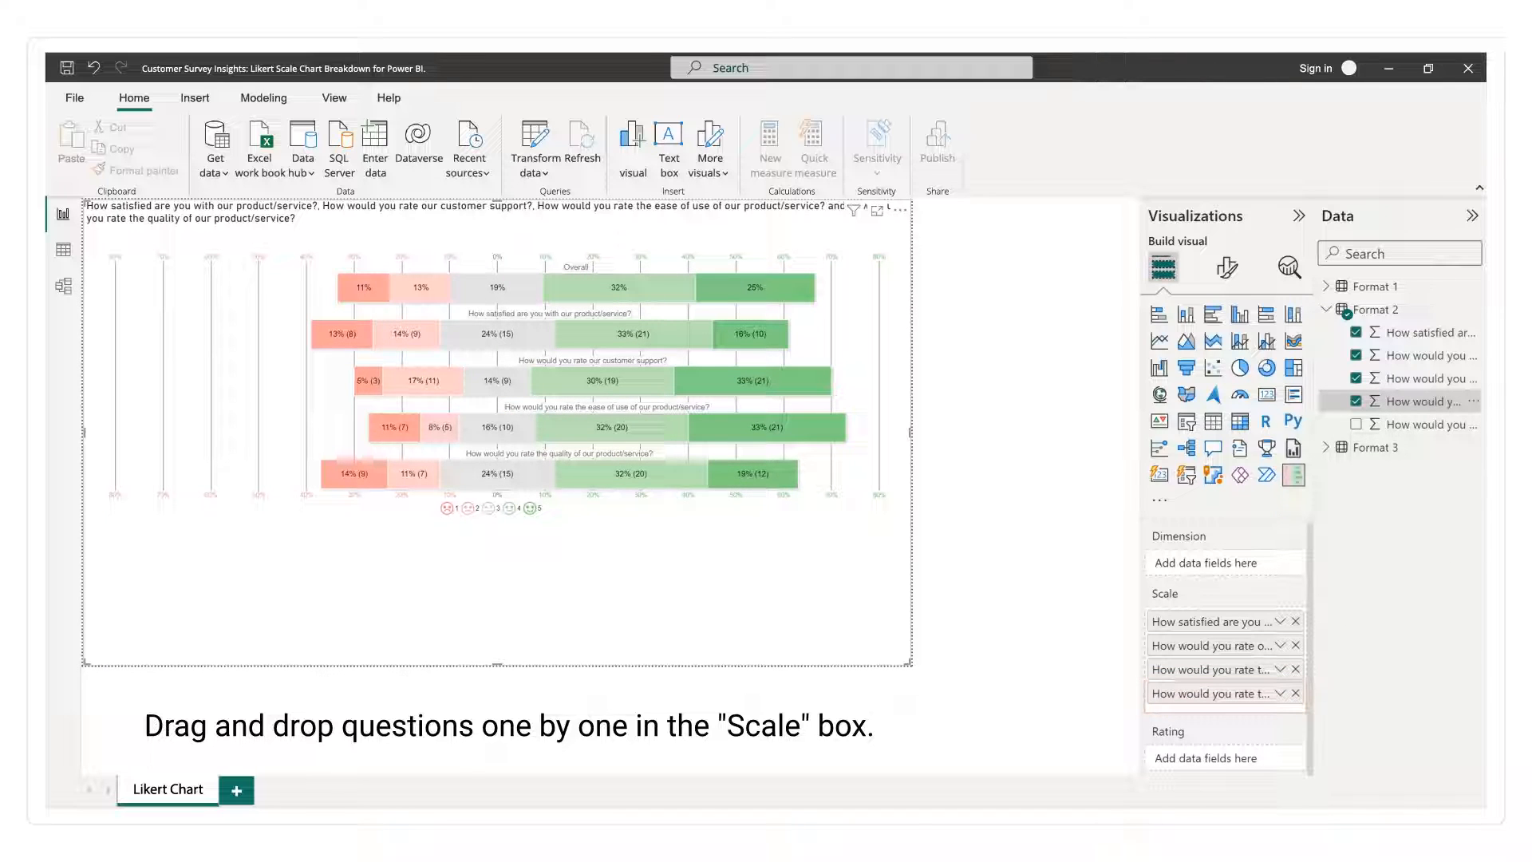
pyautogui.moveTo(1412, 424); pyautogui.dragTo(1245, 714)
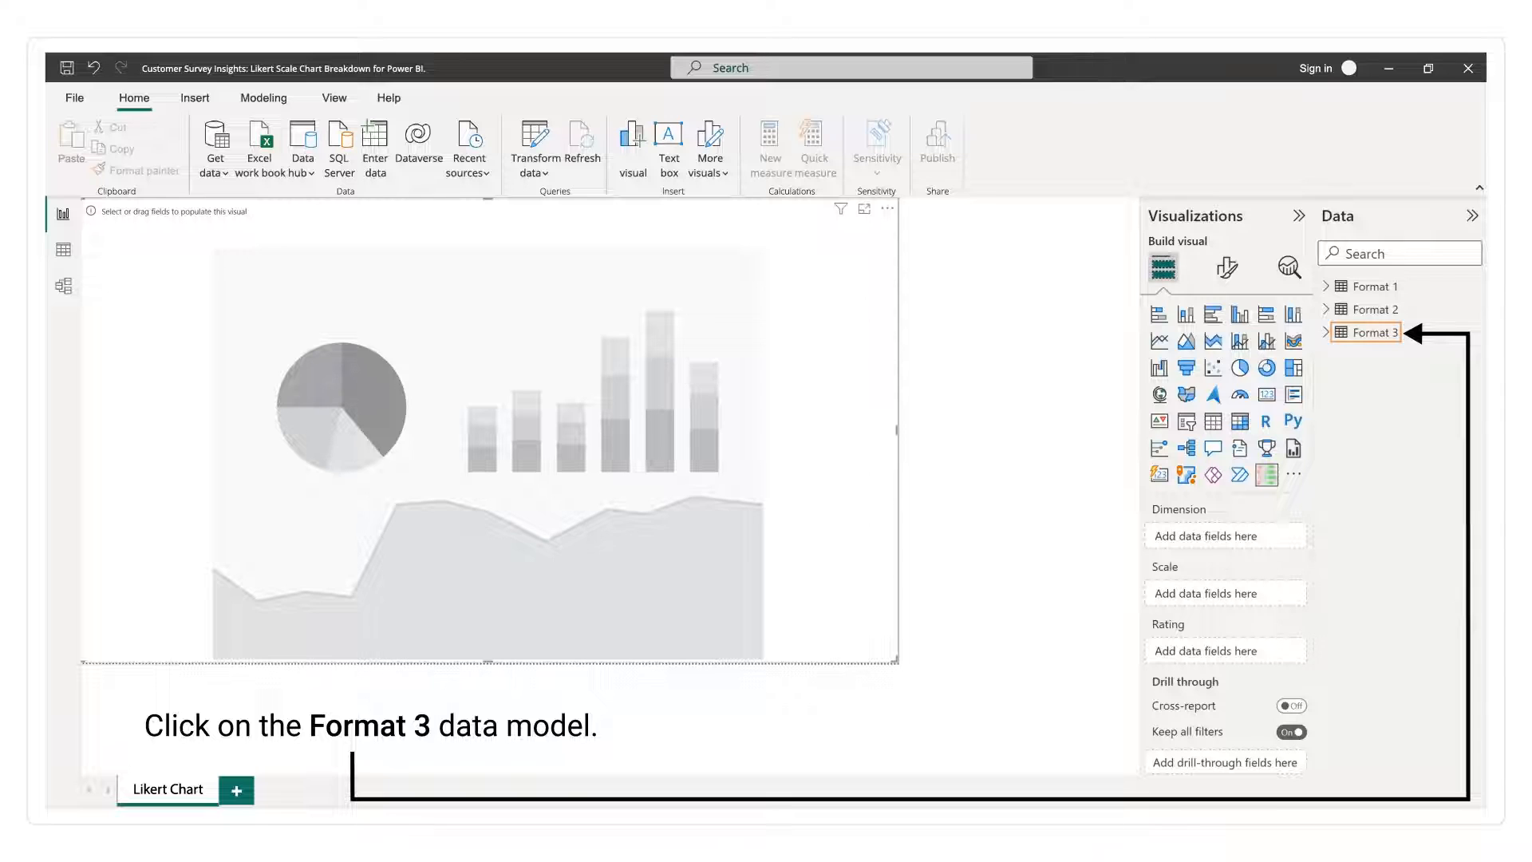
# Assign all five question fields of the Format 3 table to the empty Likert chart's Dimension
pyautogui.click(1327, 332)
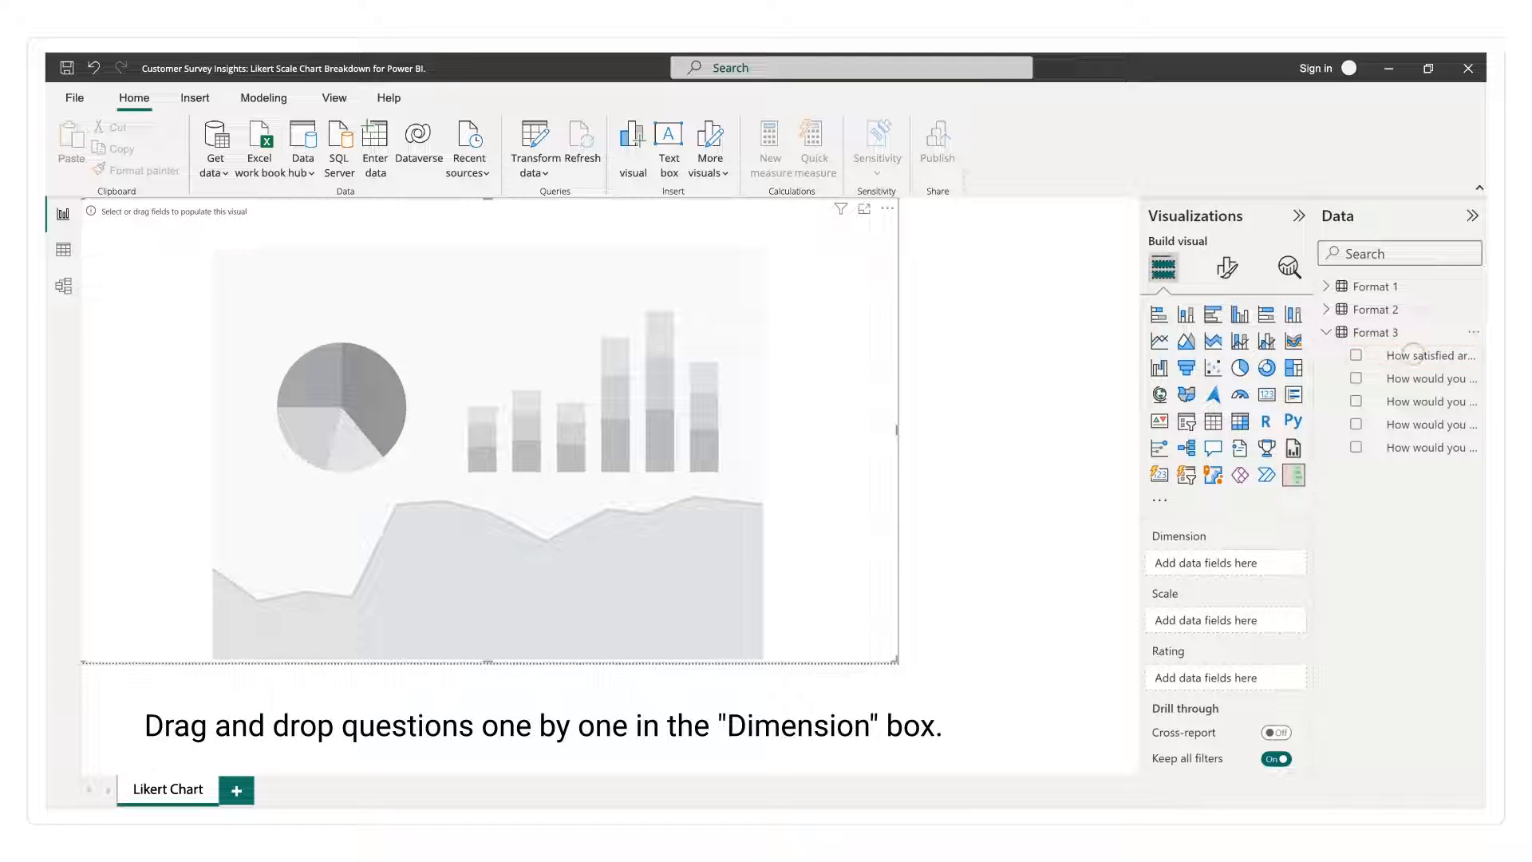
pyautogui.moveTo(1412, 355); pyautogui.dragTo(1247, 562)
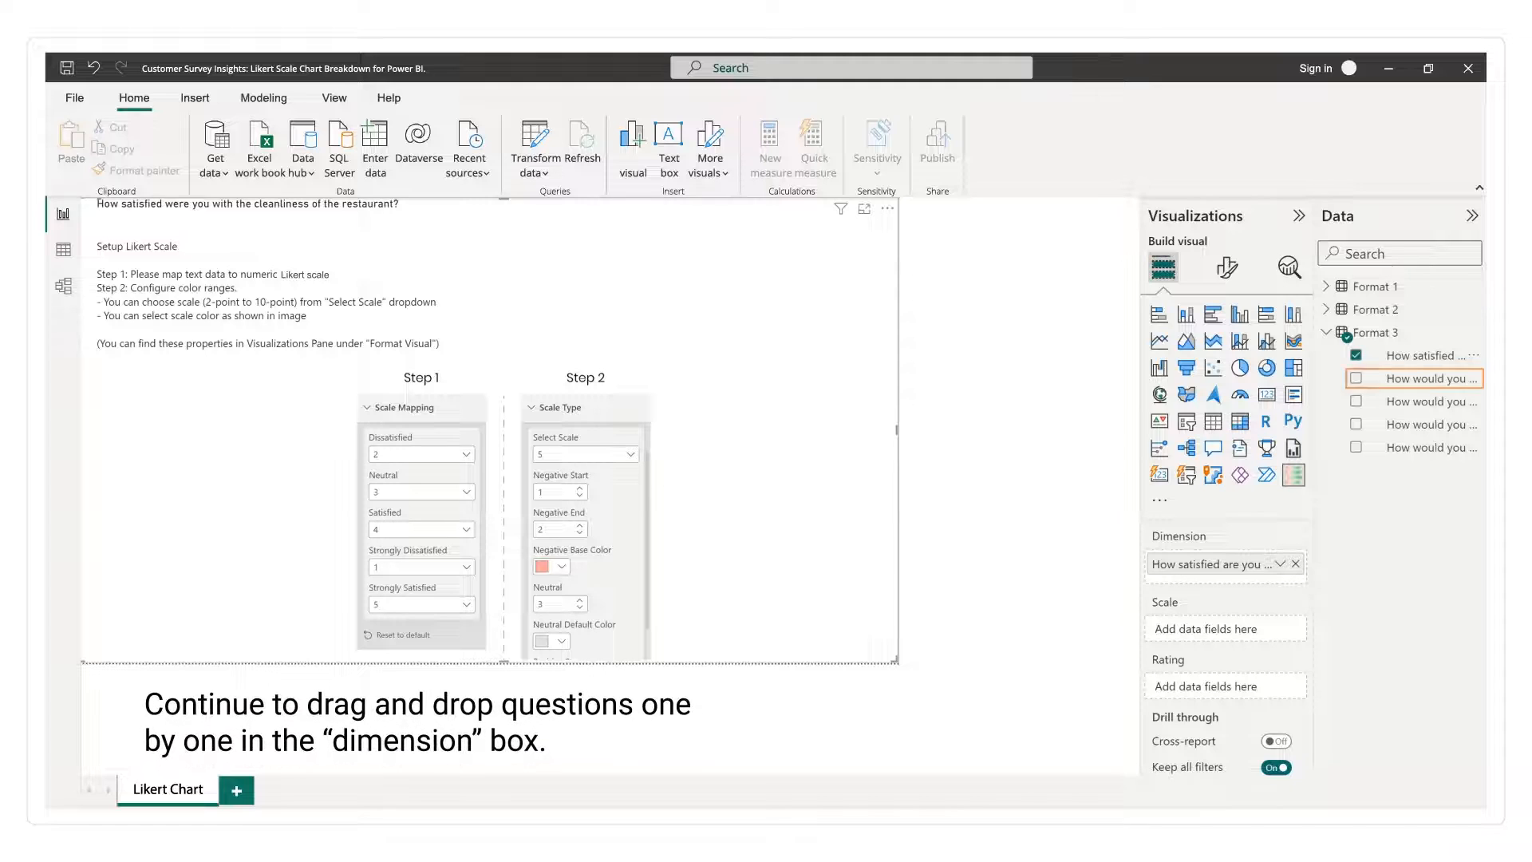
pyautogui.moveTo(1412, 378); pyautogui.dragTo(1228, 590)
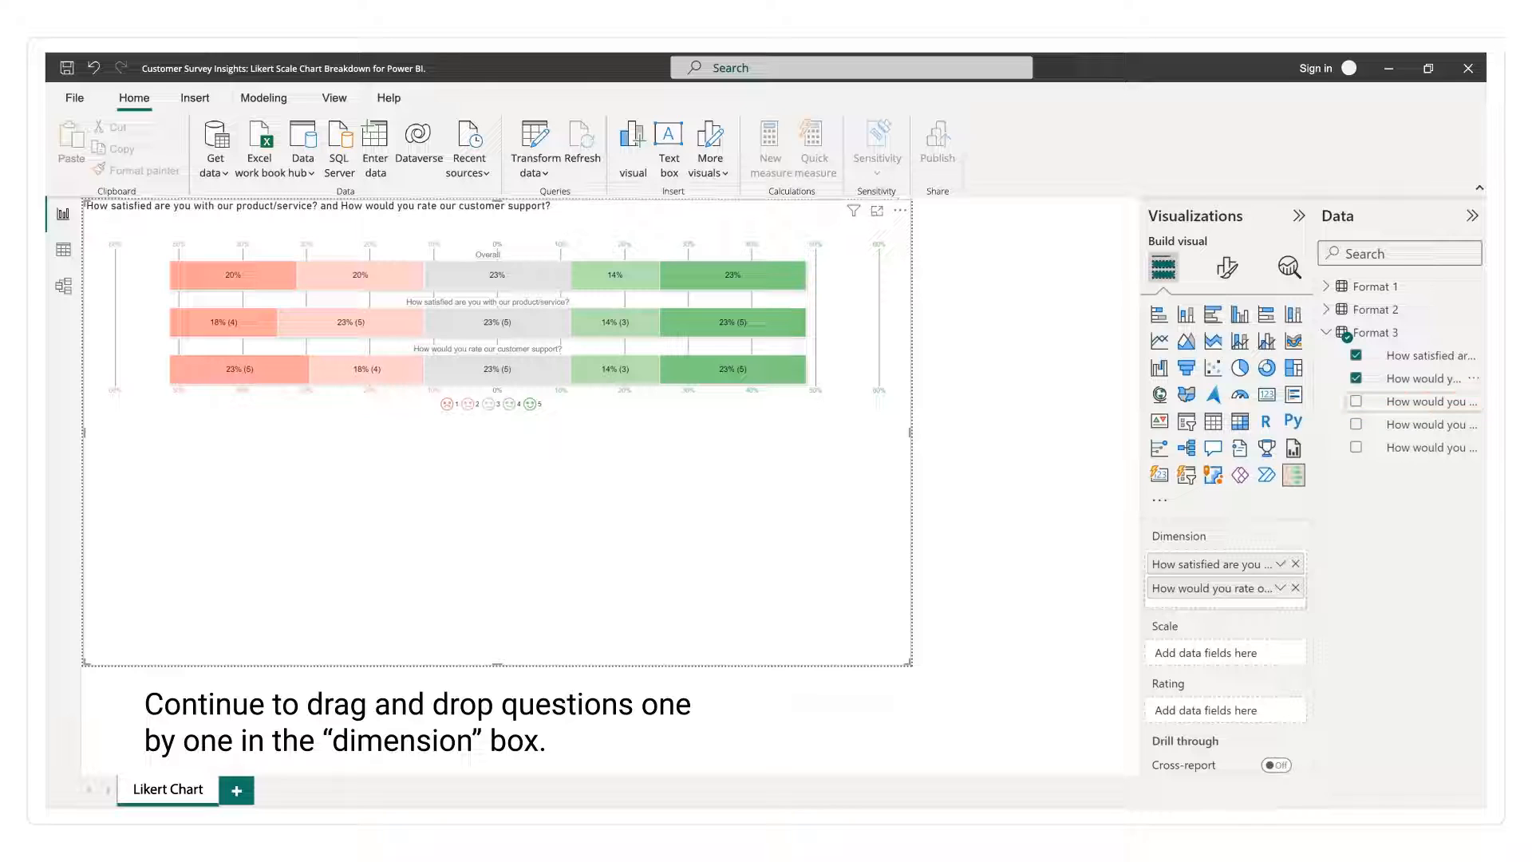
pyautogui.moveTo(1413, 401); pyautogui.dragTo(1256, 611)
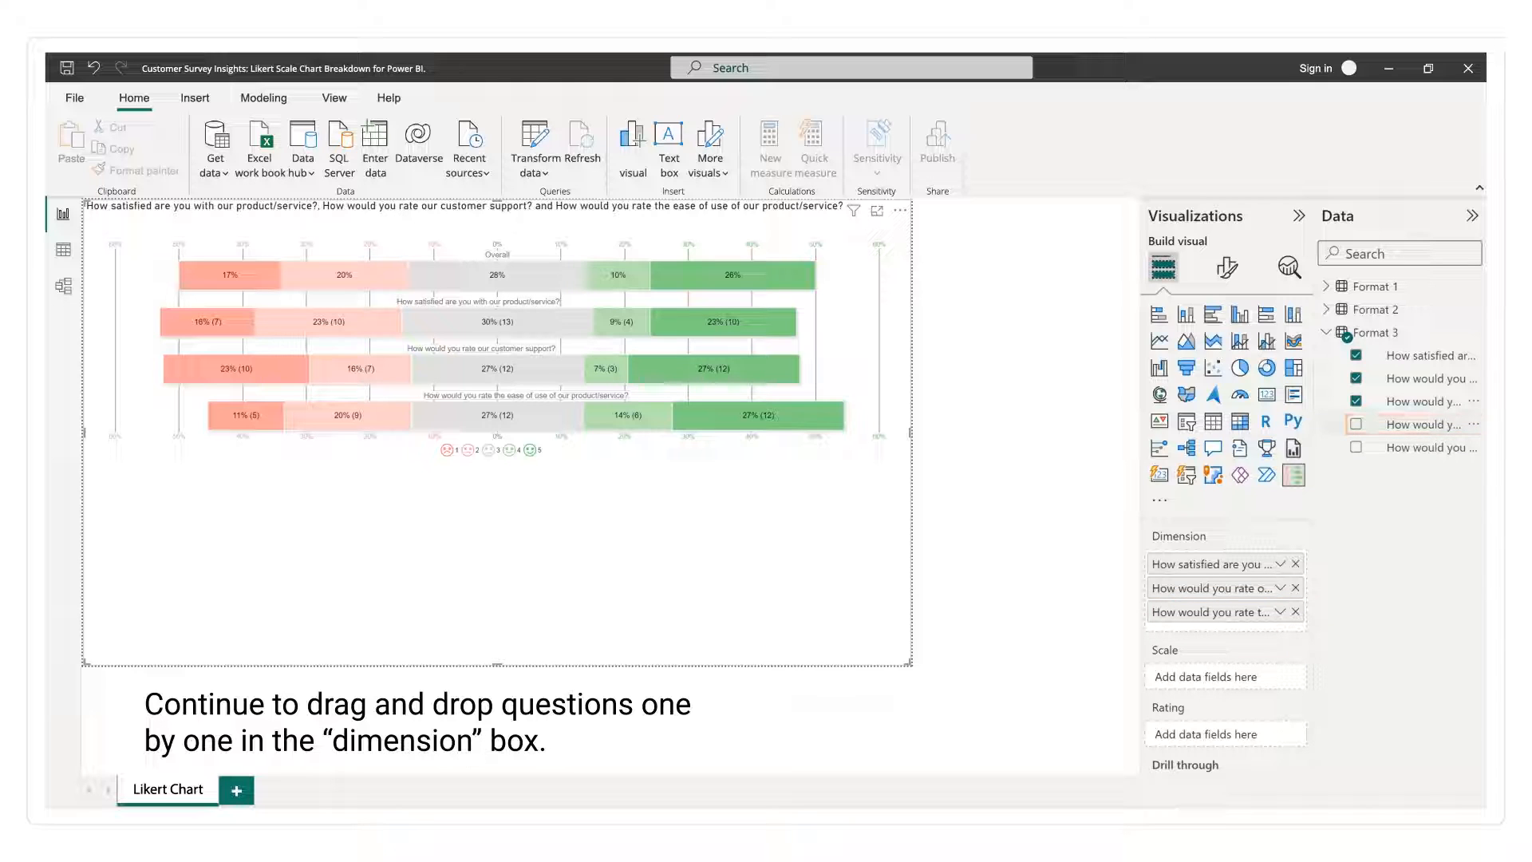
pyautogui.moveTo(1420, 424); pyautogui.dragTo(1292, 630)
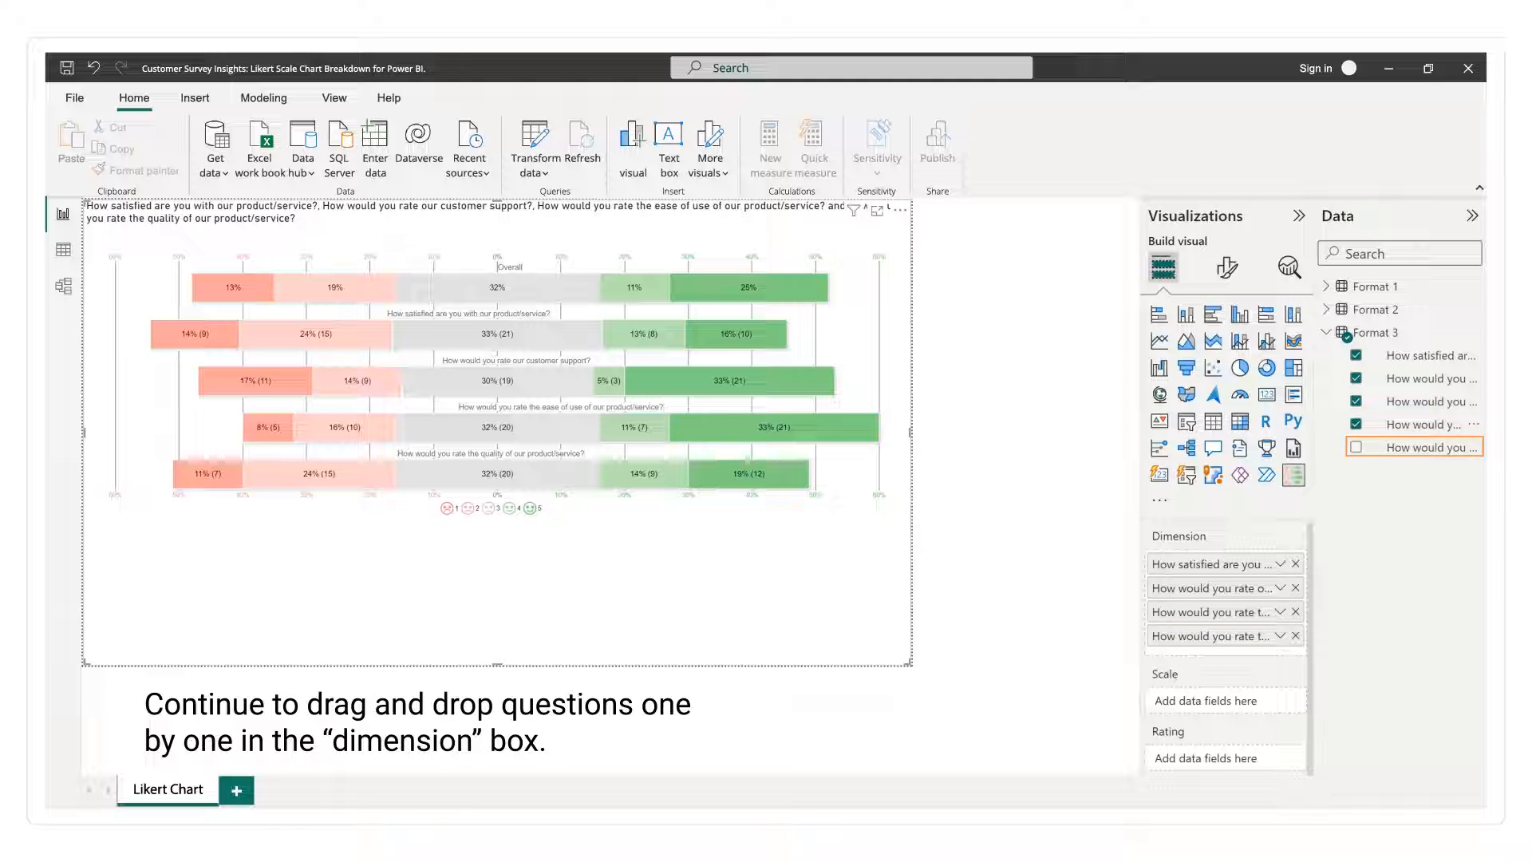
pyautogui.moveTo(1420, 447); pyautogui.dragTo(1289, 659)
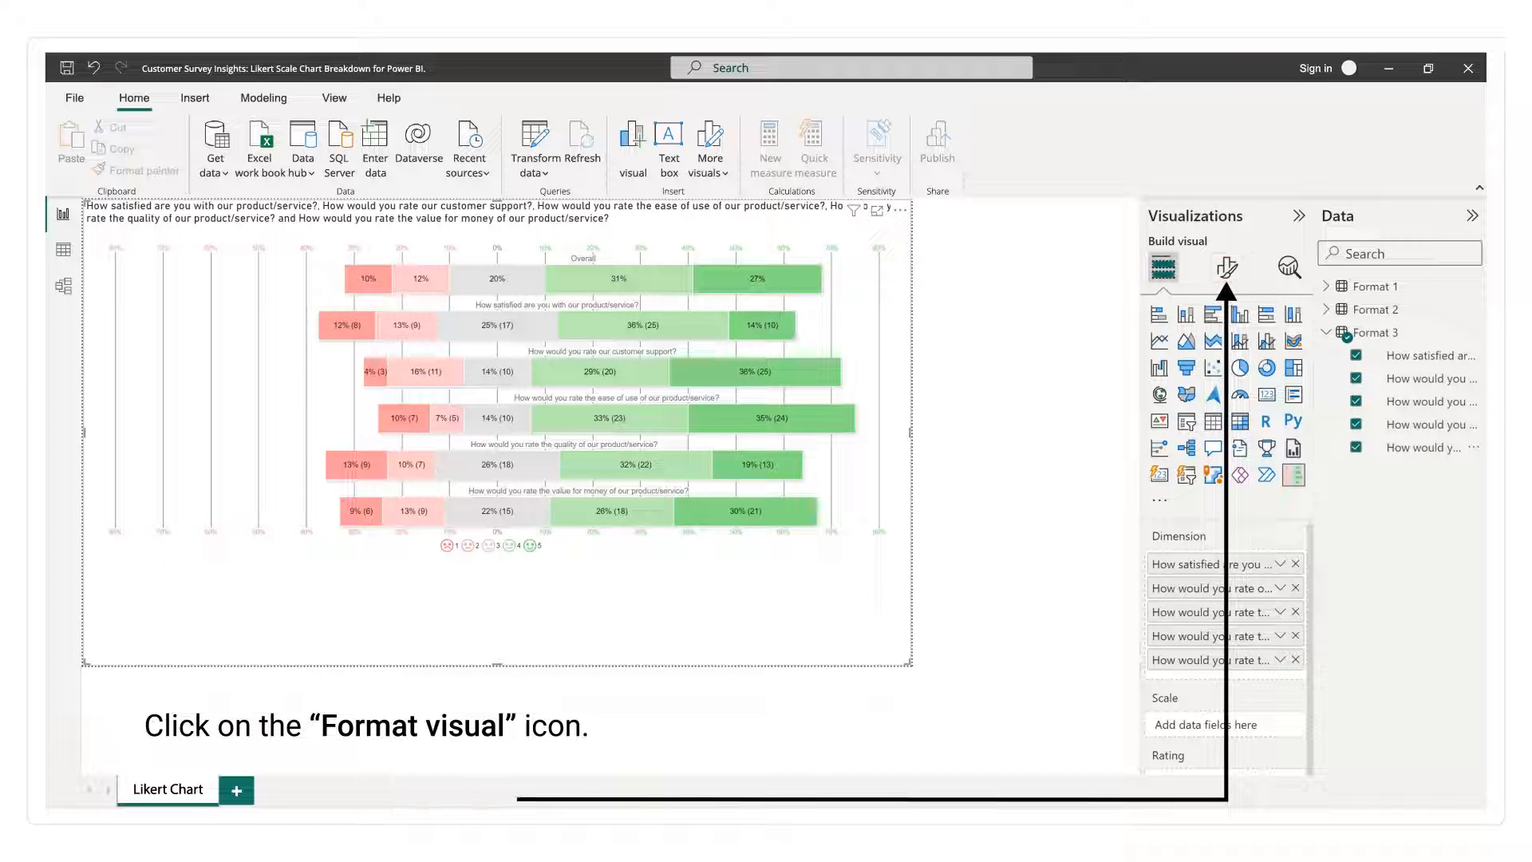
# Map the chart's scale labels: Dissatisfied to 2, Neutral to 3, Satisfied to 4, Very Dissatisfied to 1 and Very Satisfied to 5
pyautogui.click(1226, 267)
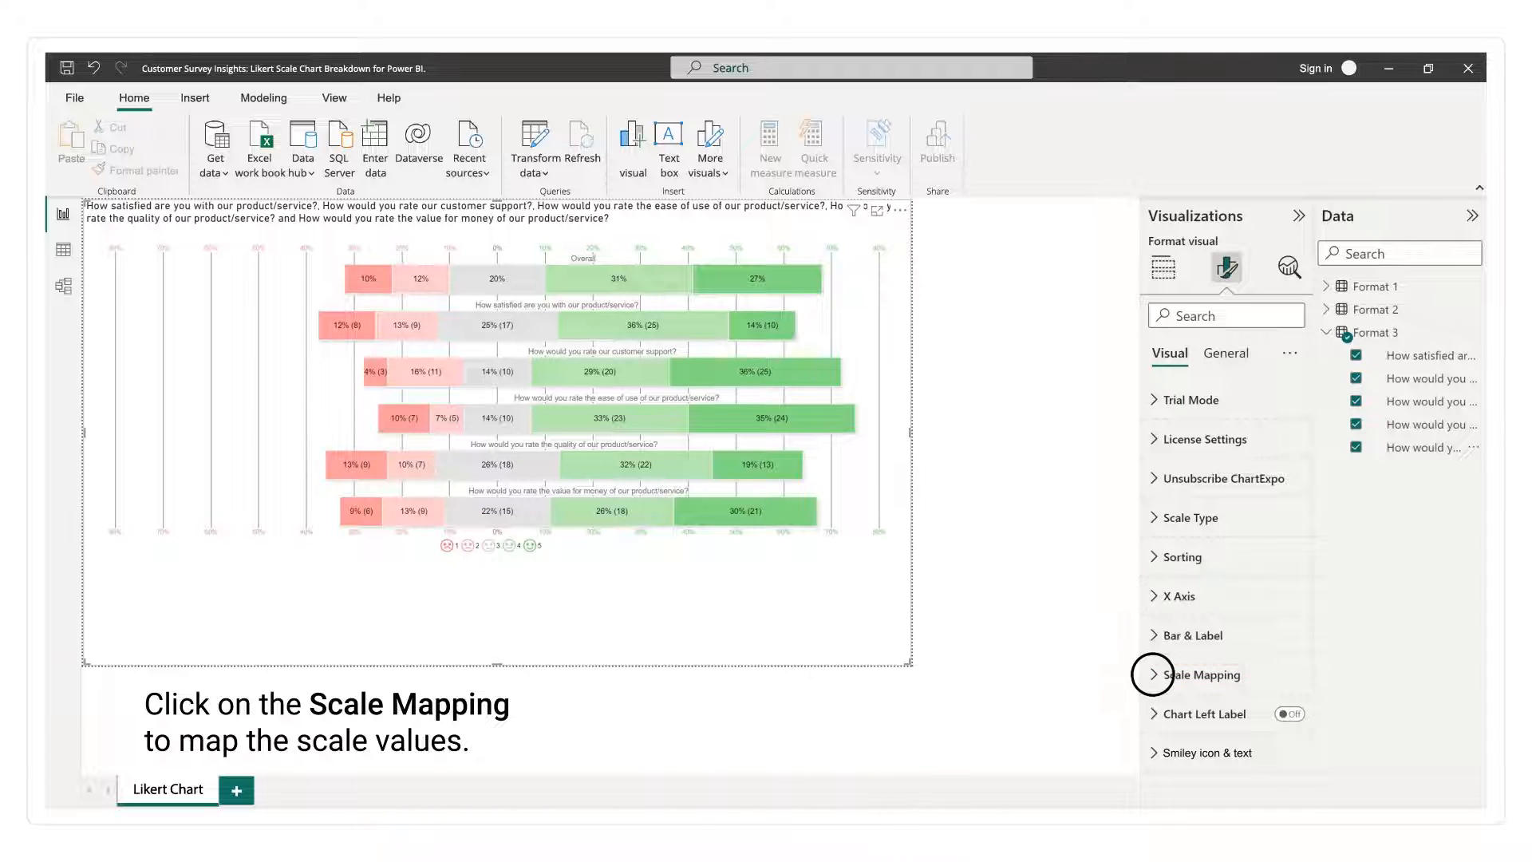
pyautogui.click(1154, 674)
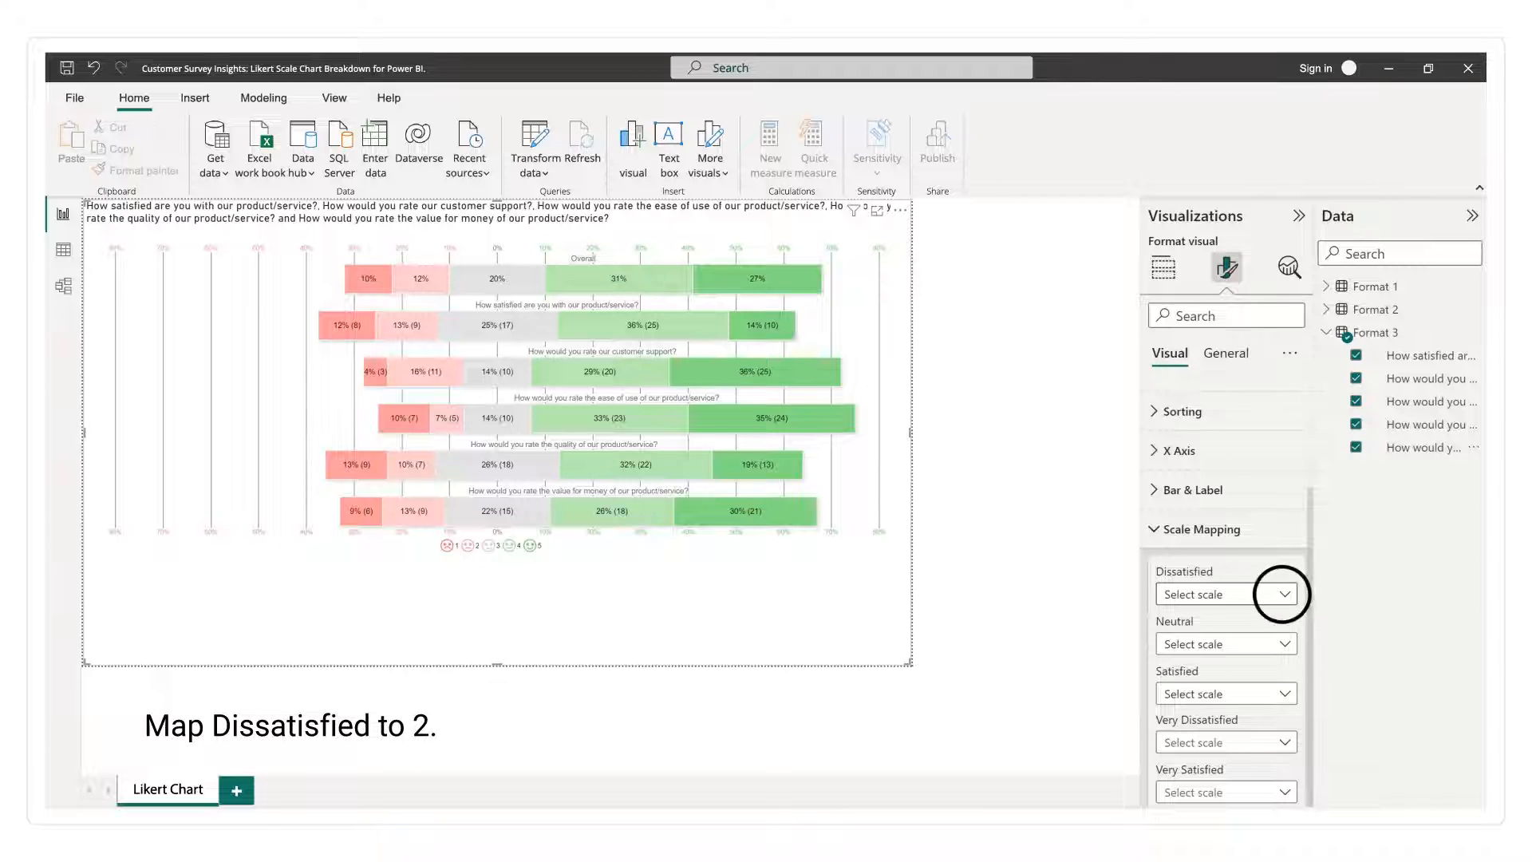
pyautogui.click(1282, 594)
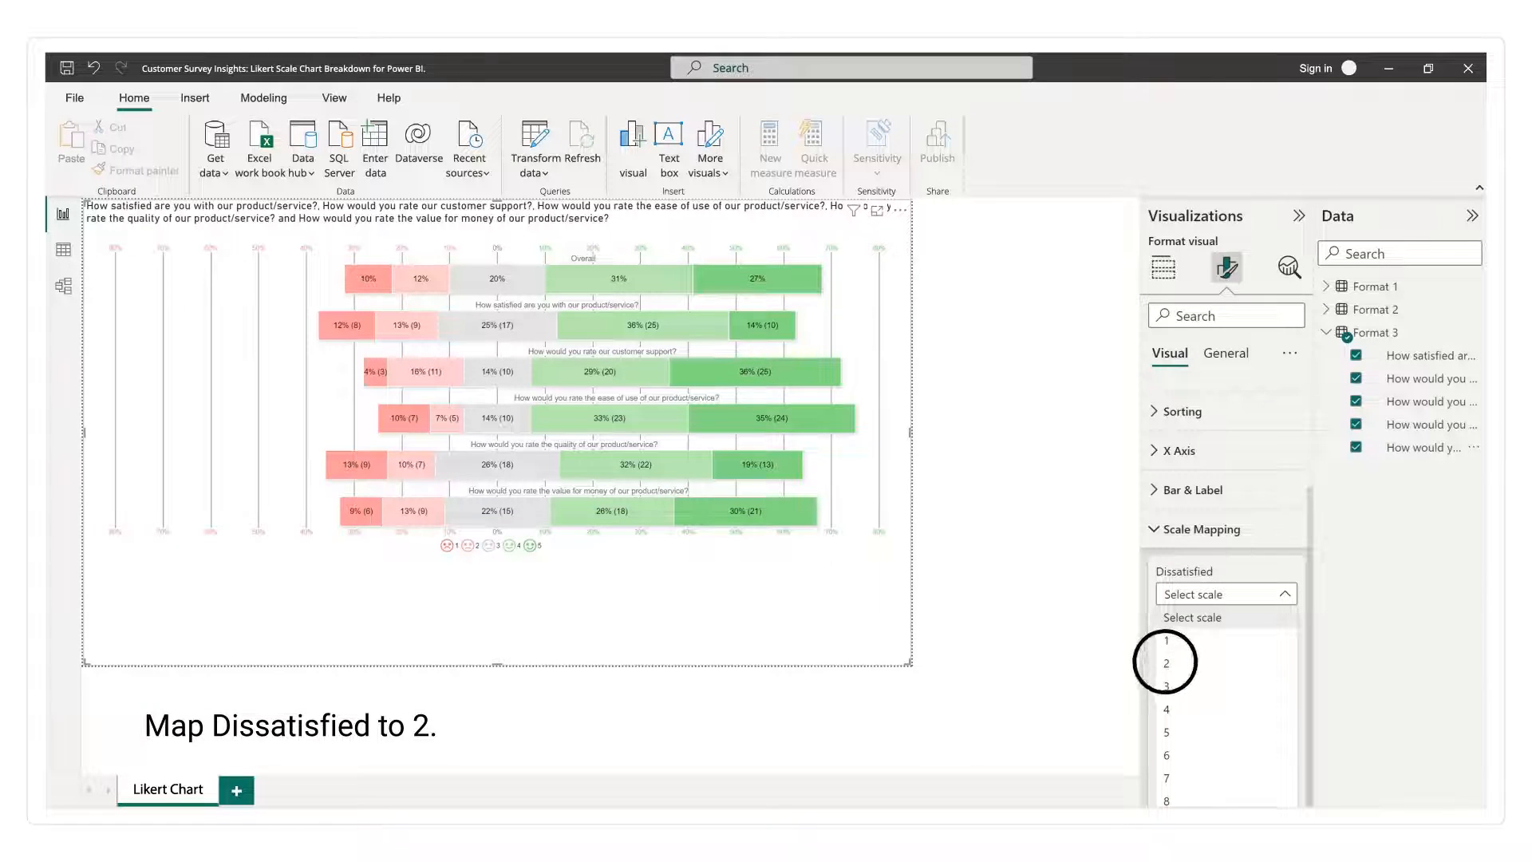
pyautogui.click(1166, 663)
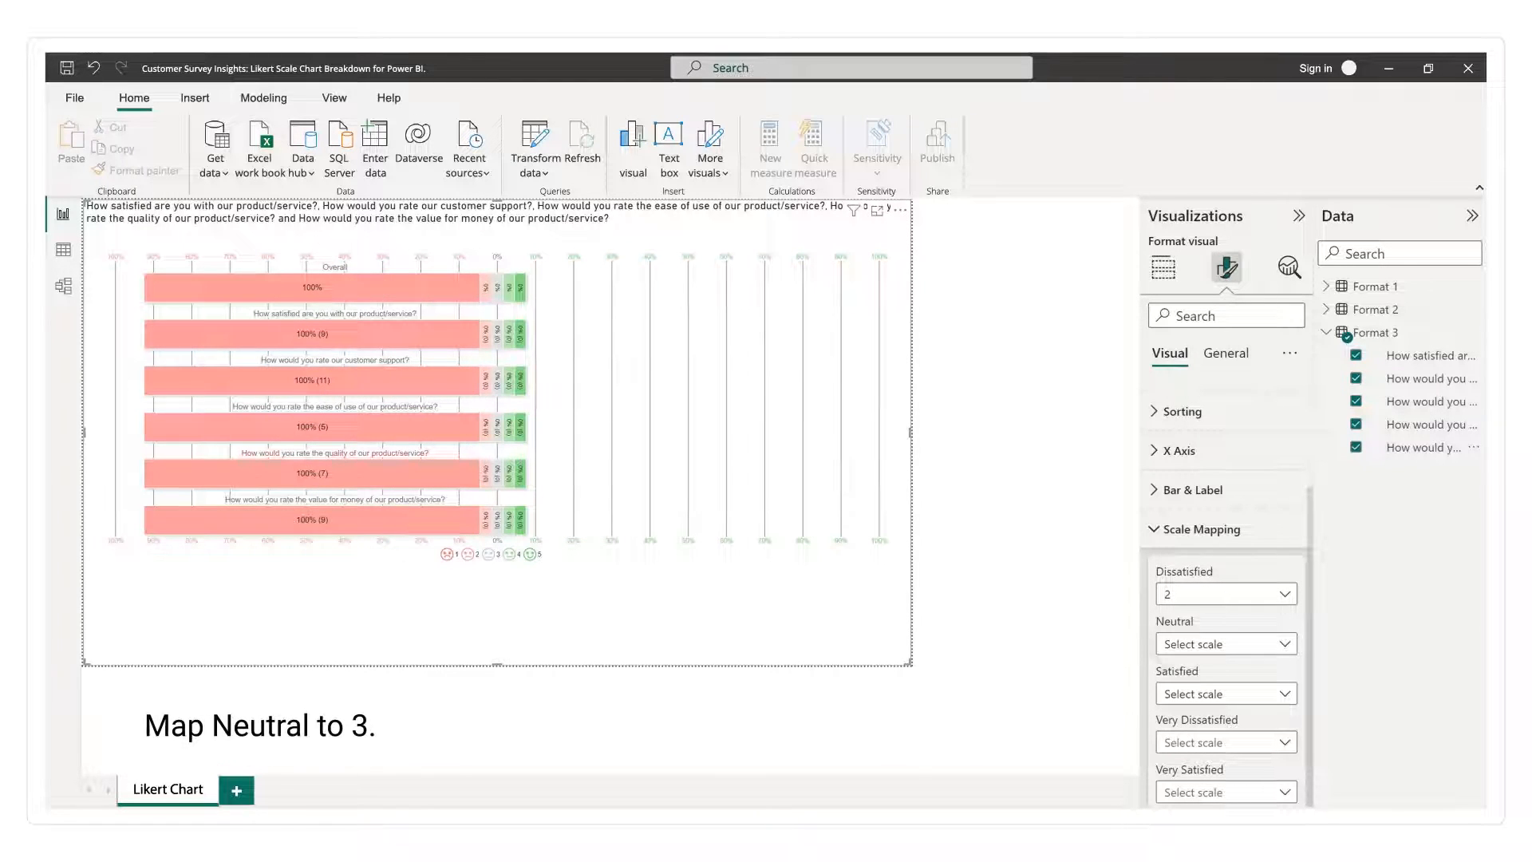
pyautogui.click(1170, 643)
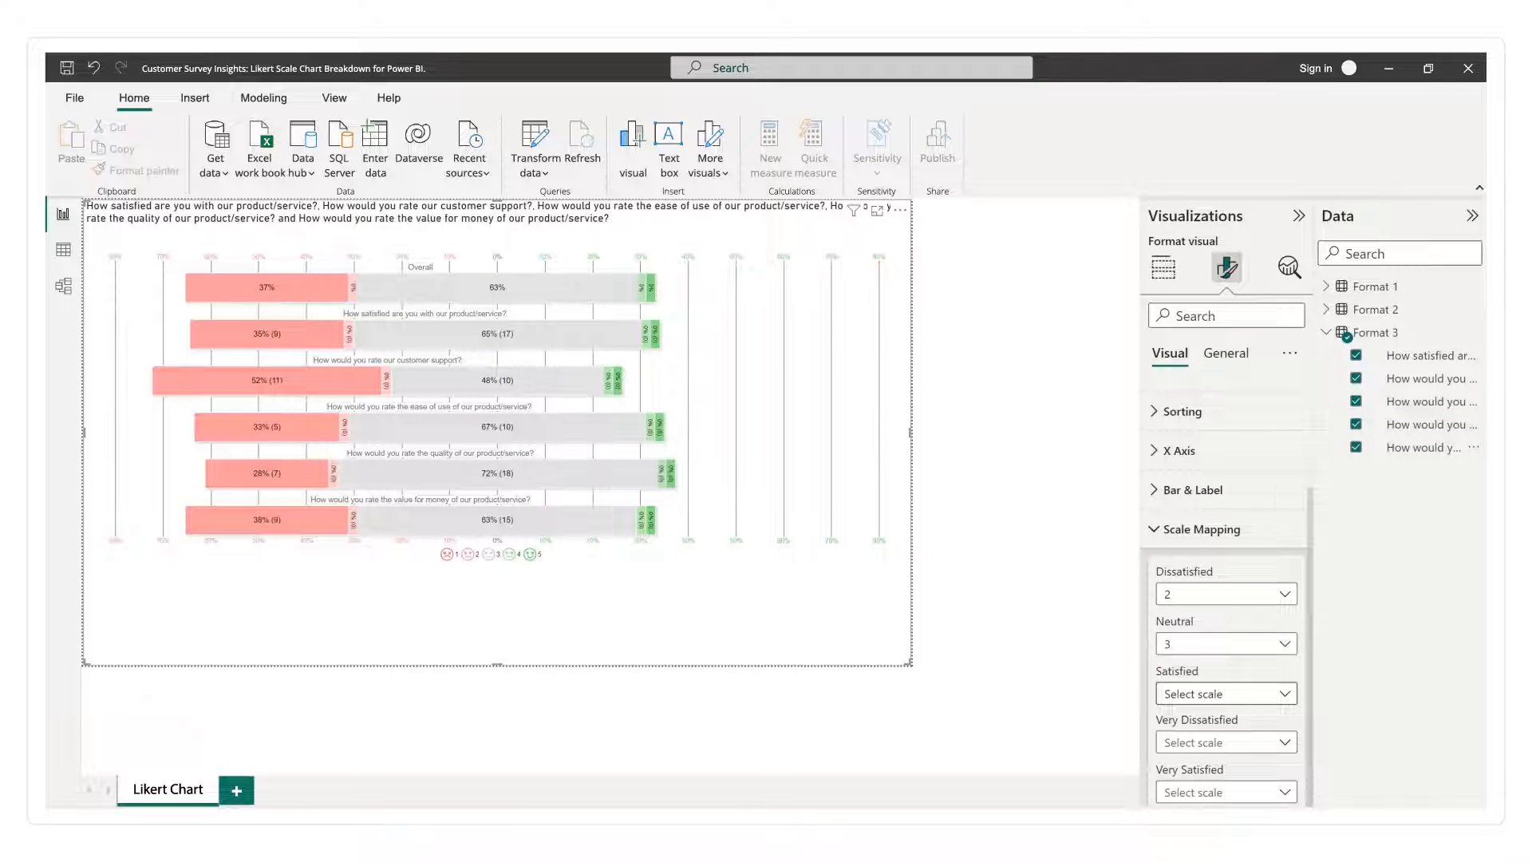
pyautogui.click(1169, 693)
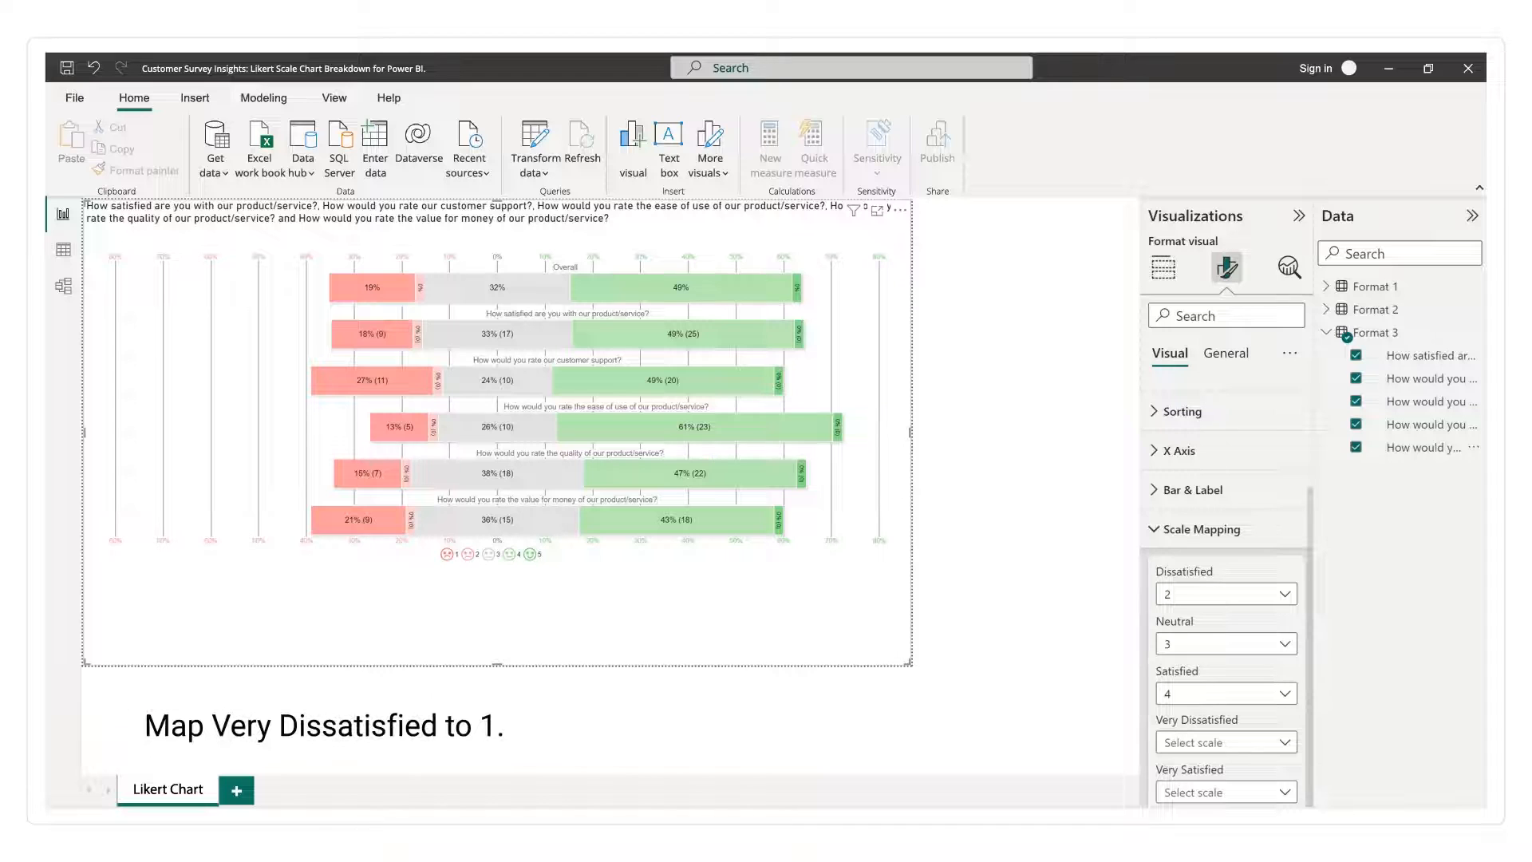
pyautogui.click(1167, 742)
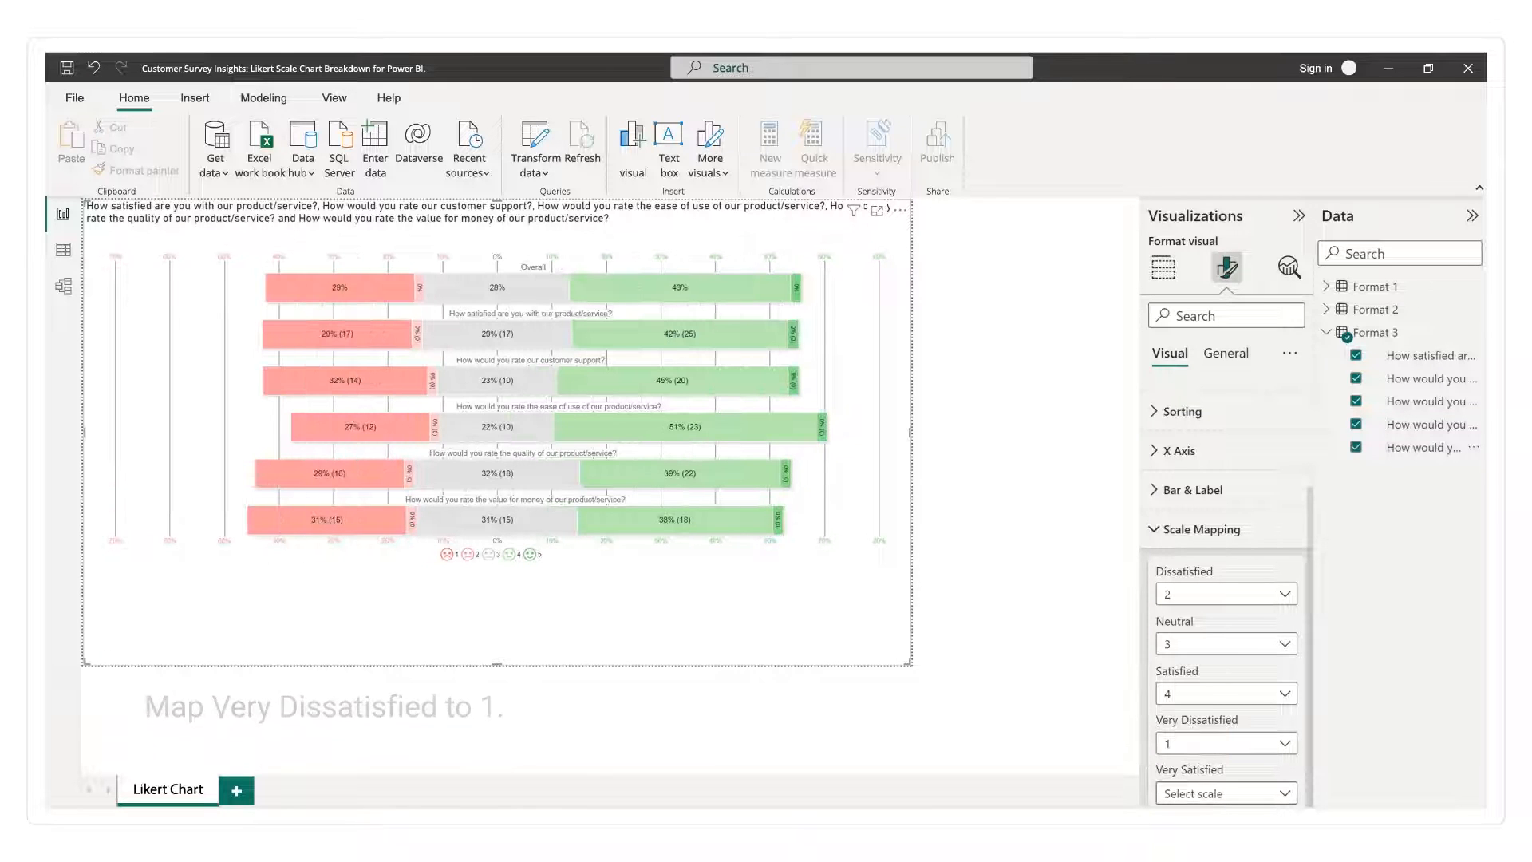
pyautogui.click(1168, 793)
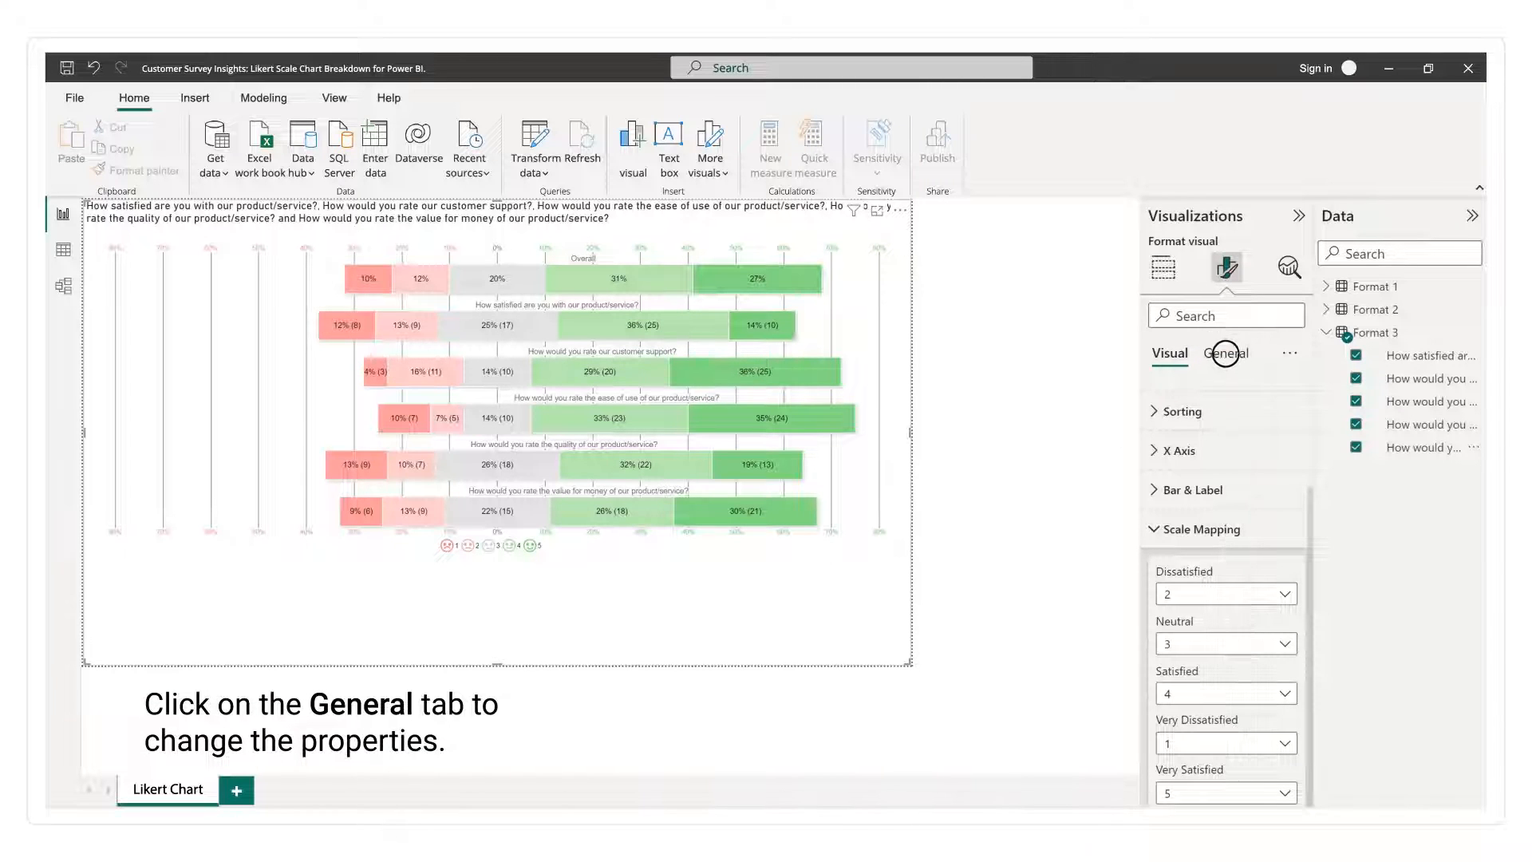
# Set the chart title to "Customer Survey Insights: Likert Scale Chart Breakdown" in bold, size 18, centered
pyautogui.click(1224, 353)
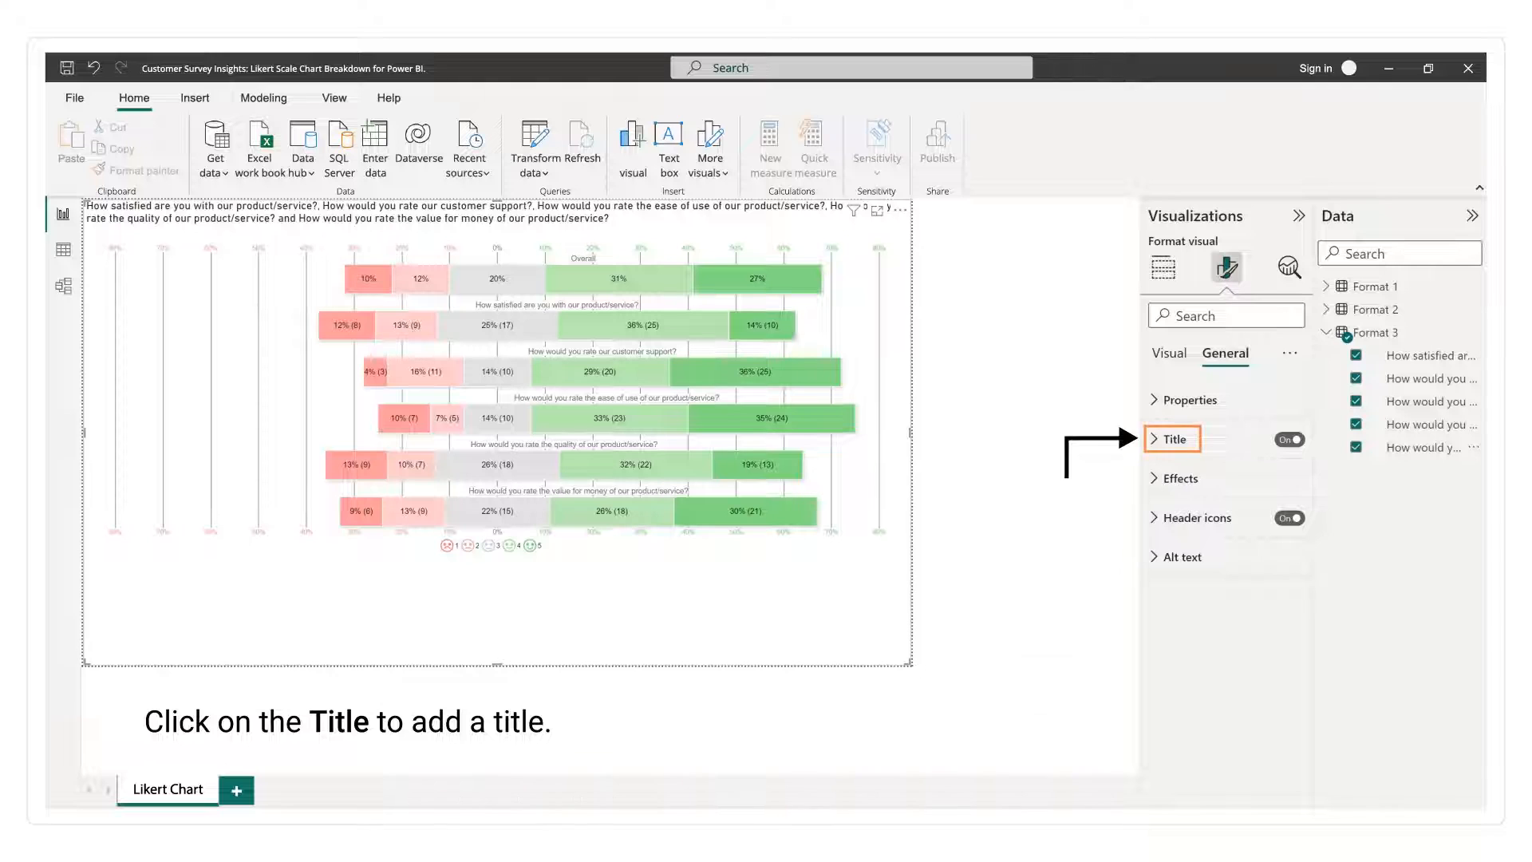
pyautogui.click(1174, 440)
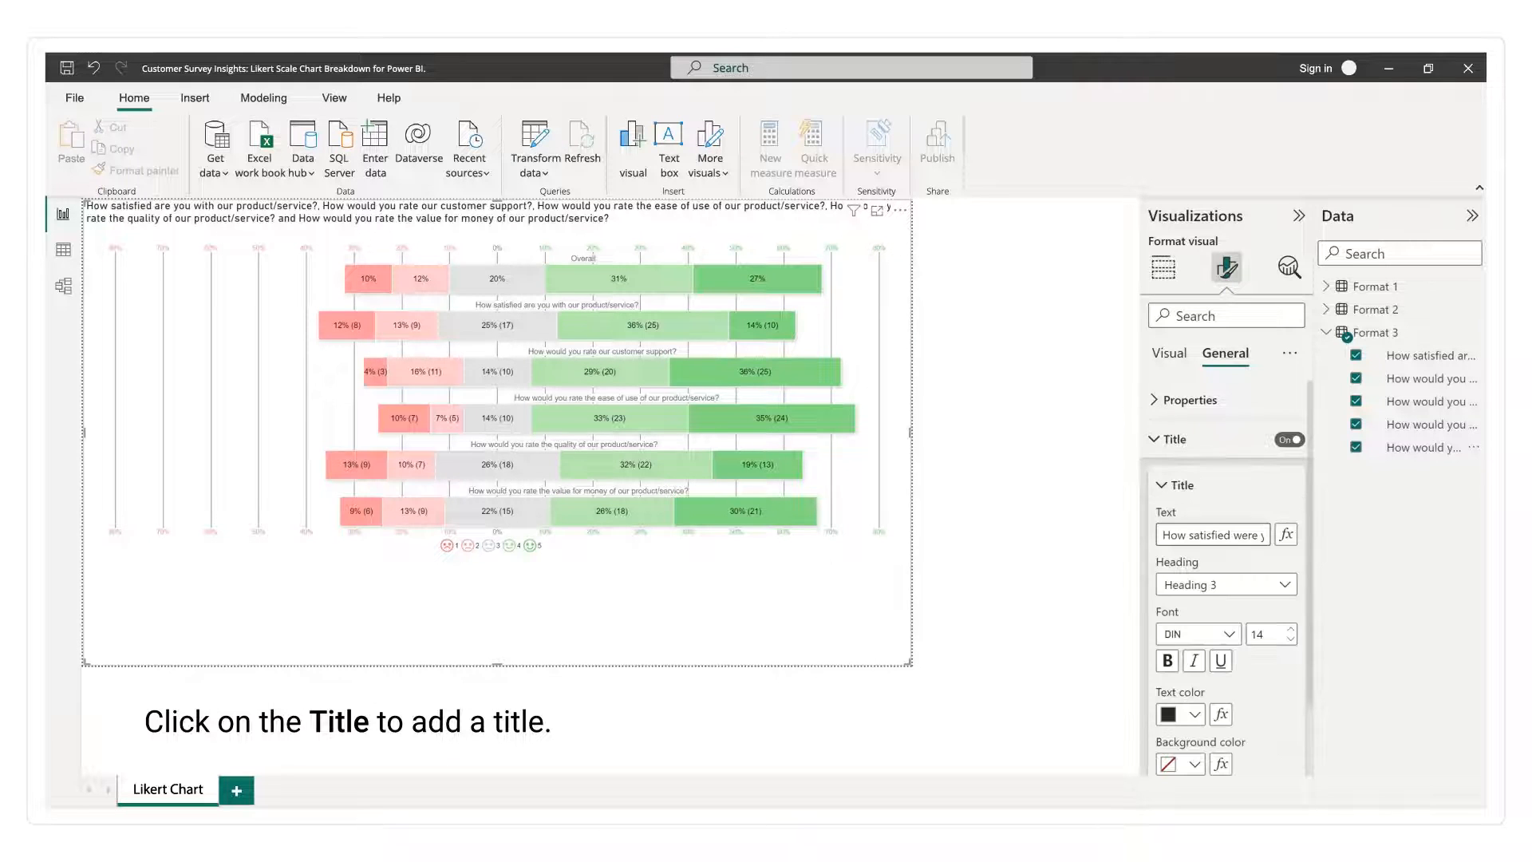
pyautogui.click(1170, 534)
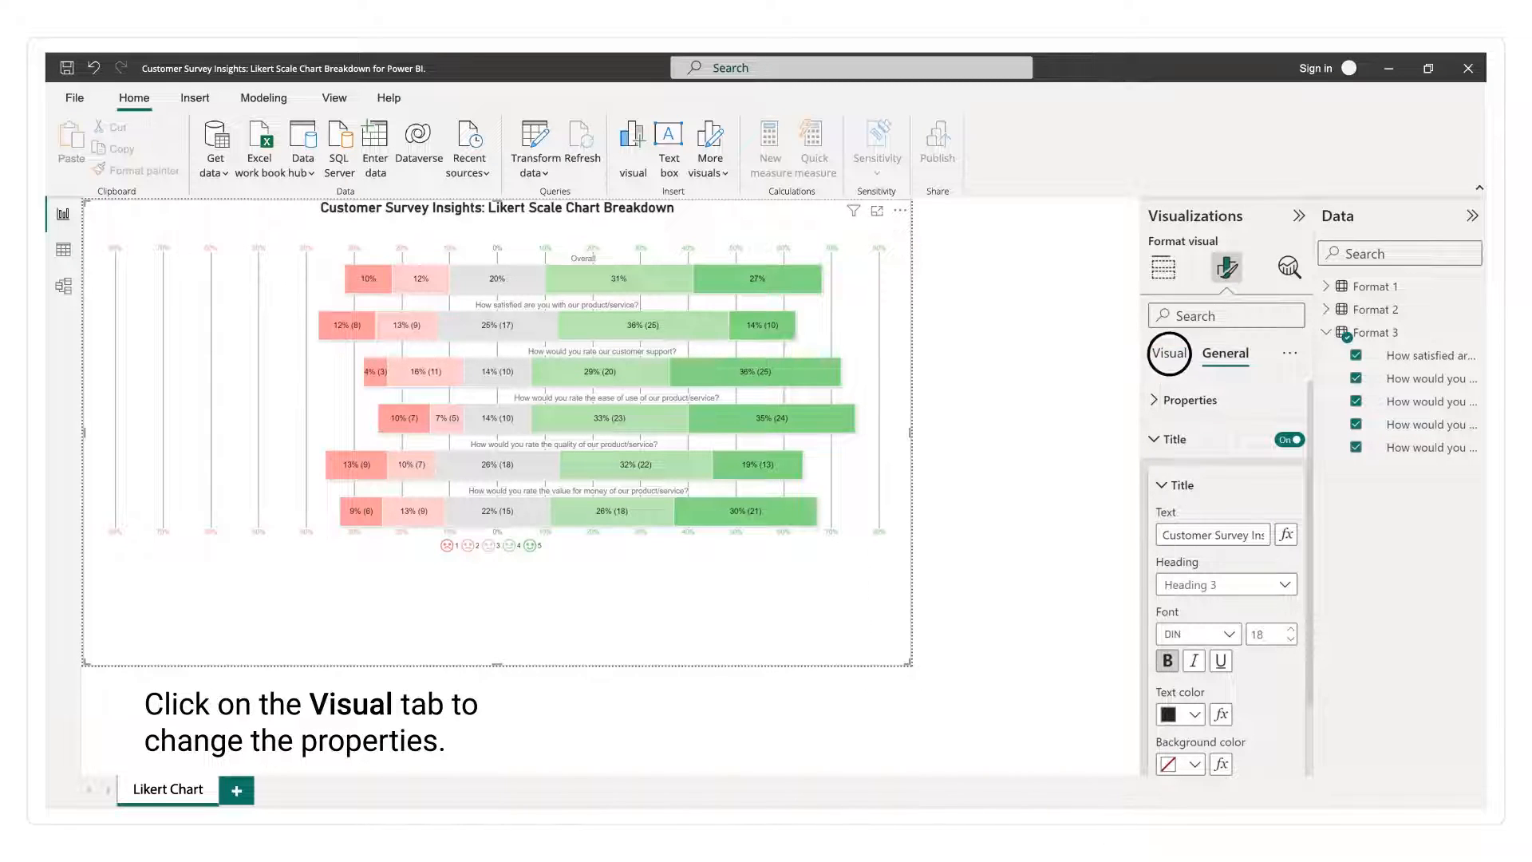
# Try a 3-point scale for the chart and reset the scale type settings to default
pyautogui.click(1168, 352)
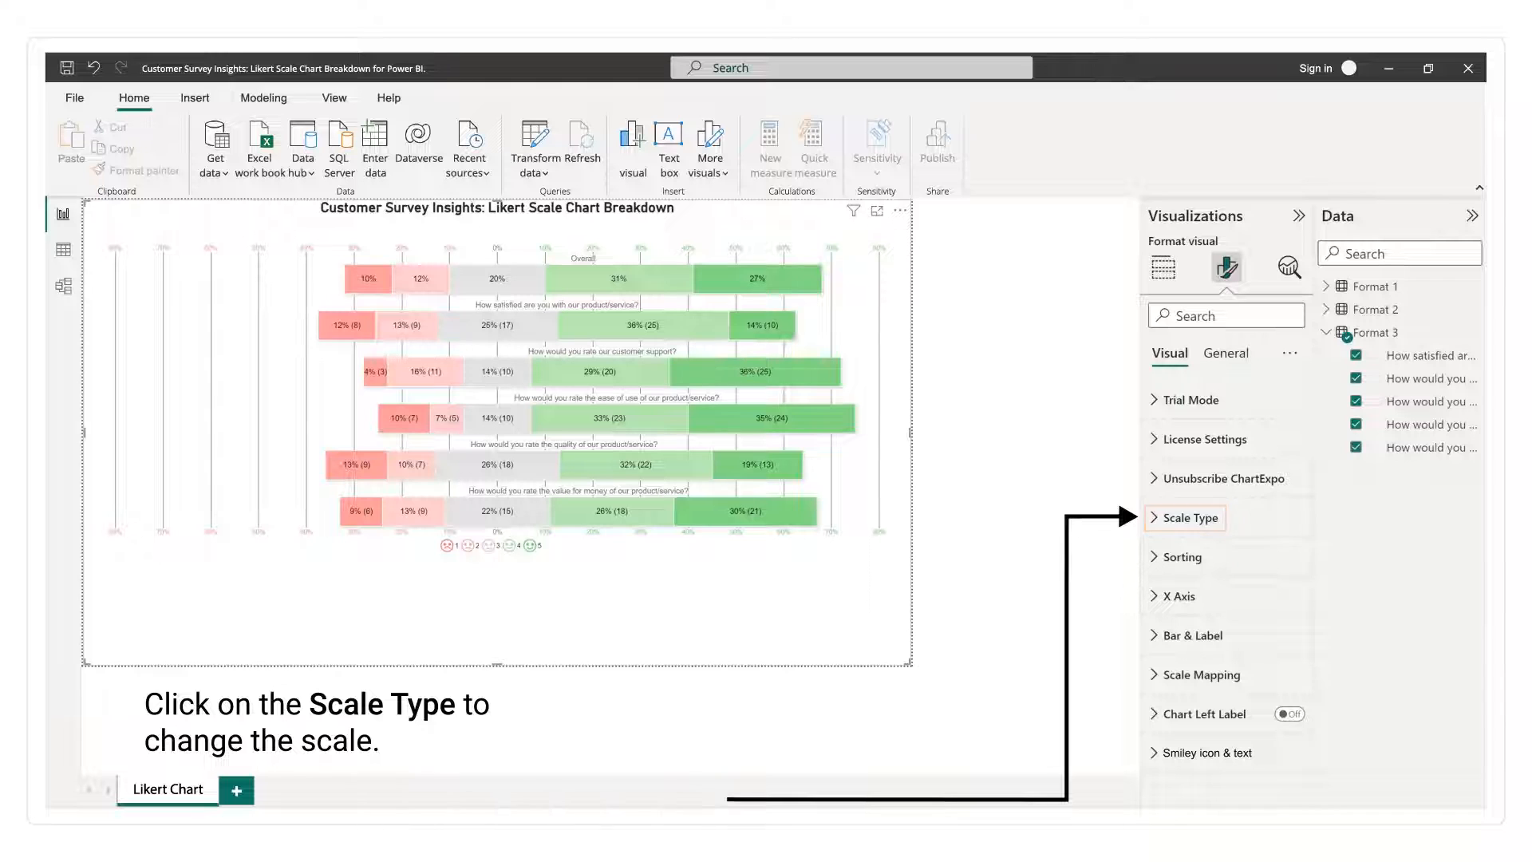
pyautogui.click(1155, 516)
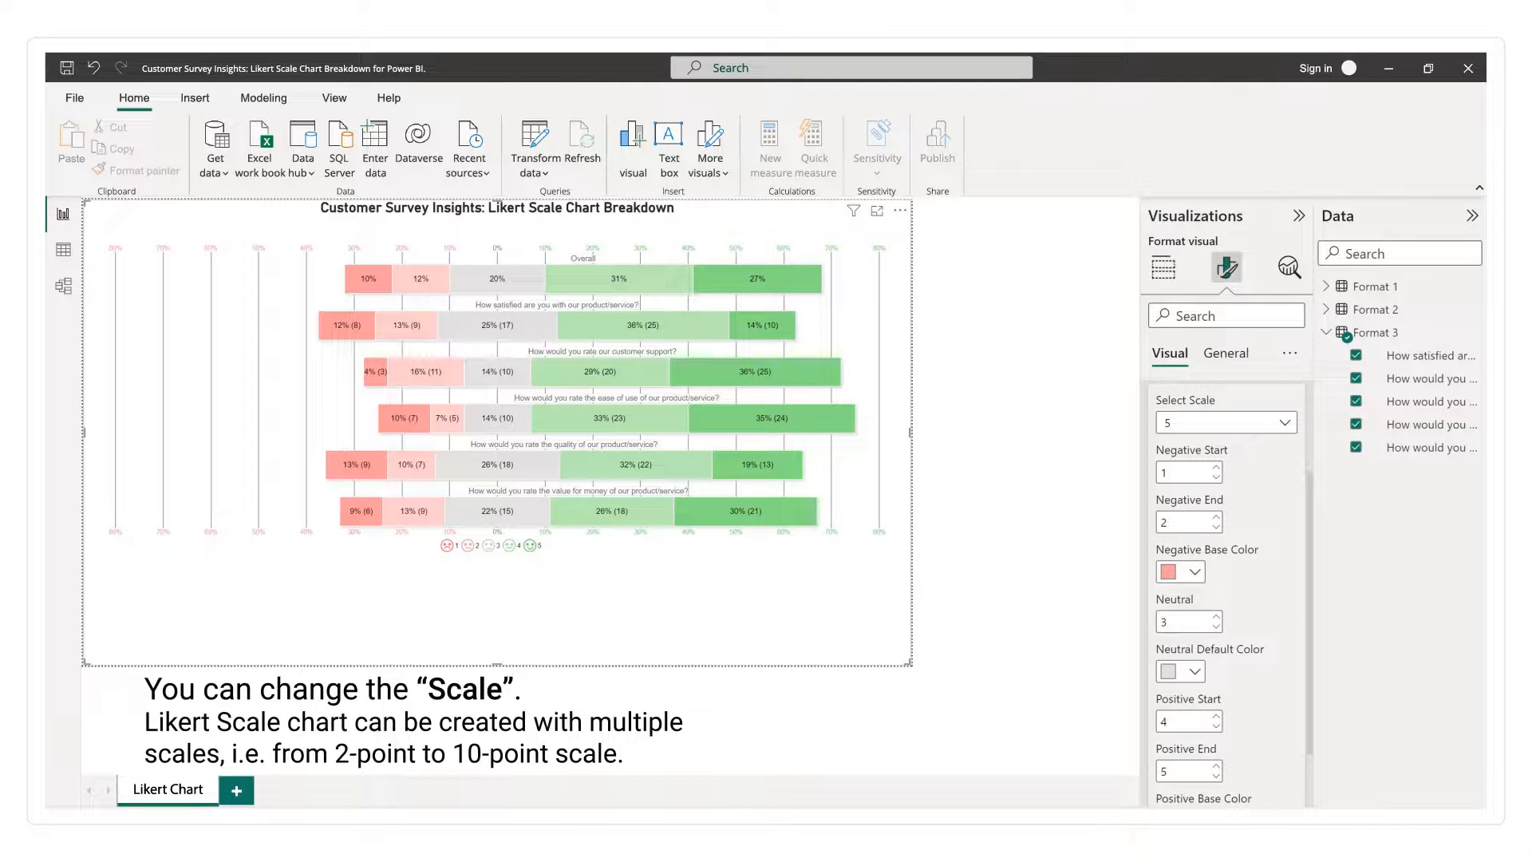
pyautogui.click(1284, 422)
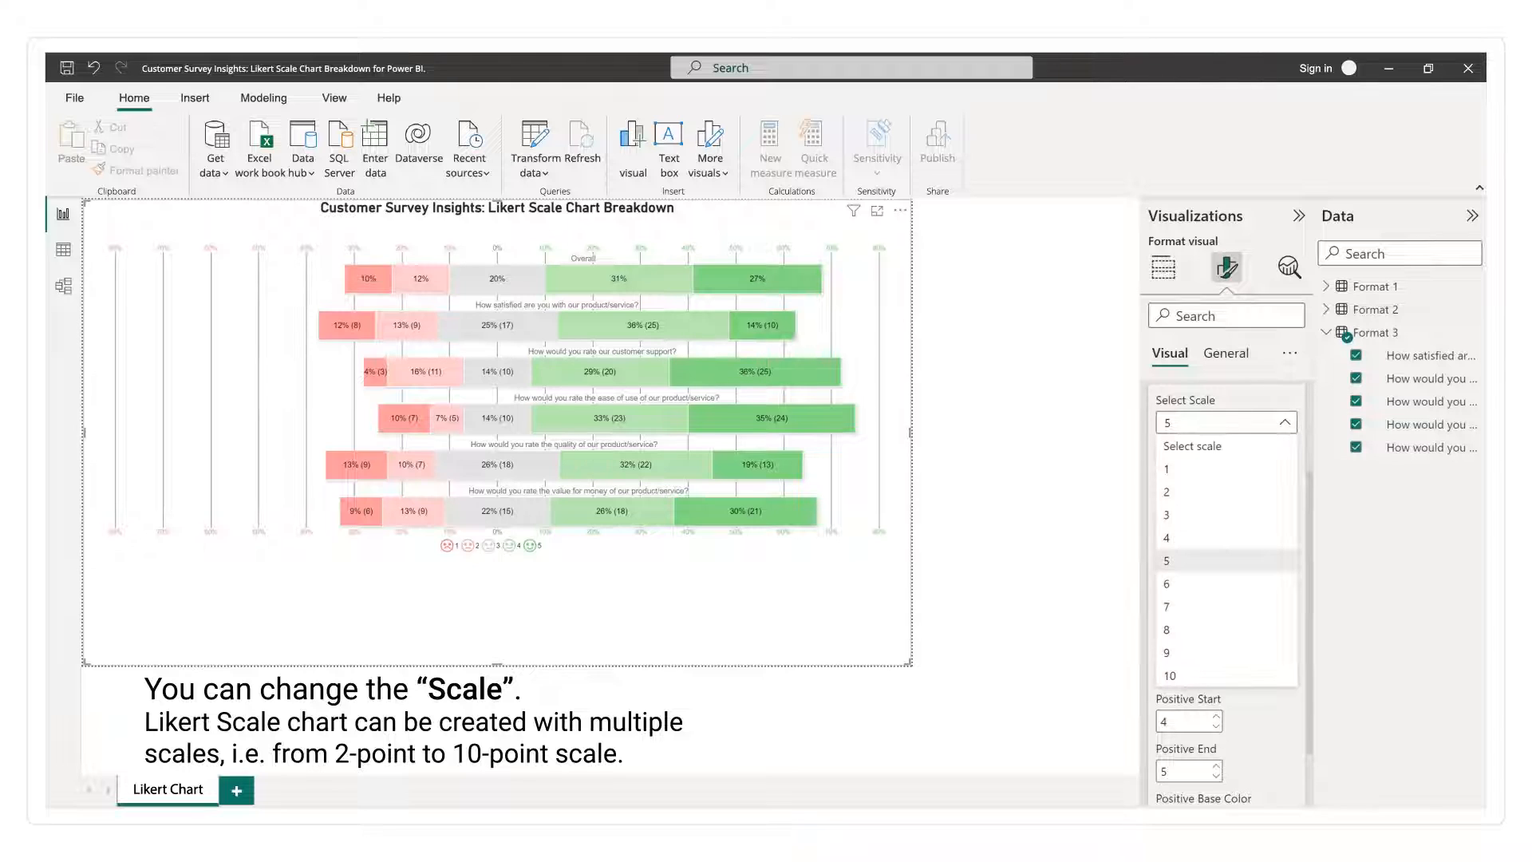
pyautogui.click(1165, 514)
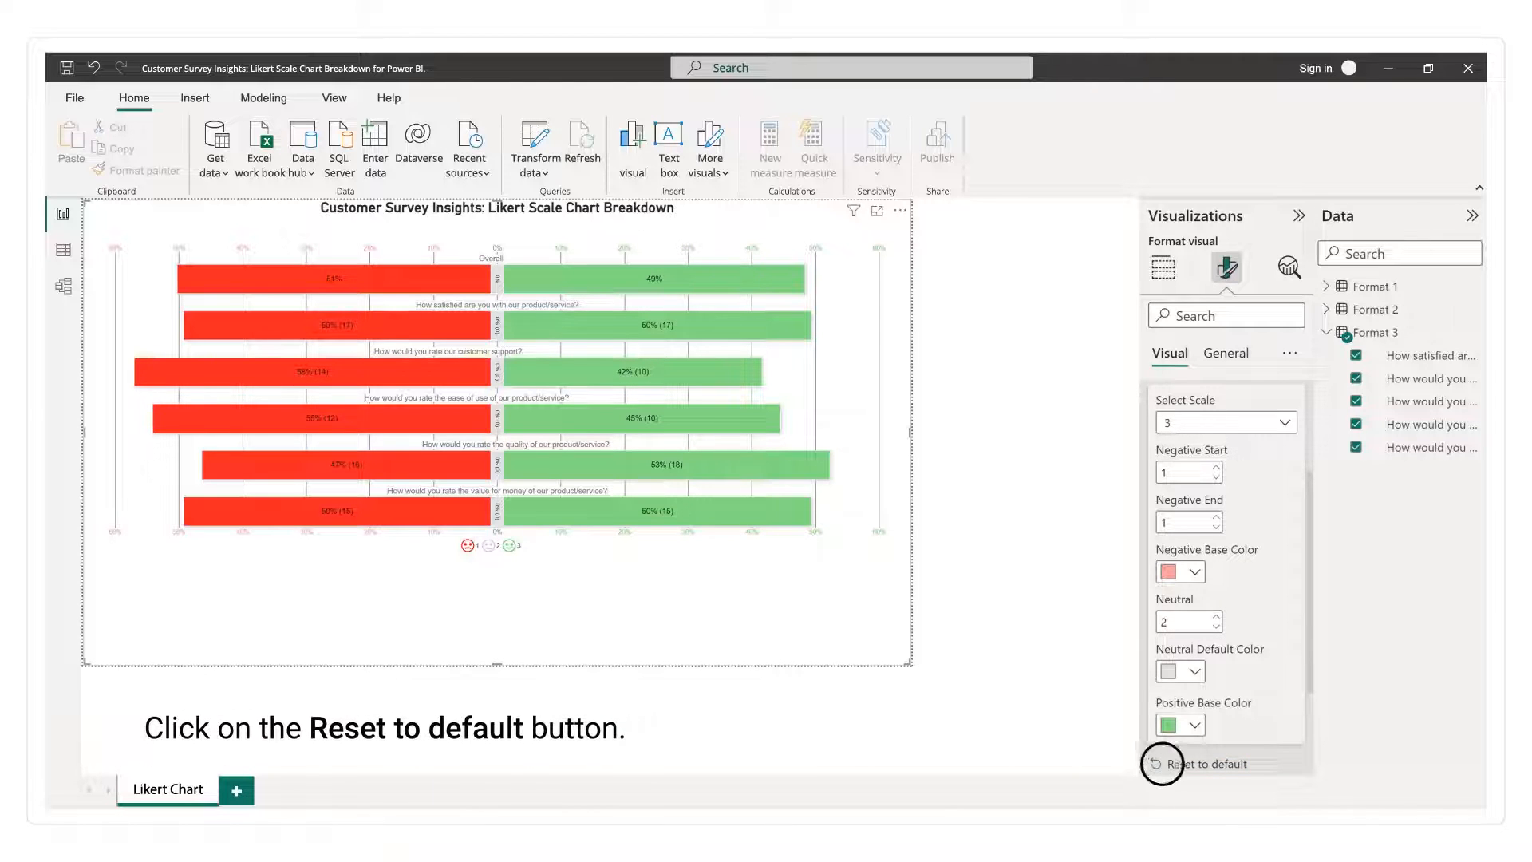
pyautogui.click(1161, 764)
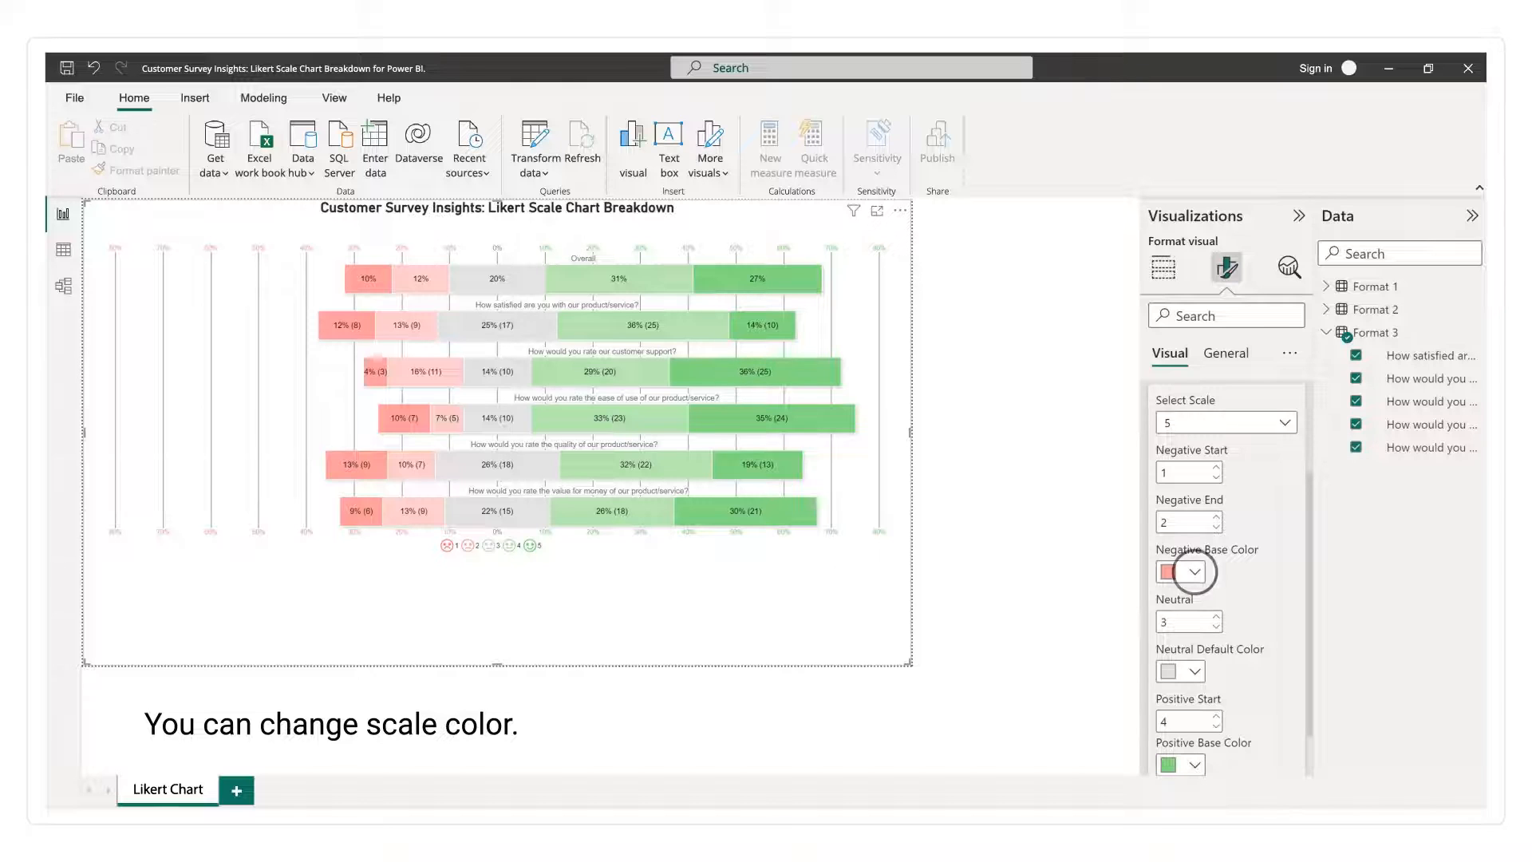
# Change the scale's negative base color to dark orange and positive base color to blue, with matching orange and blue X axis colors
pyautogui.click(1195, 572)
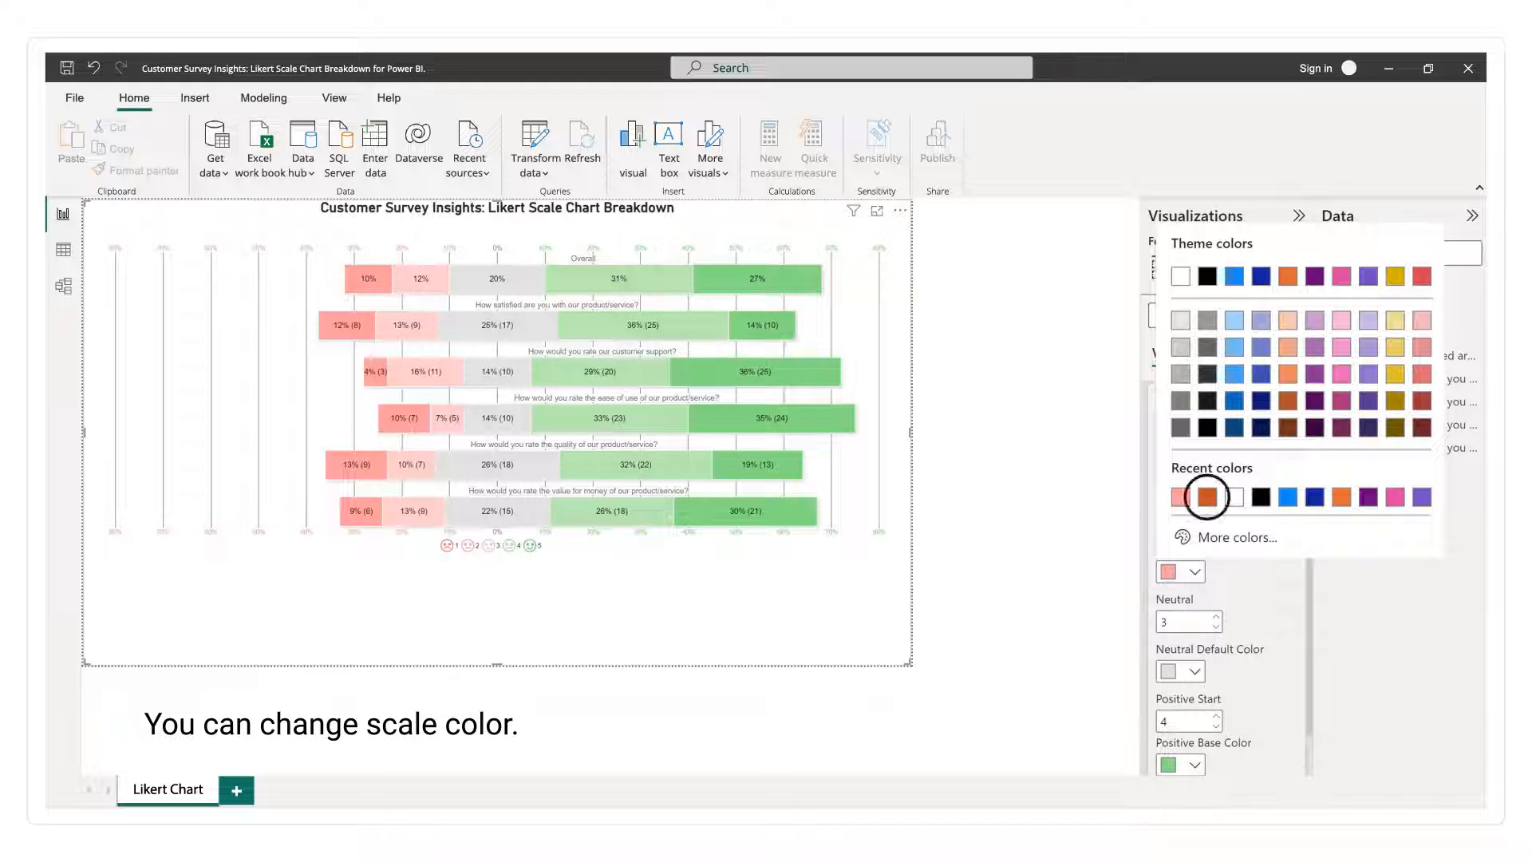
pyautogui.click(1207, 496)
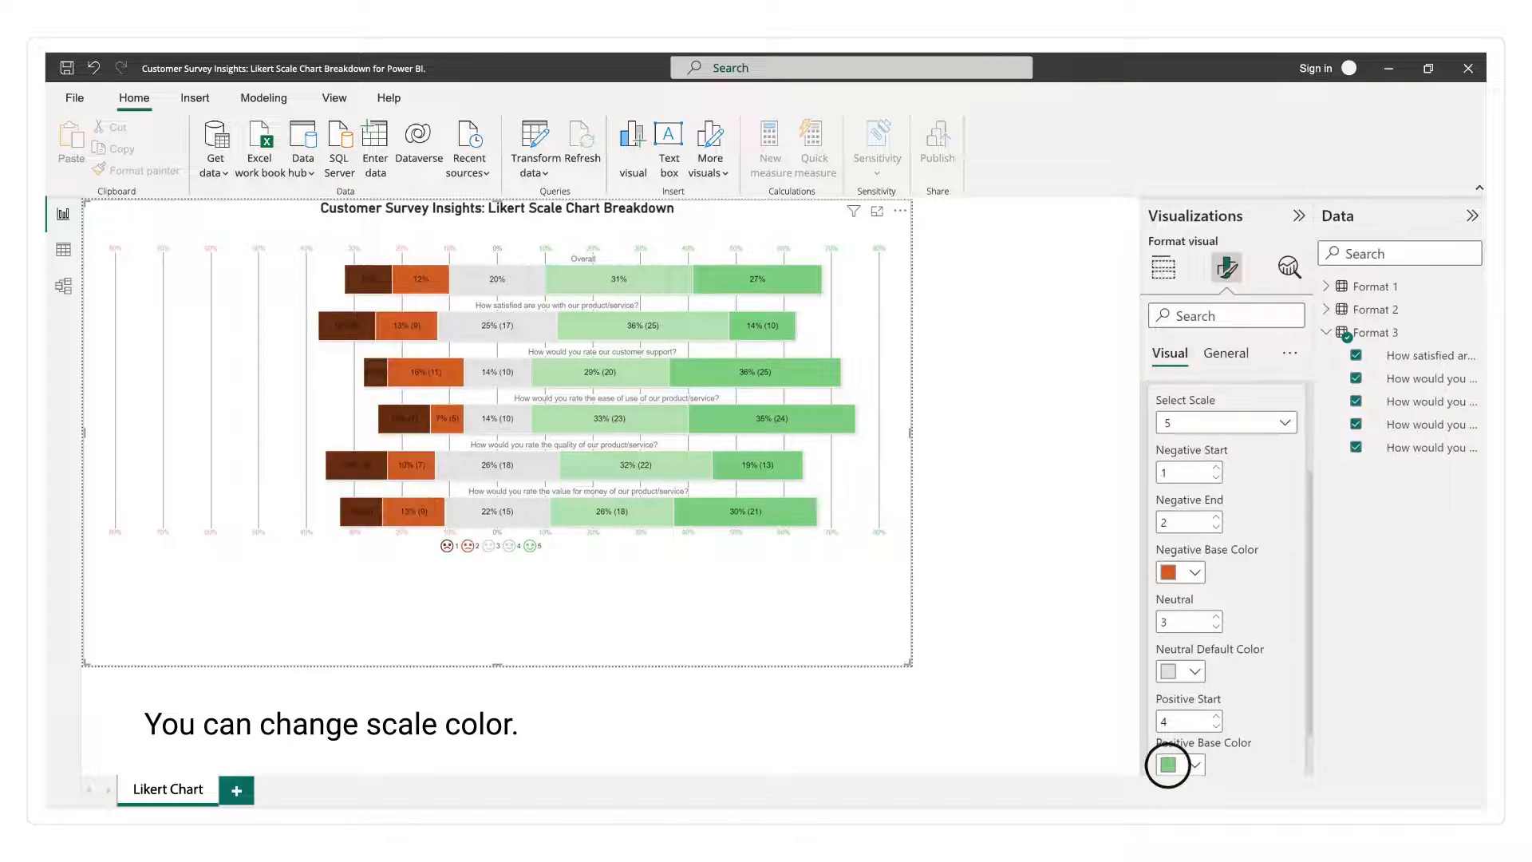
pyautogui.click(1167, 764)
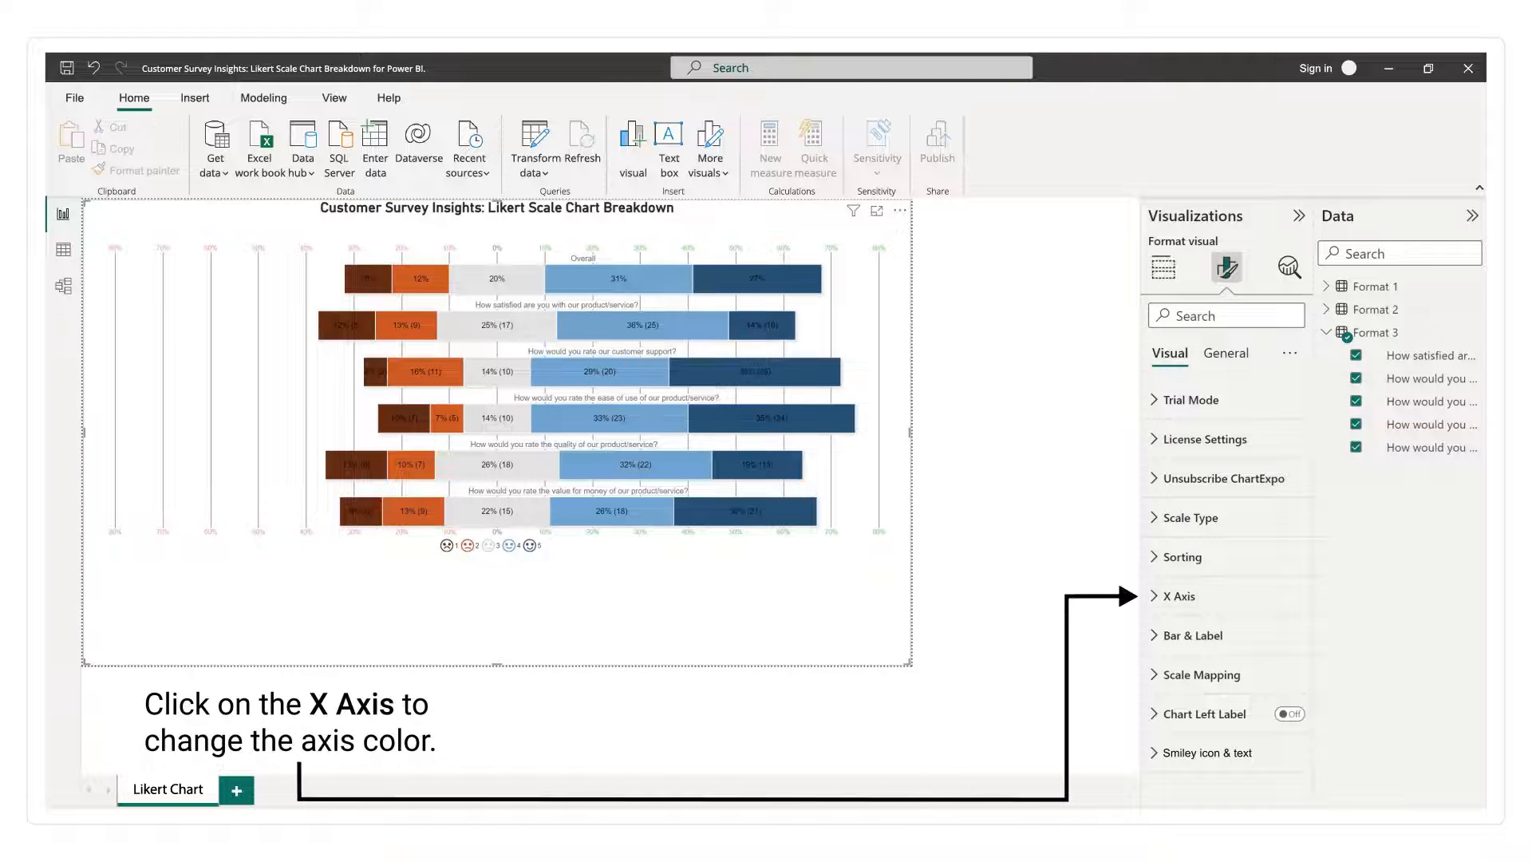
pyautogui.click(1177, 596)
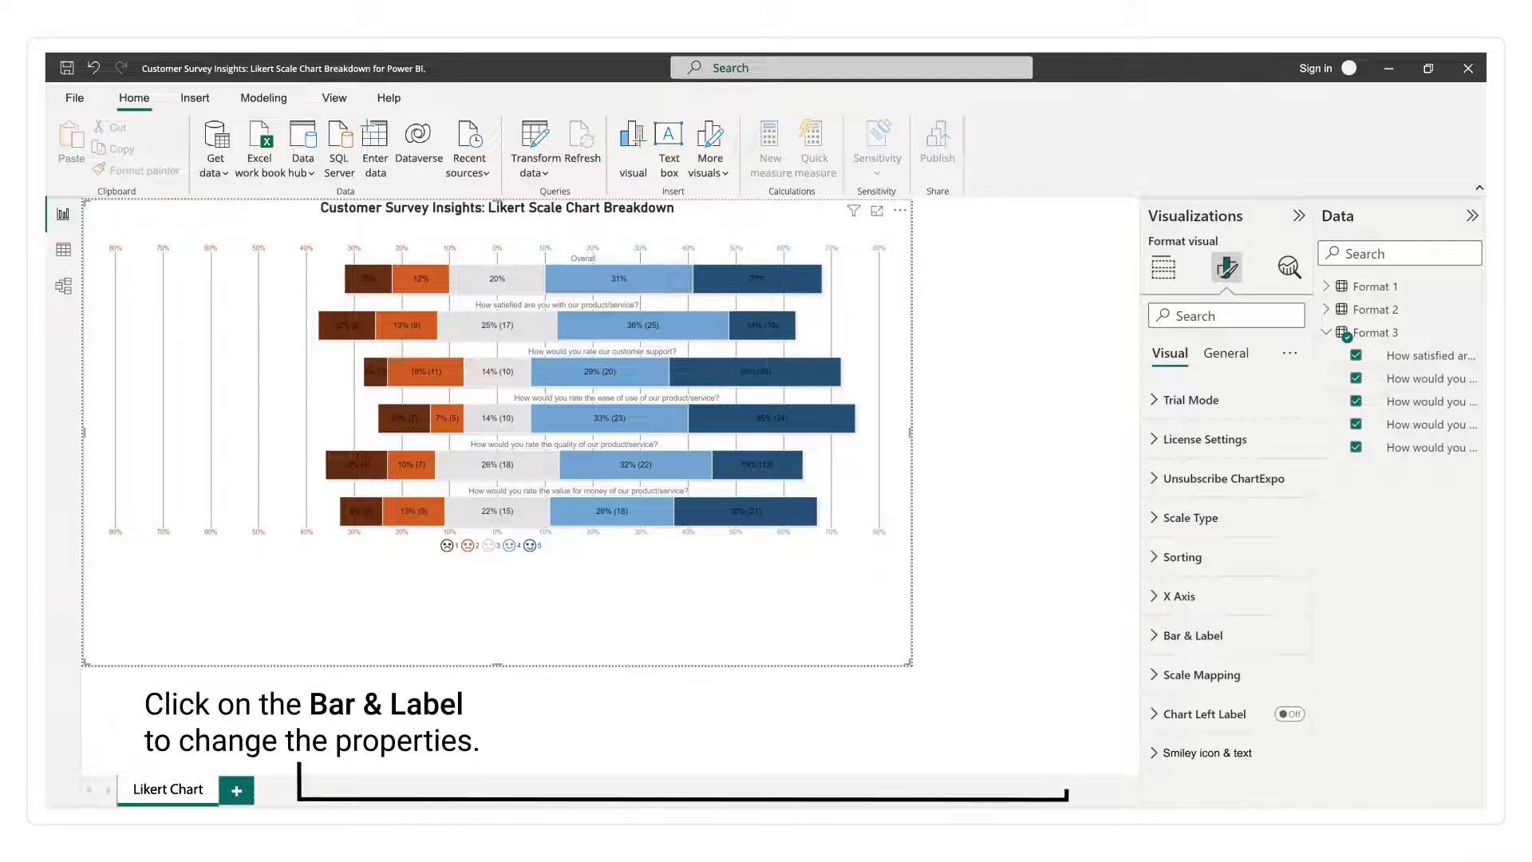
# Try hiding the percentages and the numbers in the bar labels, turning each back on
pyautogui.click(1169, 635)
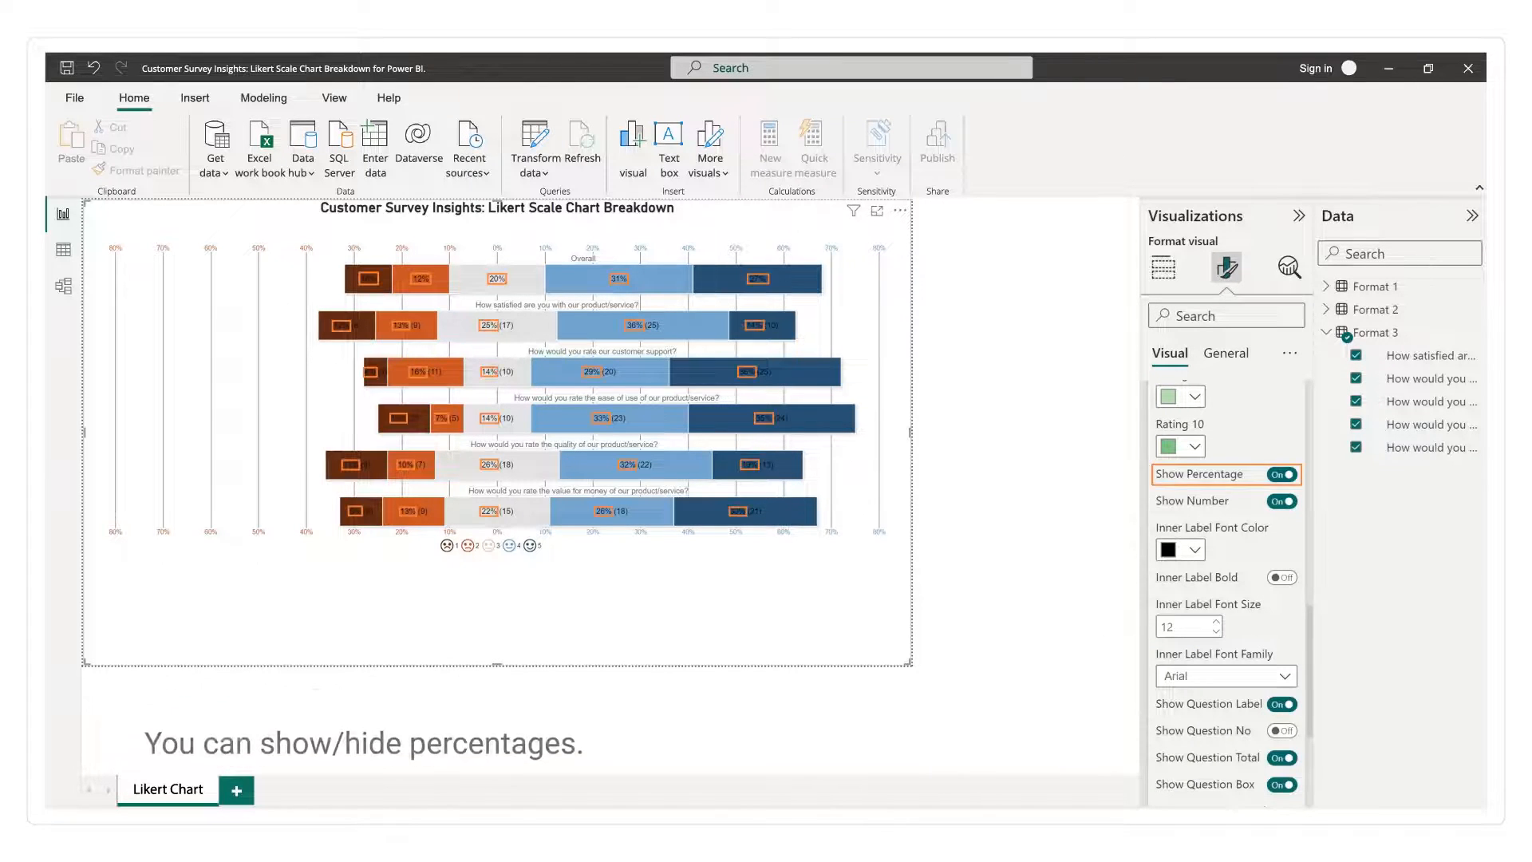
pyautogui.click(1281, 474)
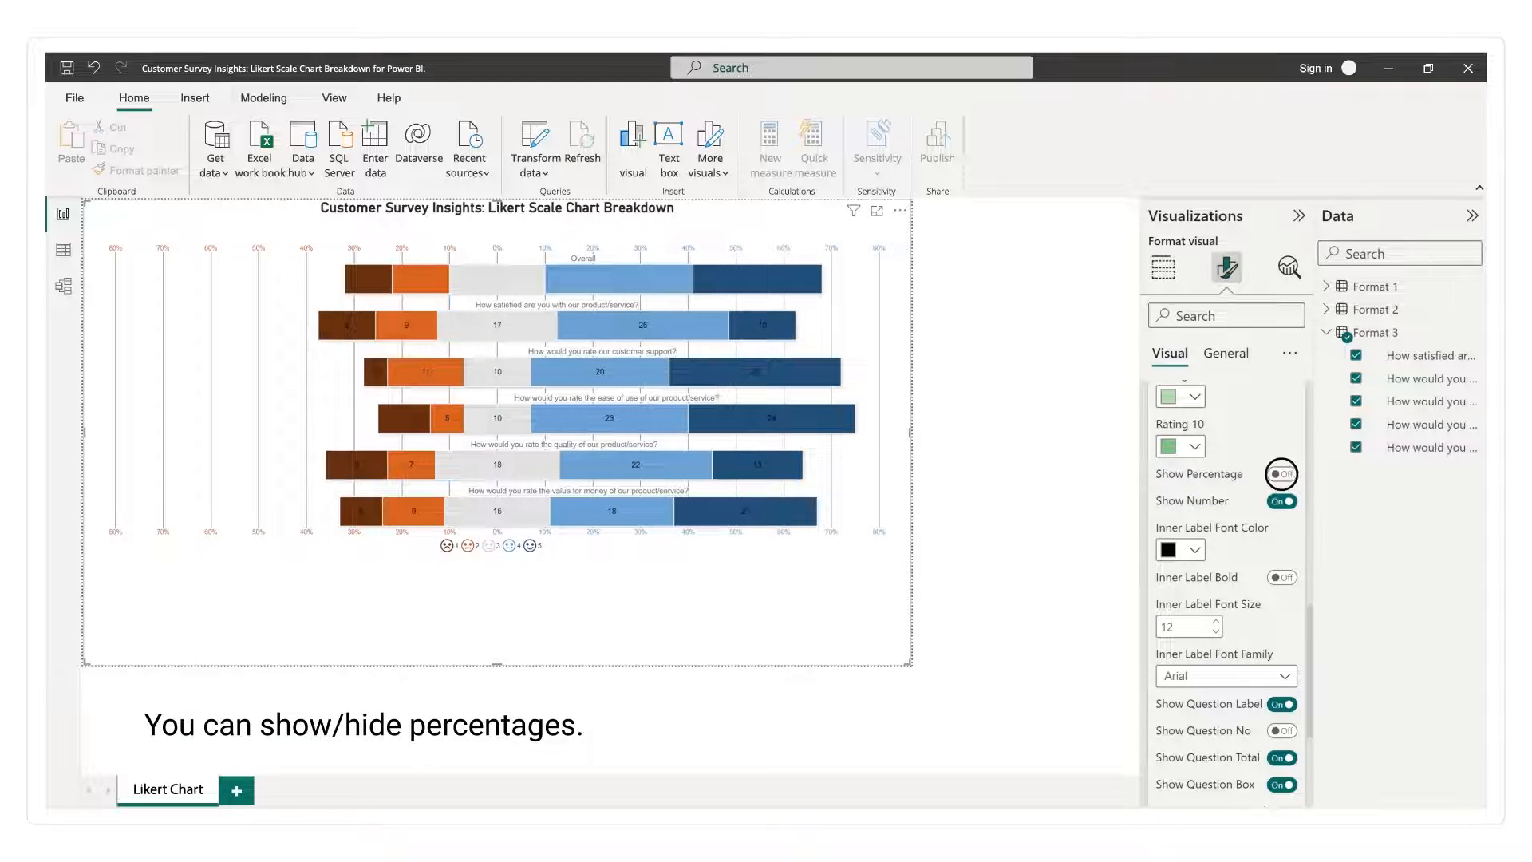
pyautogui.click(1282, 474)
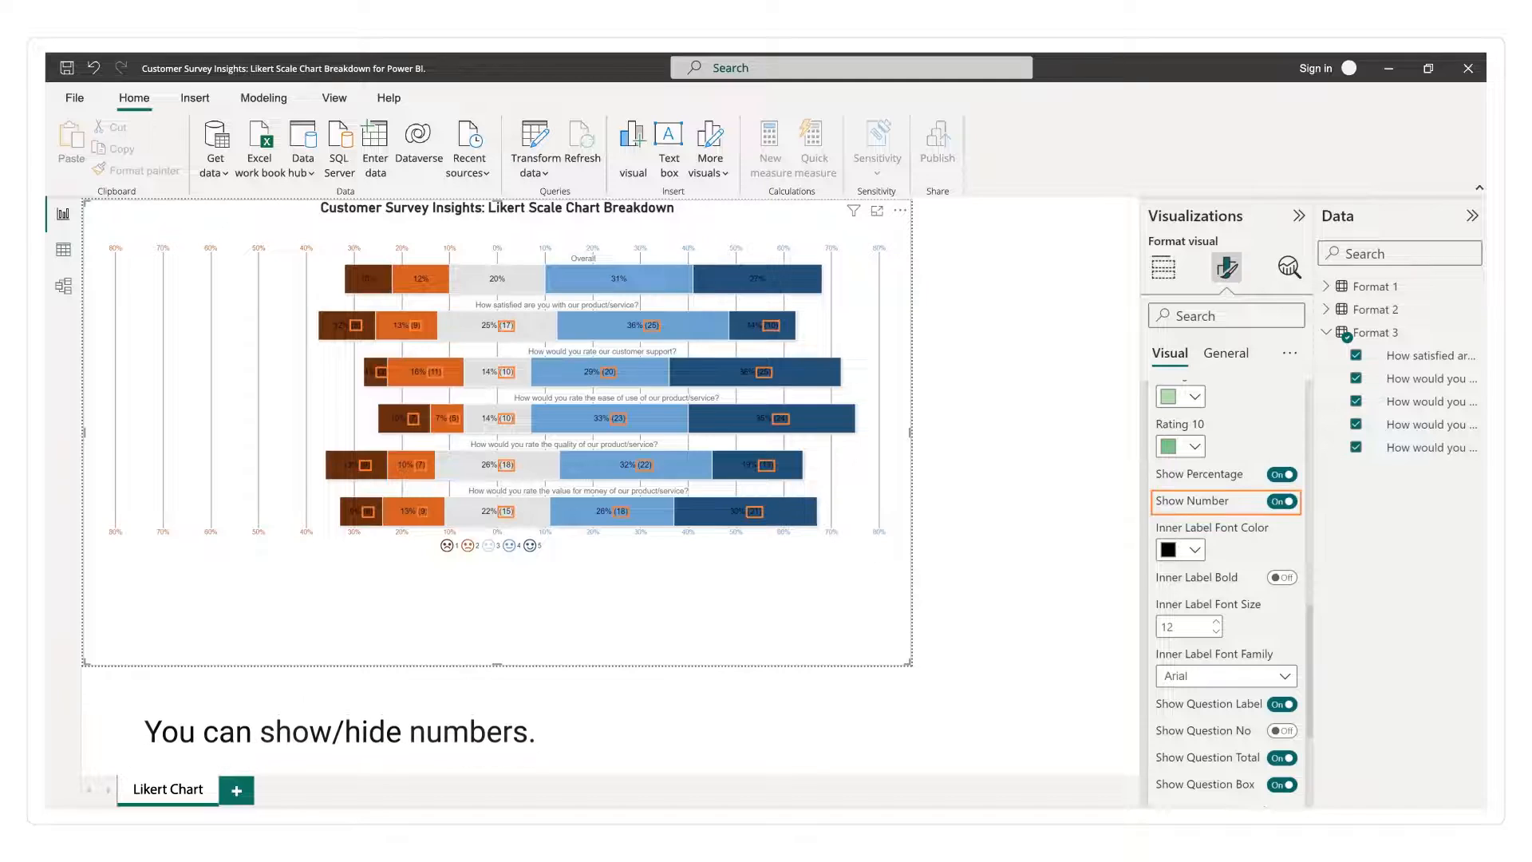
pyautogui.click(1281, 501)
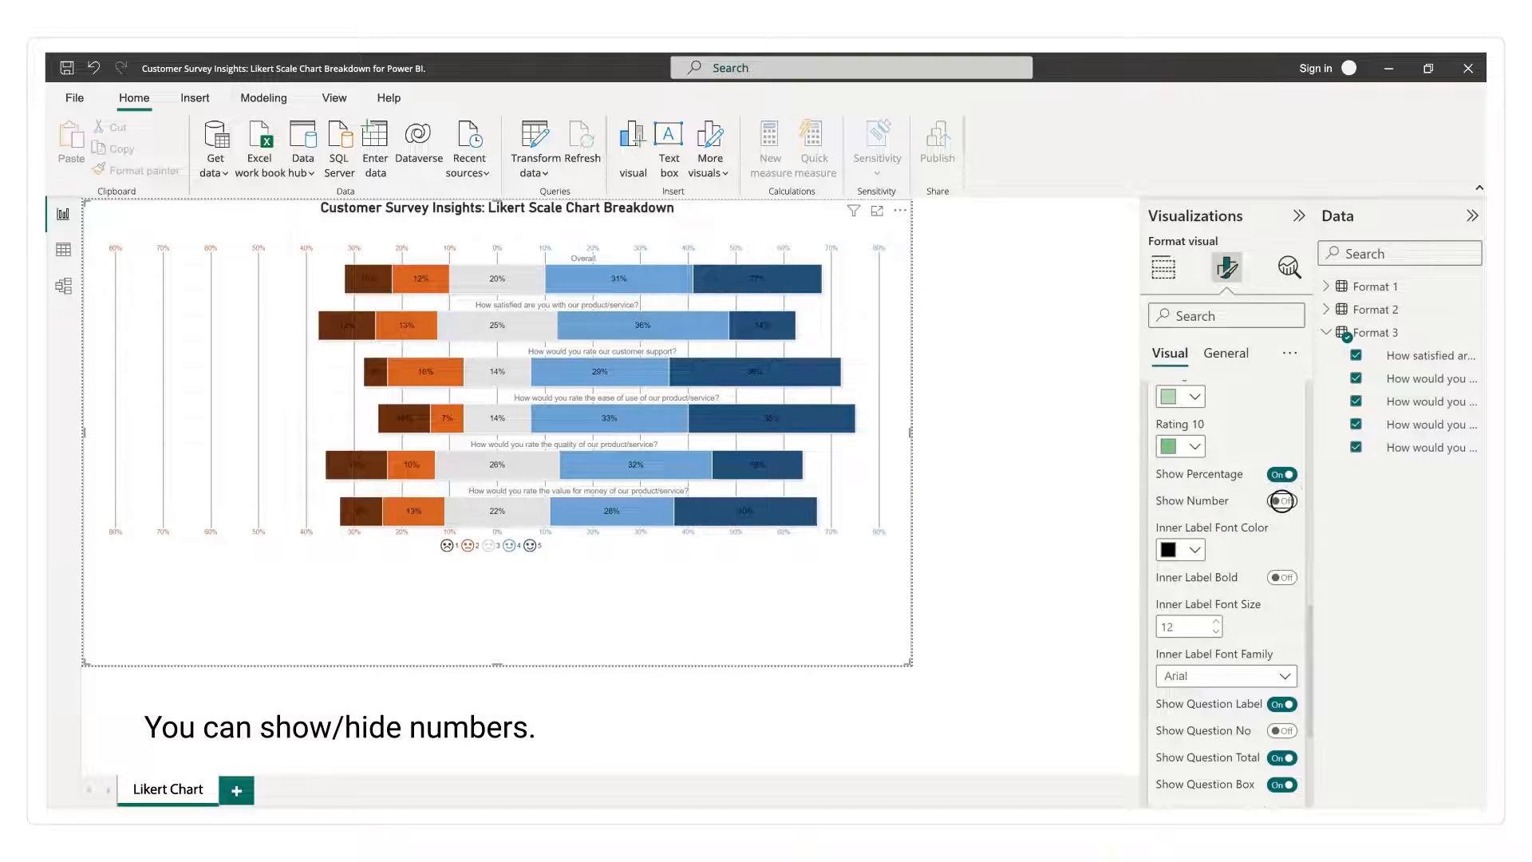
pyautogui.click(1281, 501)
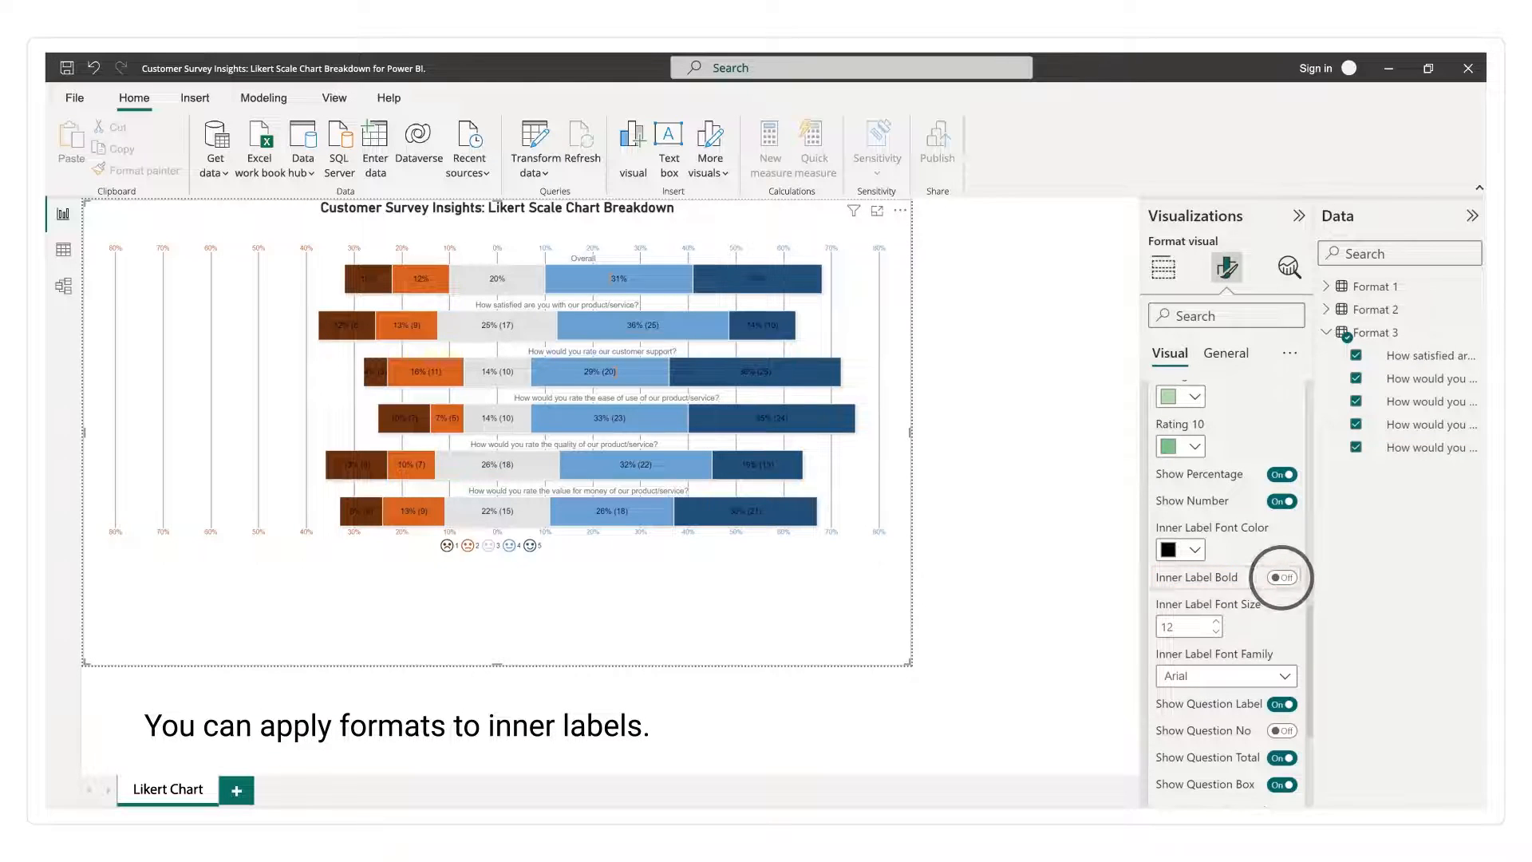
# Make the inner bar labels and the question text bold, and show the stats beside the bars
pyautogui.click(1282, 576)
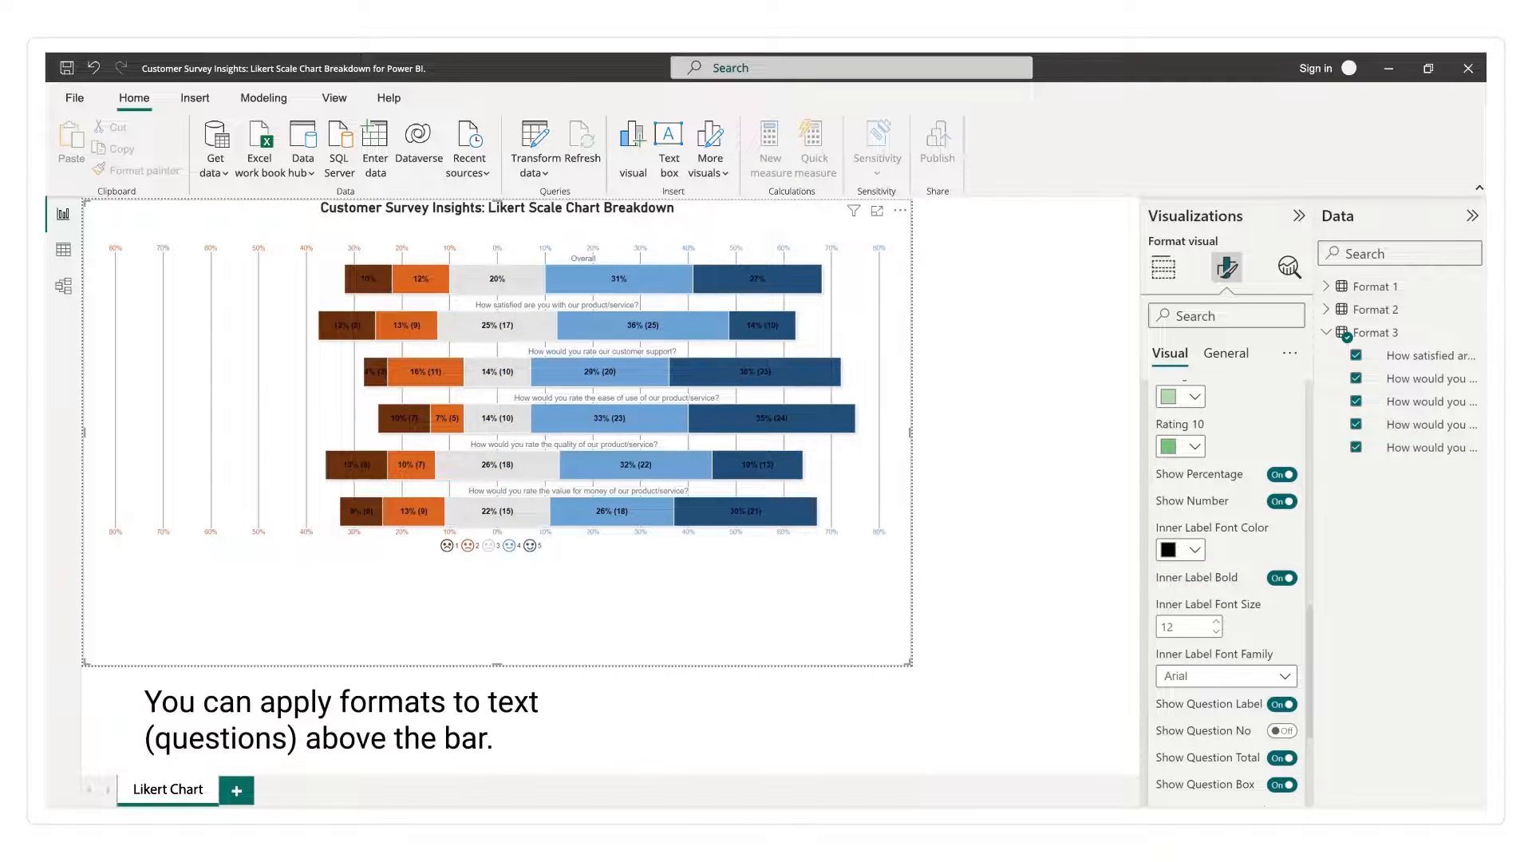
pyautogui.scroll(-5, 1308, 658)
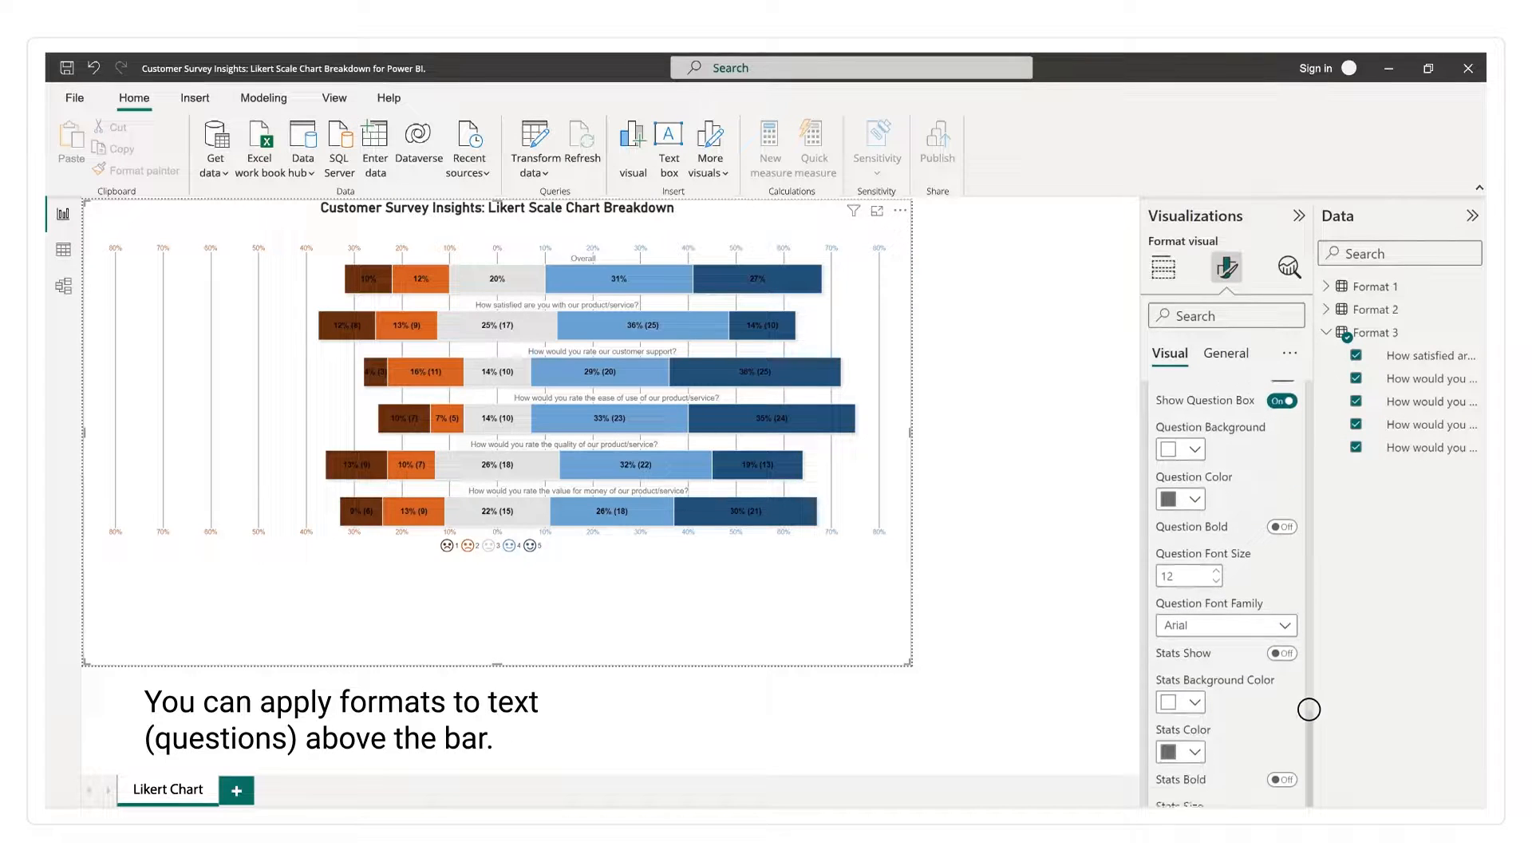
pyautogui.click(1282, 508)
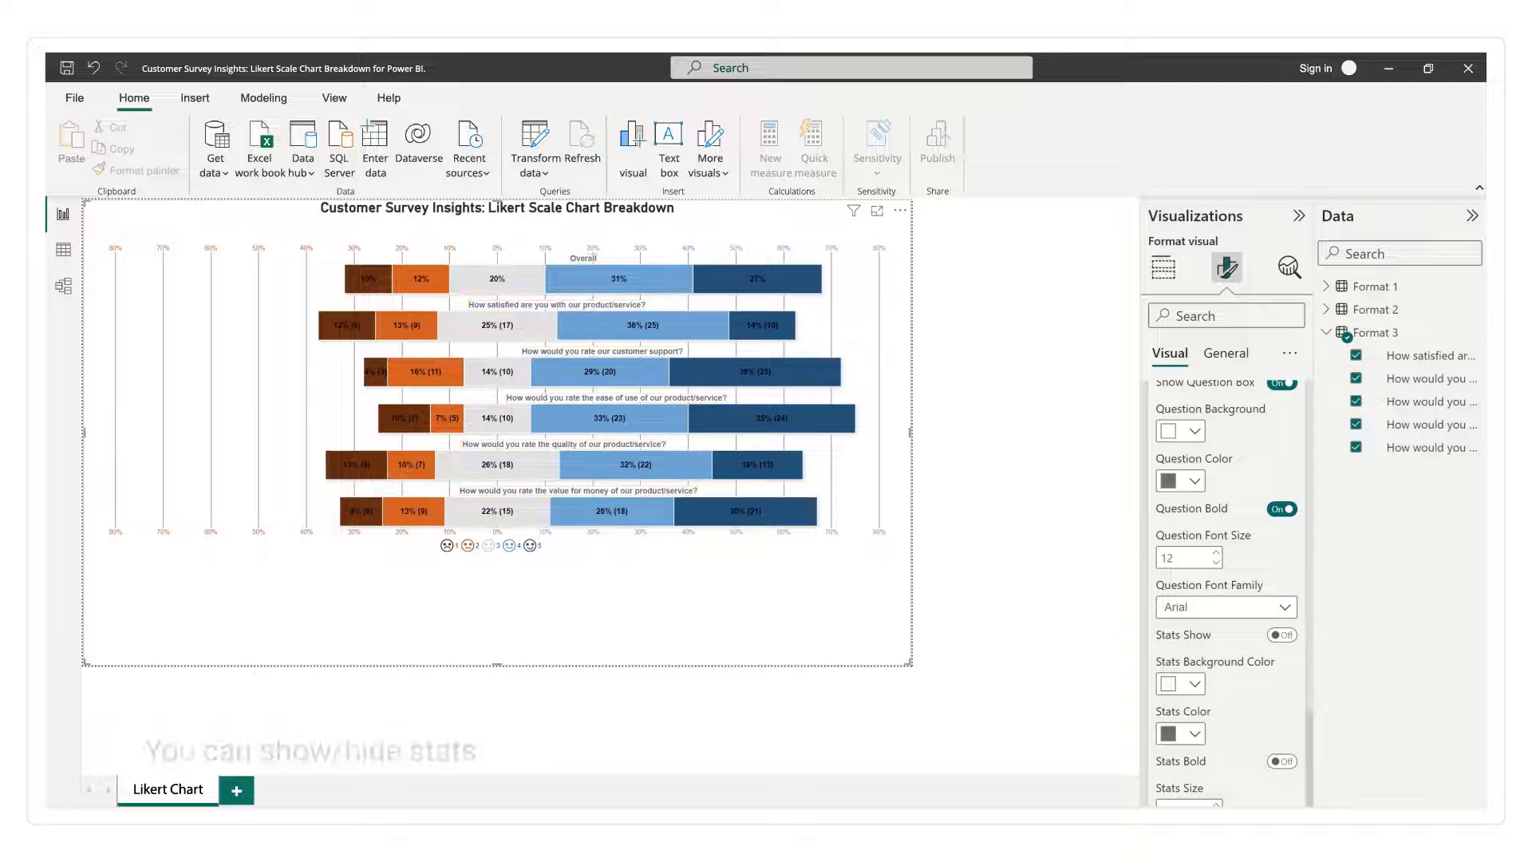
pyautogui.click(1281, 635)
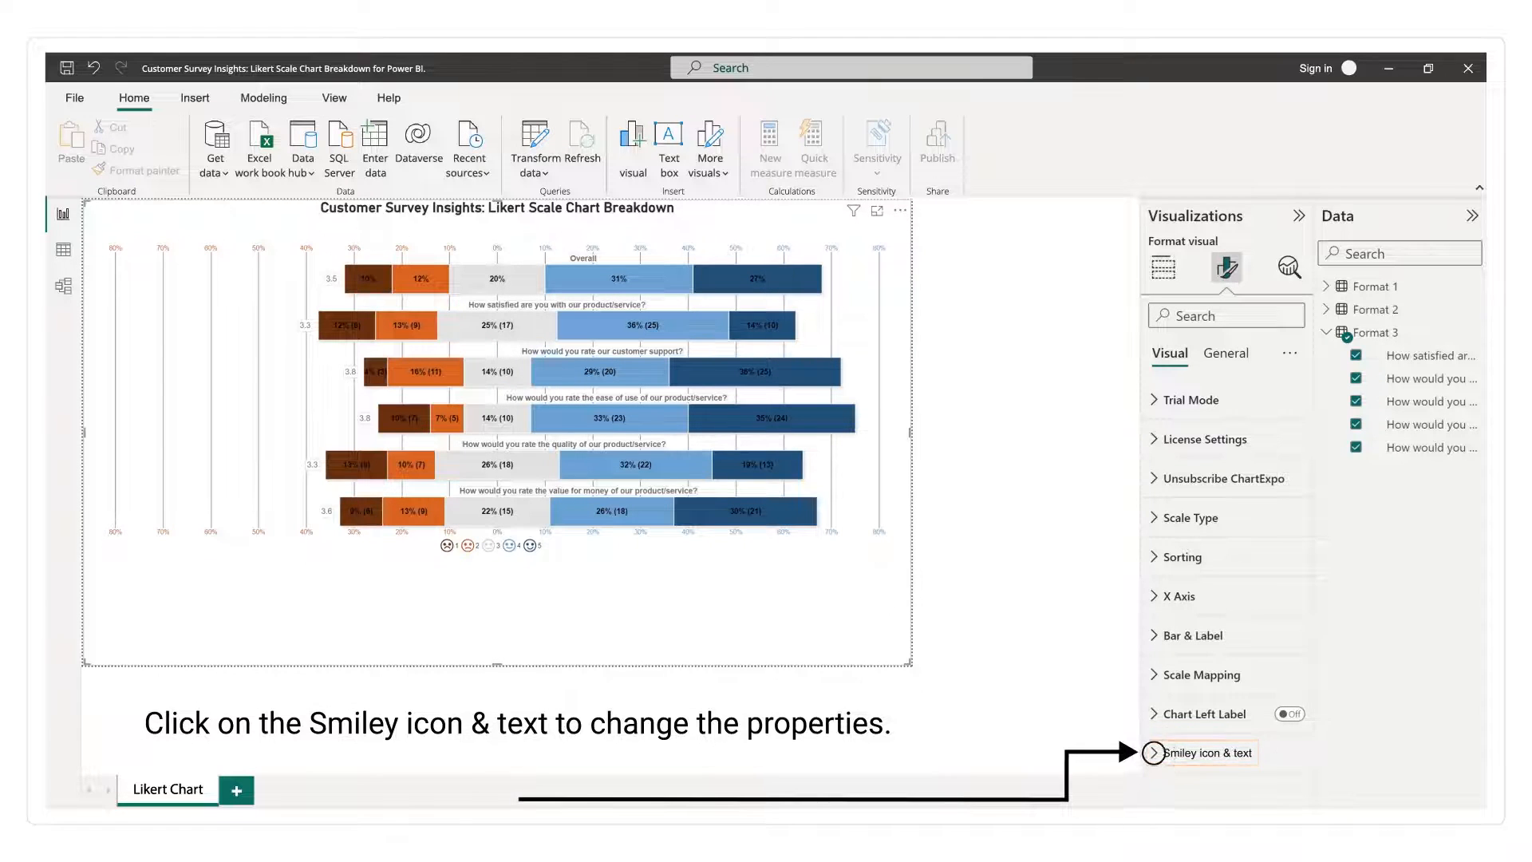
# Try hiding the smiley icons and text below the chart, and turn them back on
pyautogui.click(1165, 752)
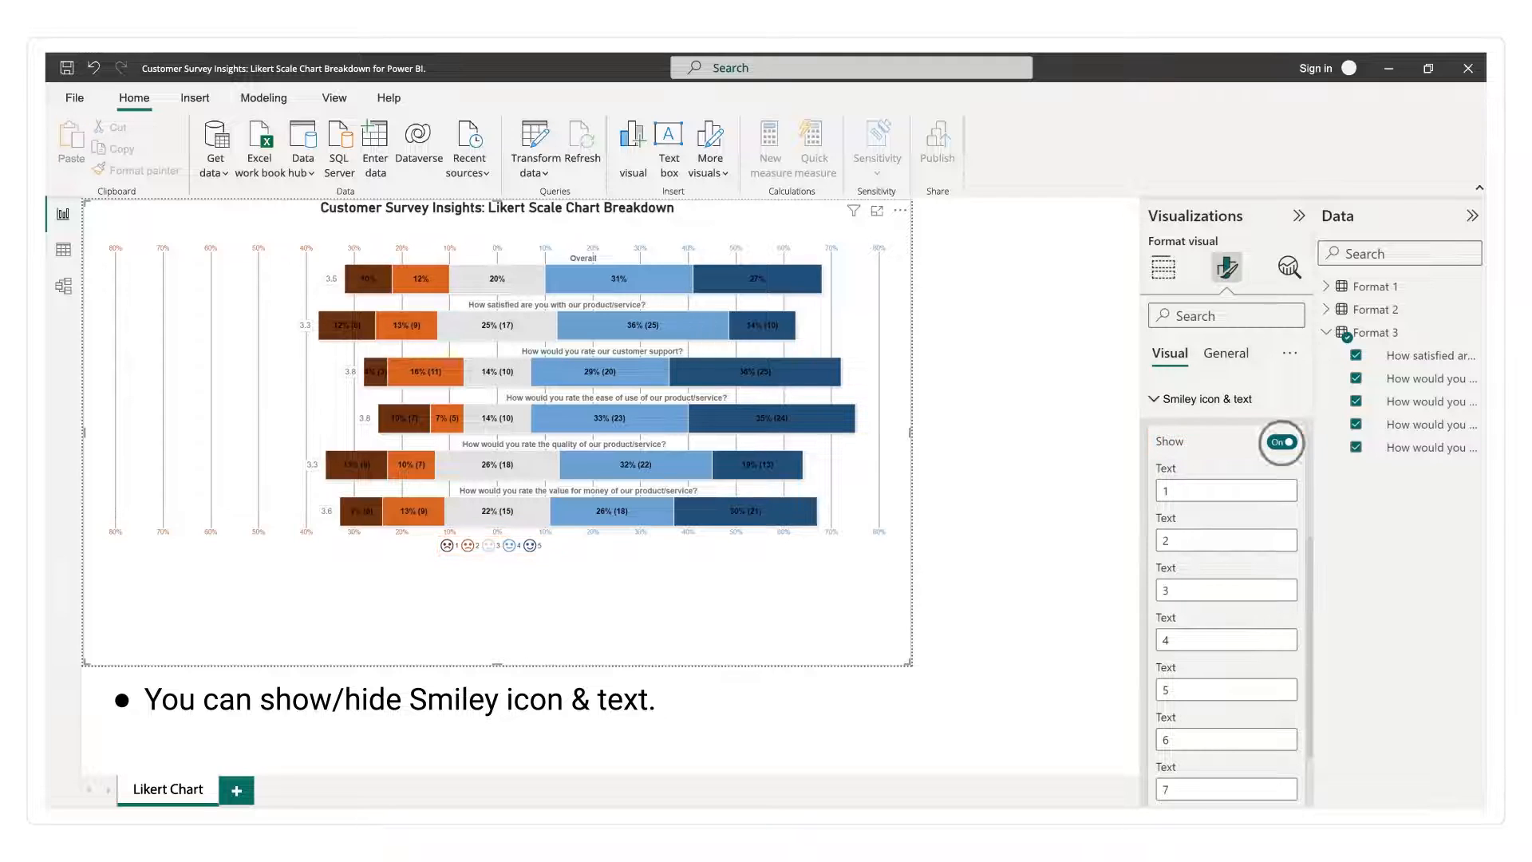
pyautogui.click(1281, 442)
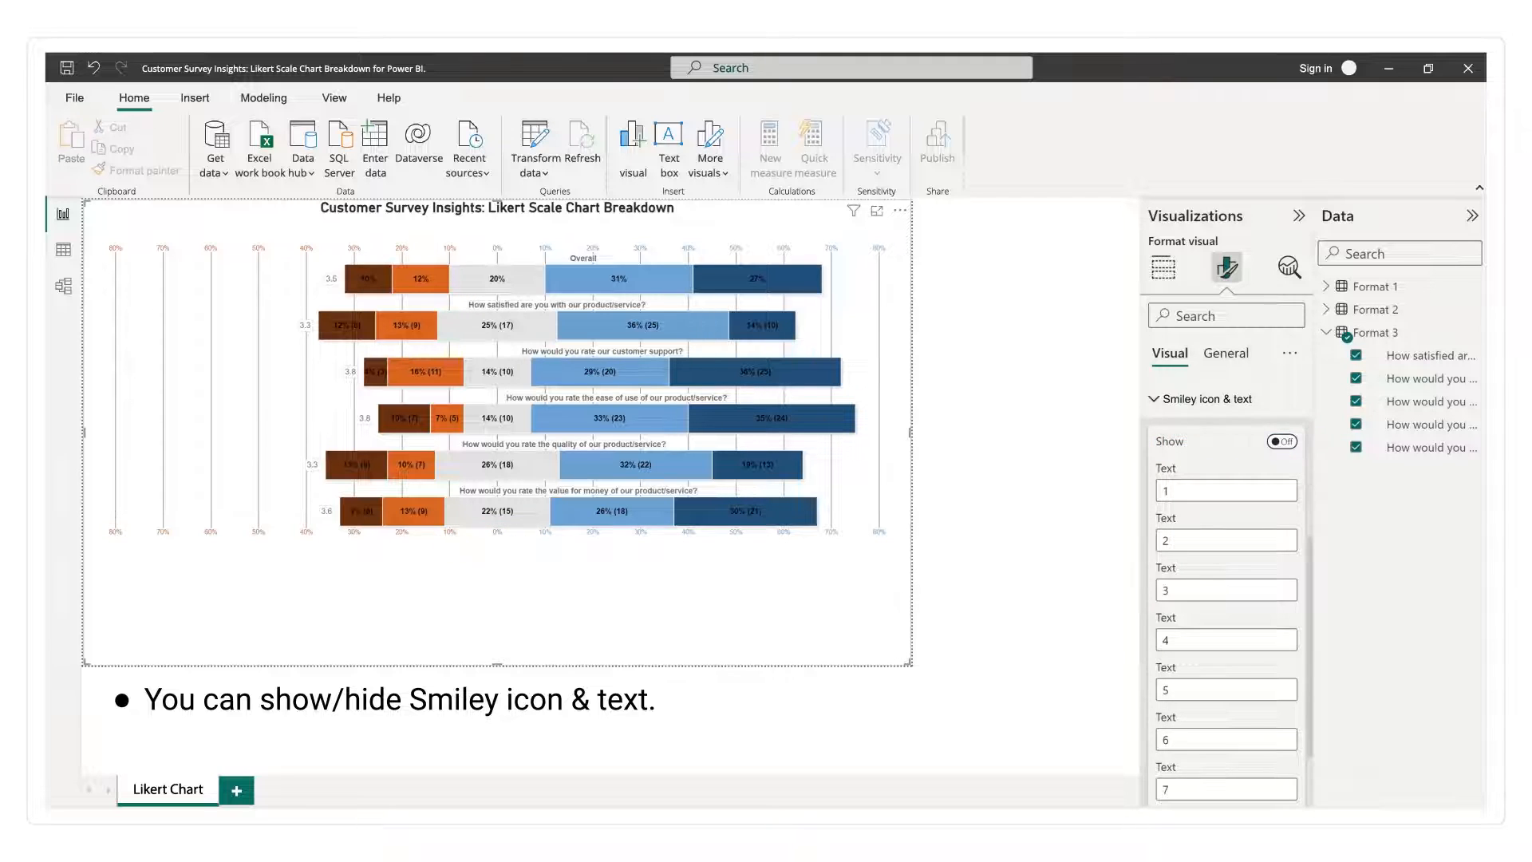
pyautogui.click(1281, 442)
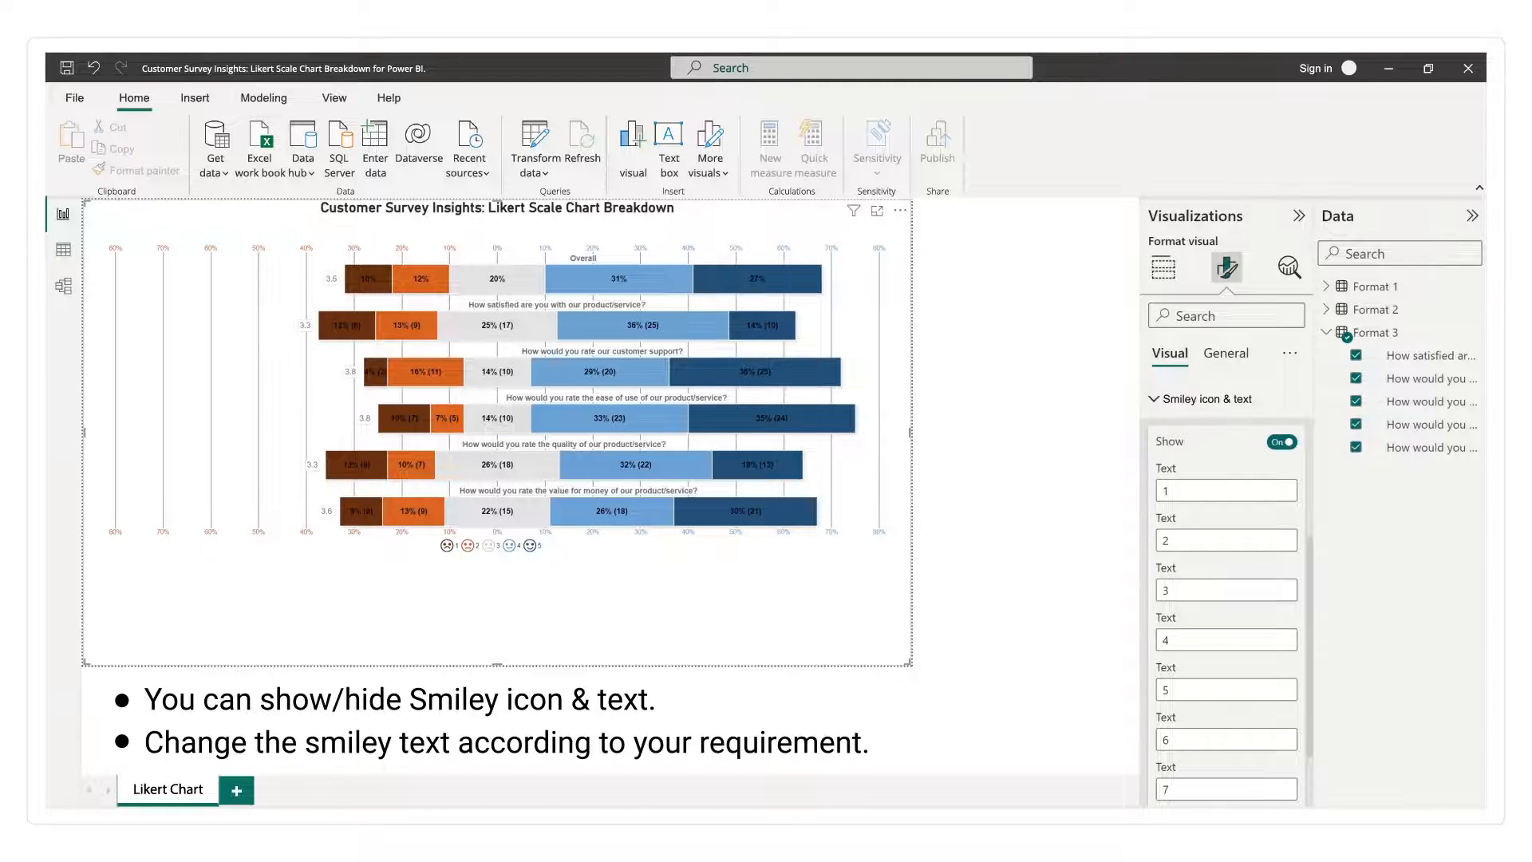
# Replace smiley texts 1 to 5 with Very Dissatisfied, Dissatisfied, Neutral, Very Satisfied and Satisfied, in that order
pyautogui.press('BackSpace')
pyautogui.write('Very Dissatisfied')
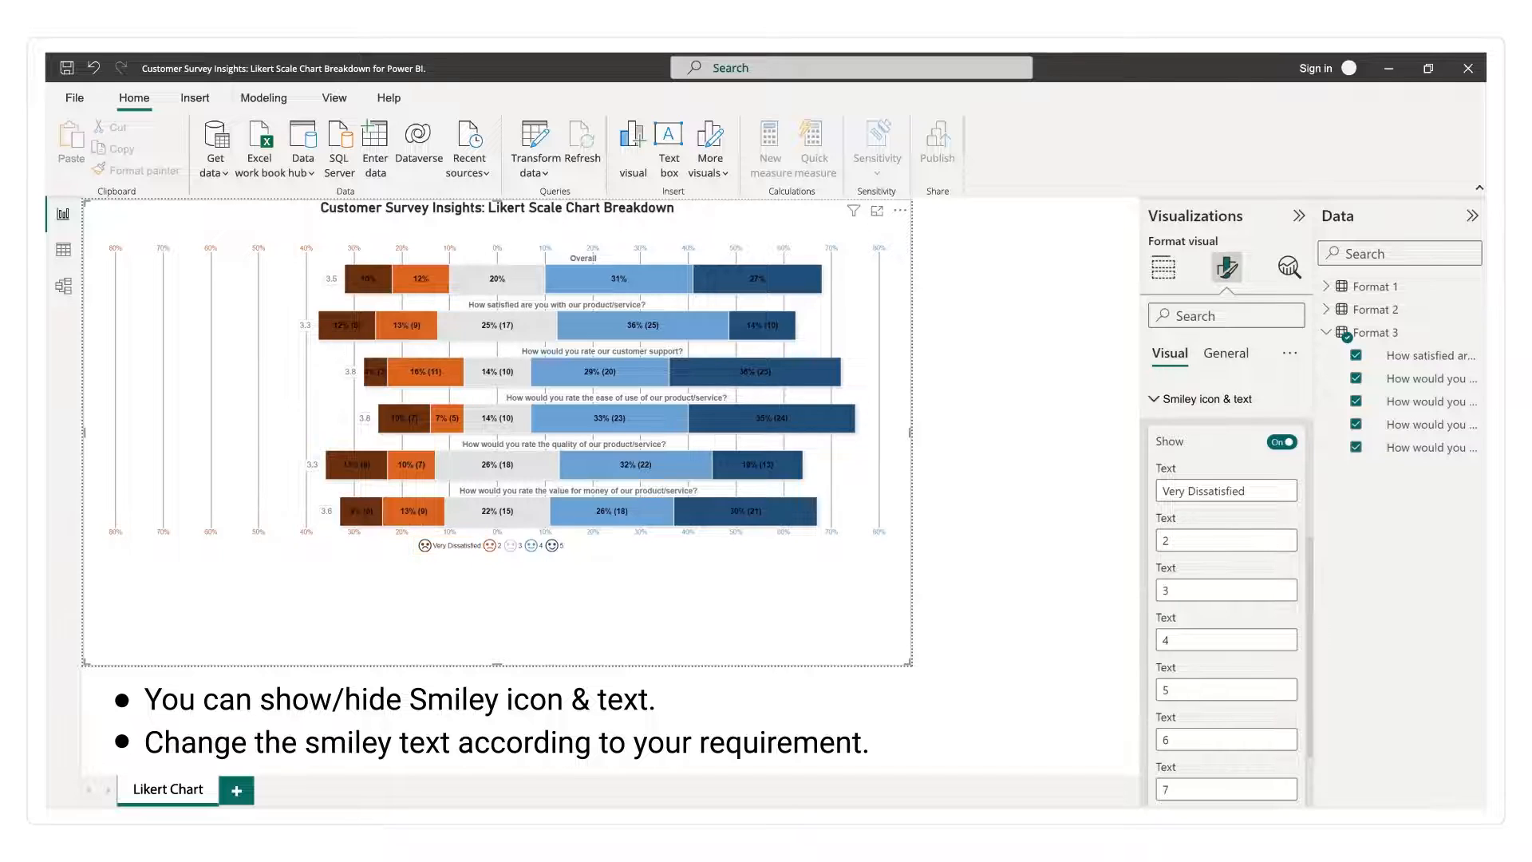
pyautogui.click(1163, 540)
pyautogui.press('BackSpace')
pyautogui.write('Dissatisfied')
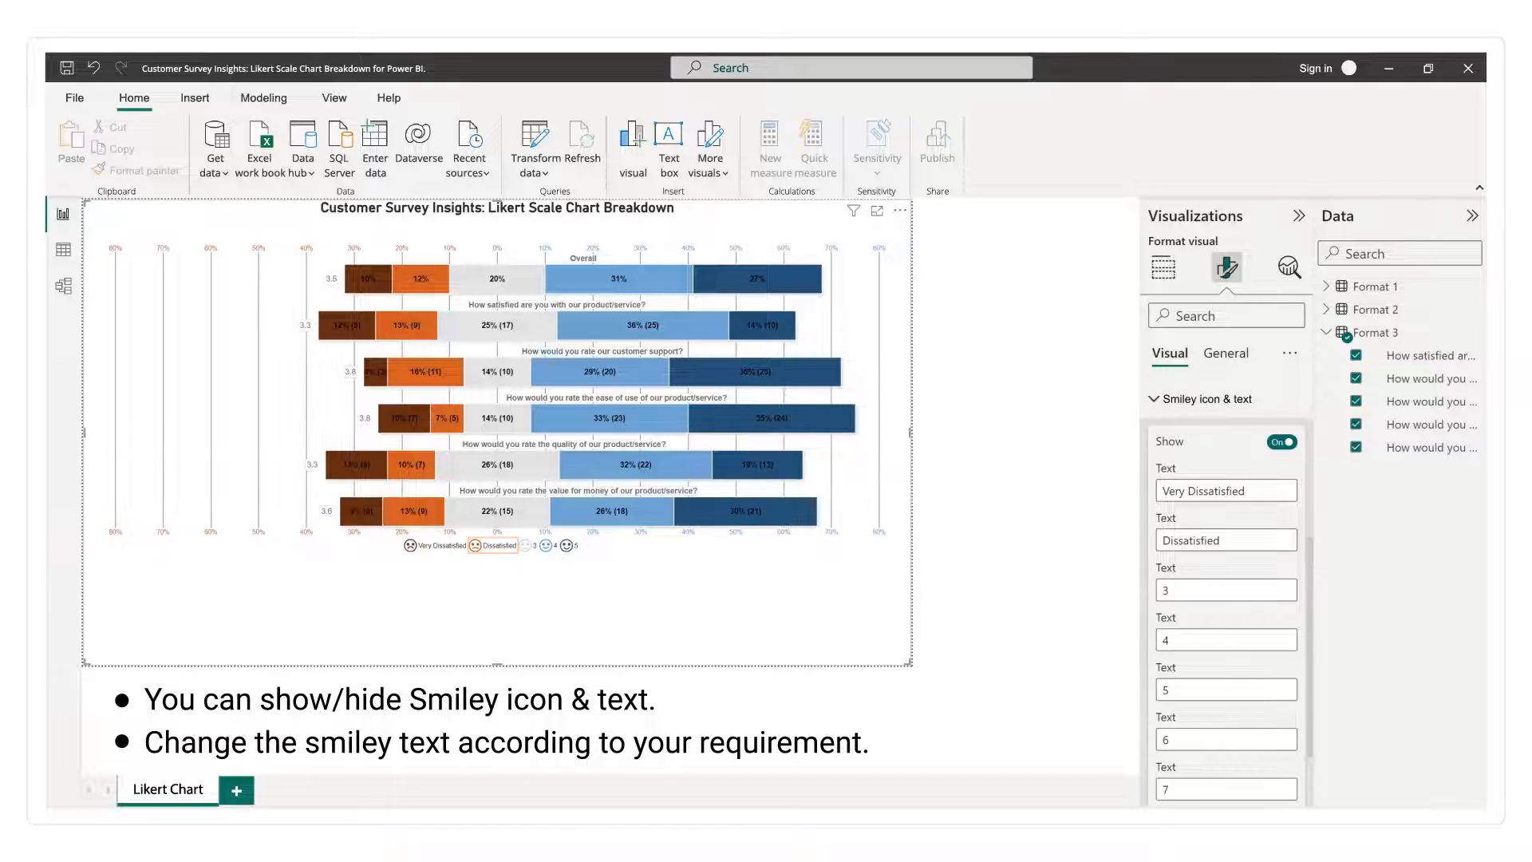
pyautogui.click(1164, 590)
pyautogui.press('BackSpace')
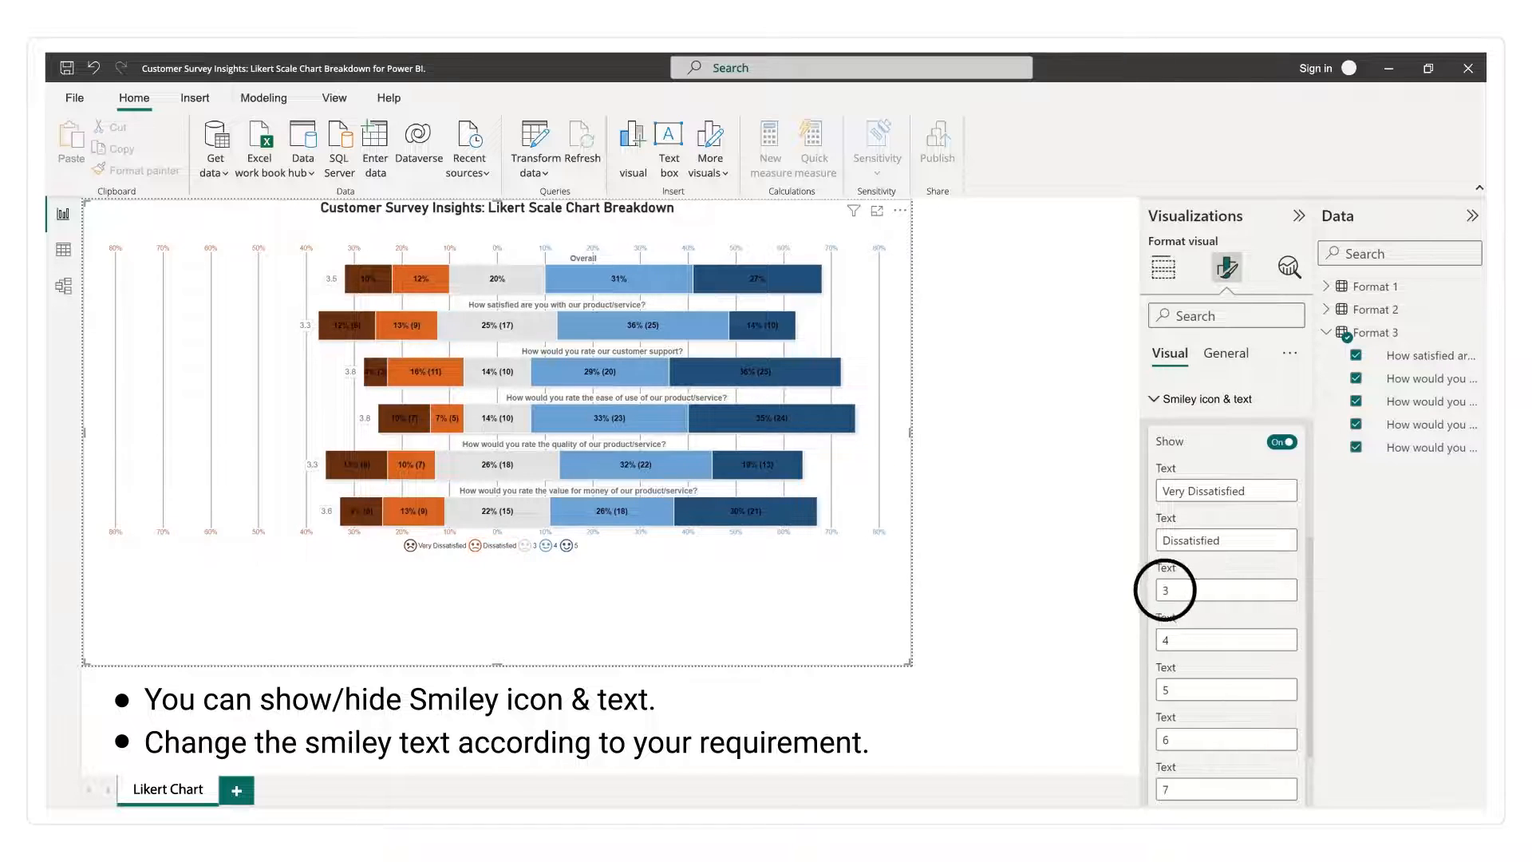
pyautogui.write('Neutral')
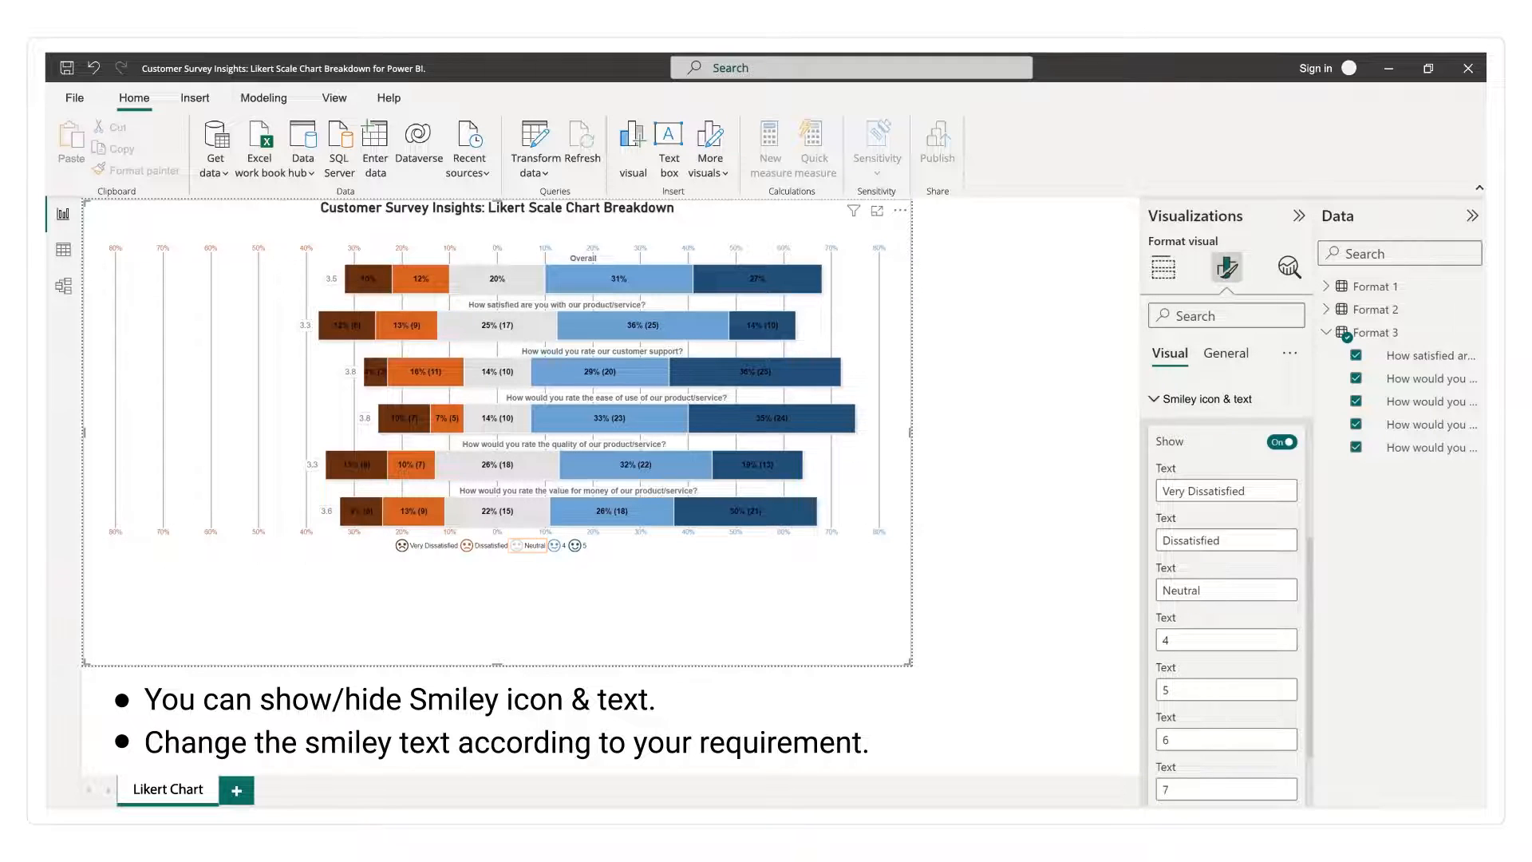
pyautogui.click(1166, 640)
pyautogui.press('BackSpace')
pyautogui.write('Very Satisfied')
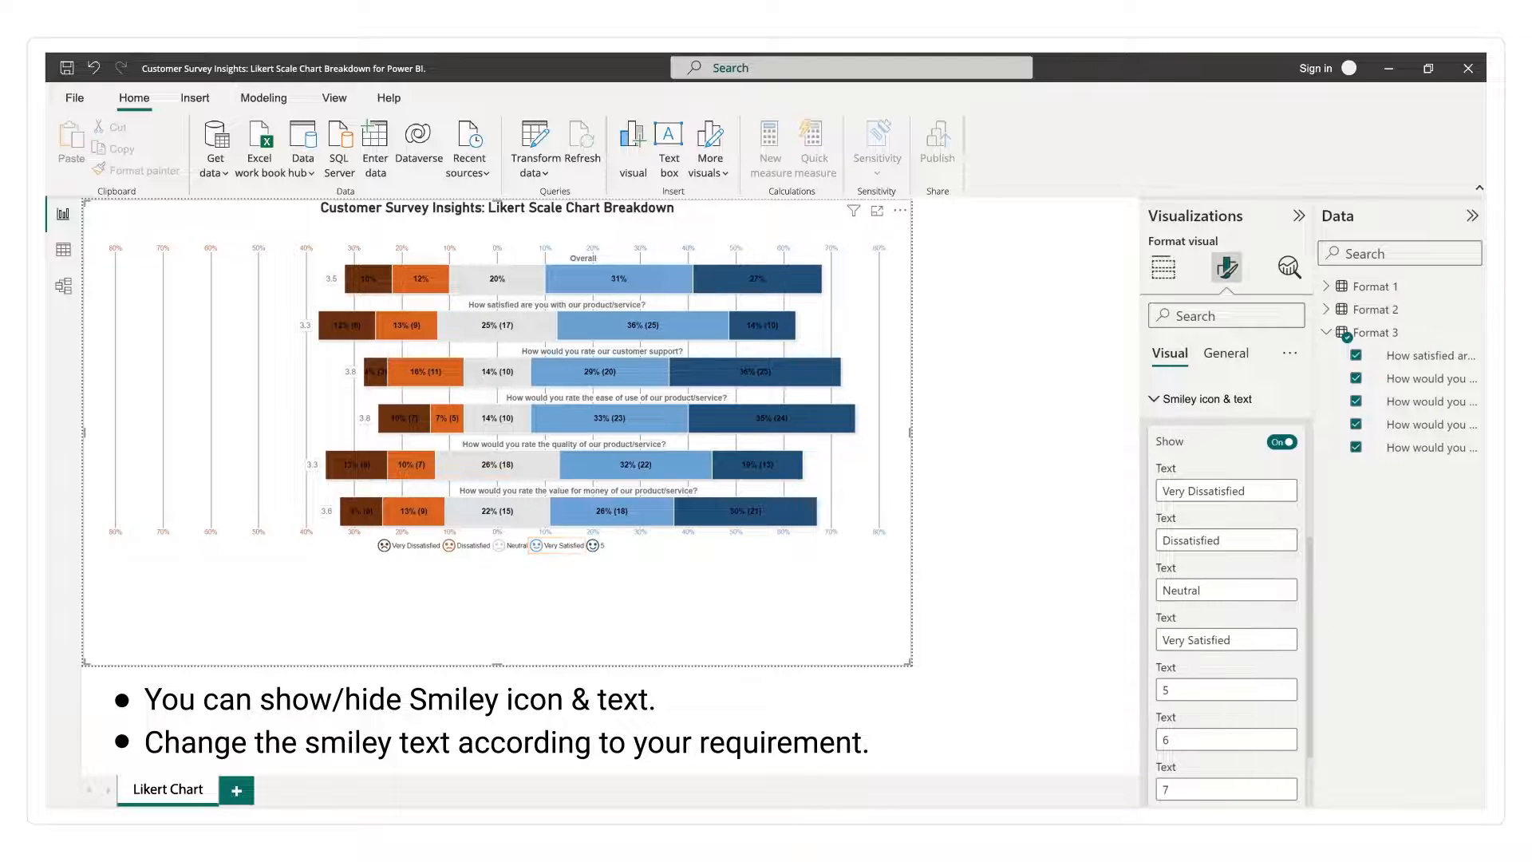
pyautogui.click(1166, 690)
pyautogui.write('Satisfied')
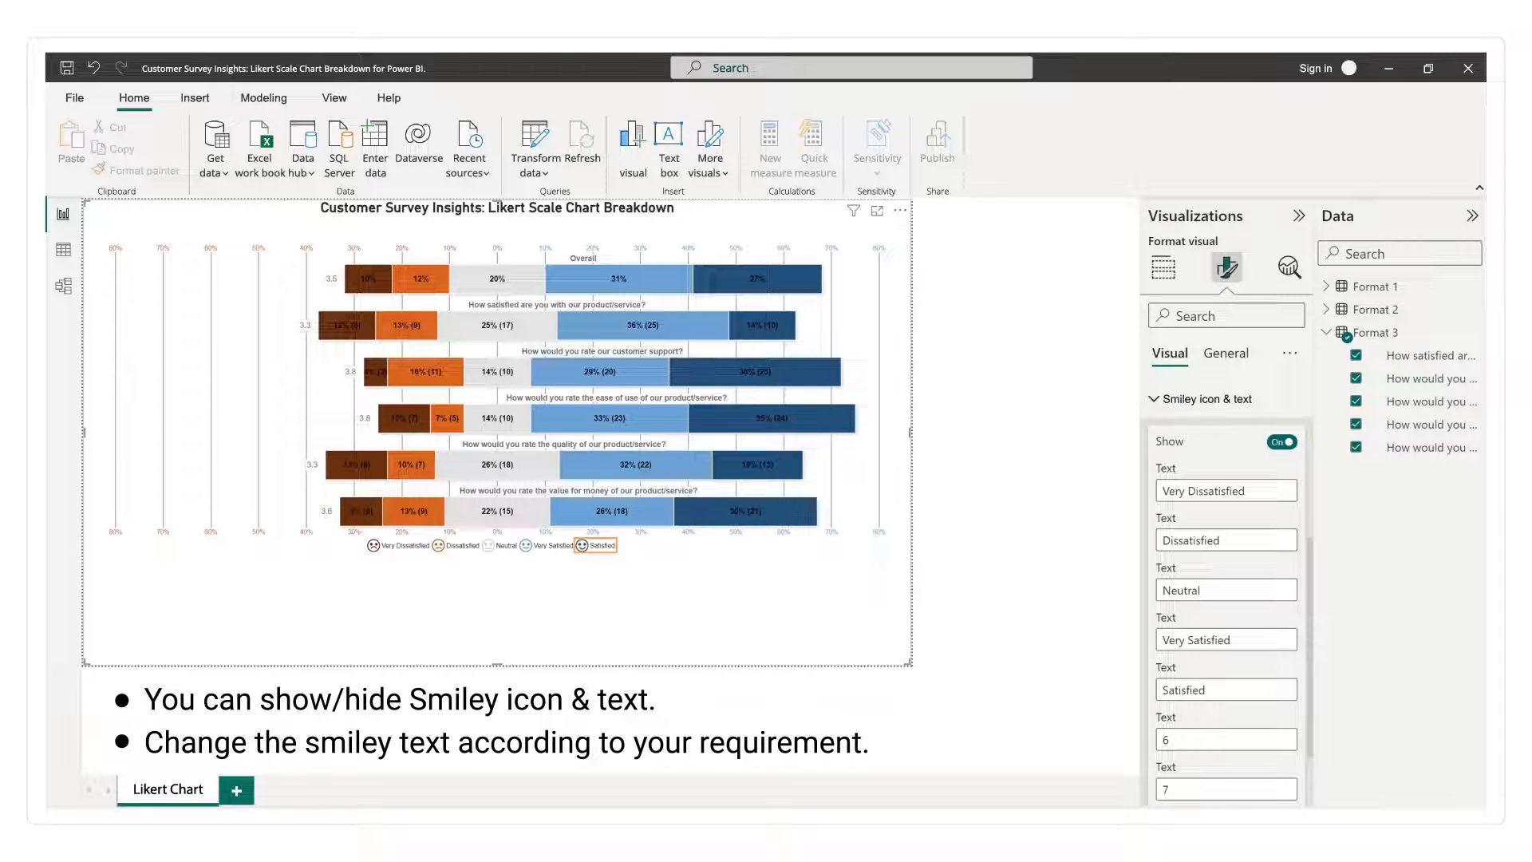